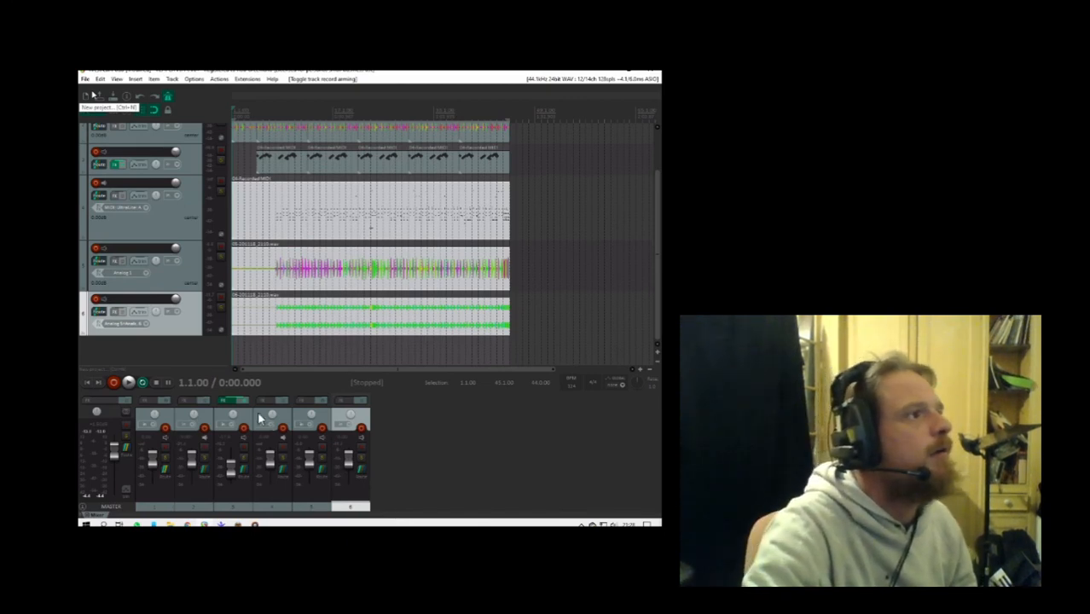
- Turn off the metronome during playback and lower the volumes of tracks 5 and 6 to balance the mix
{"action": "left_click", "coordinate": [130, 384]}
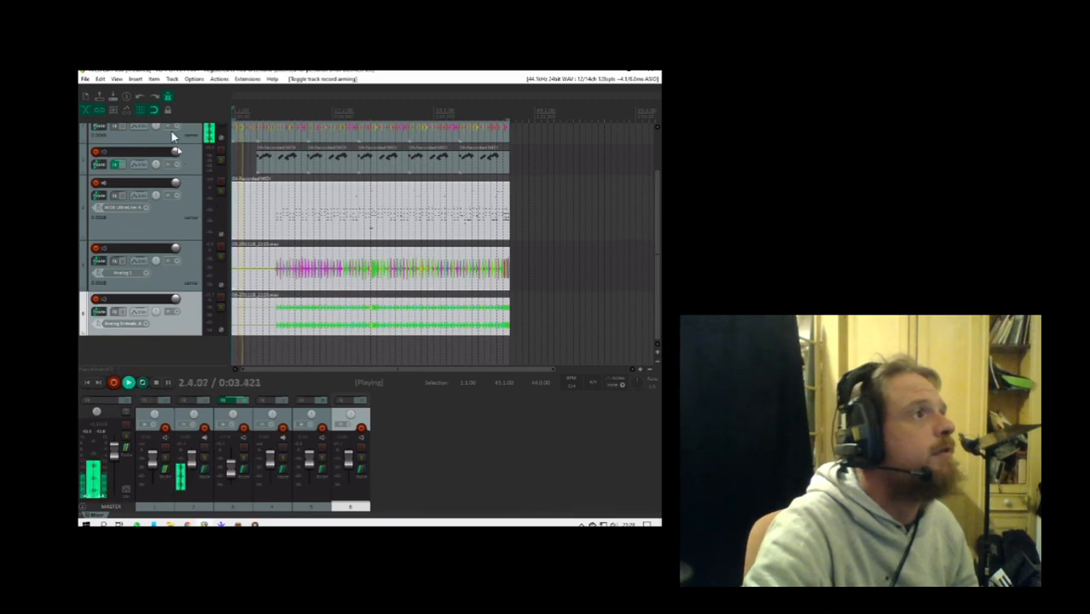
{"action": "left_click", "coordinate": [168, 98]}
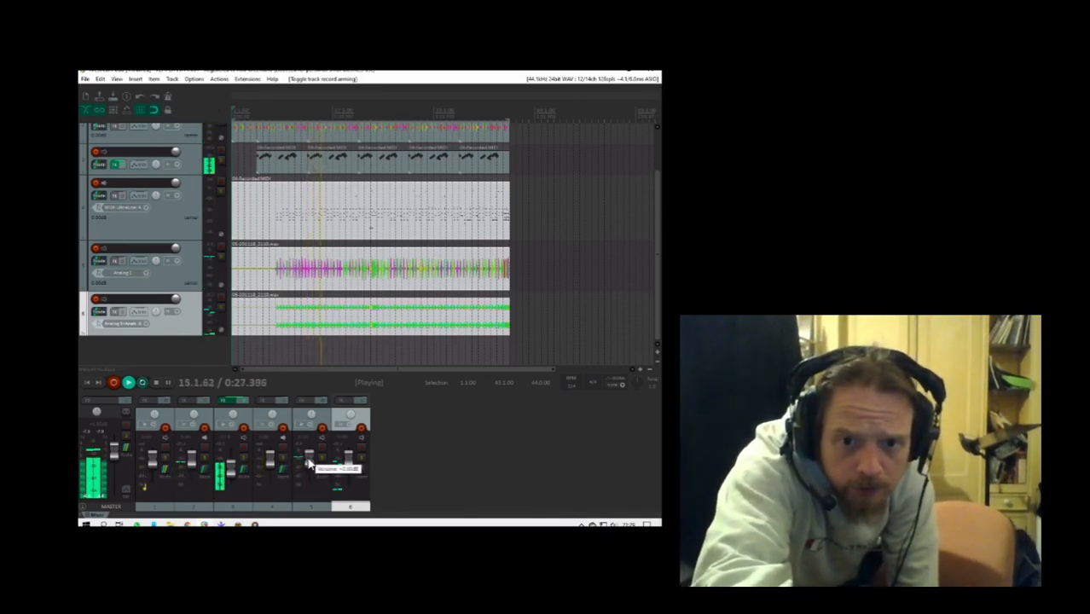
{"action": "left_click_drag", "start_coordinate": [309, 463], "coordinate": [309, 477]}
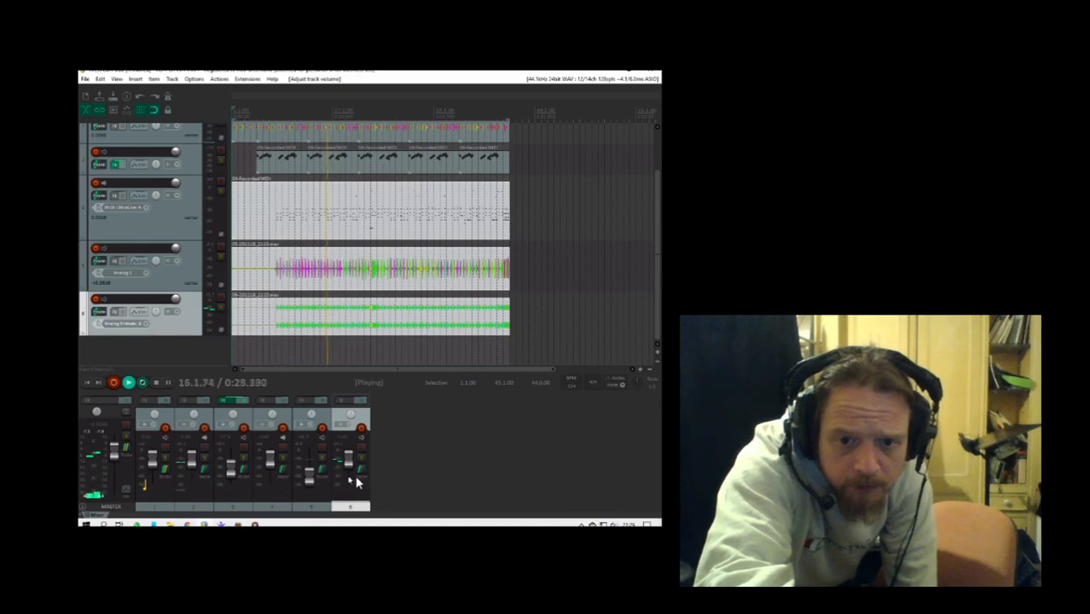
{"action": "left_click_drag", "start_coordinate": [349, 461], "coordinate": [350, 471]}
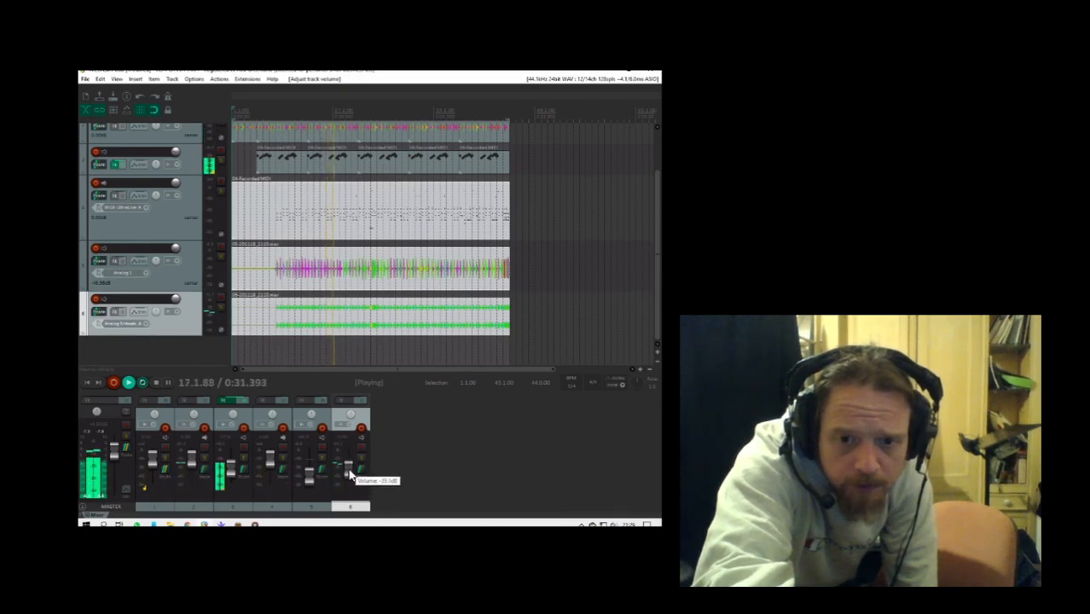
{"action": "left_click", "coordinate": [306, 474]}
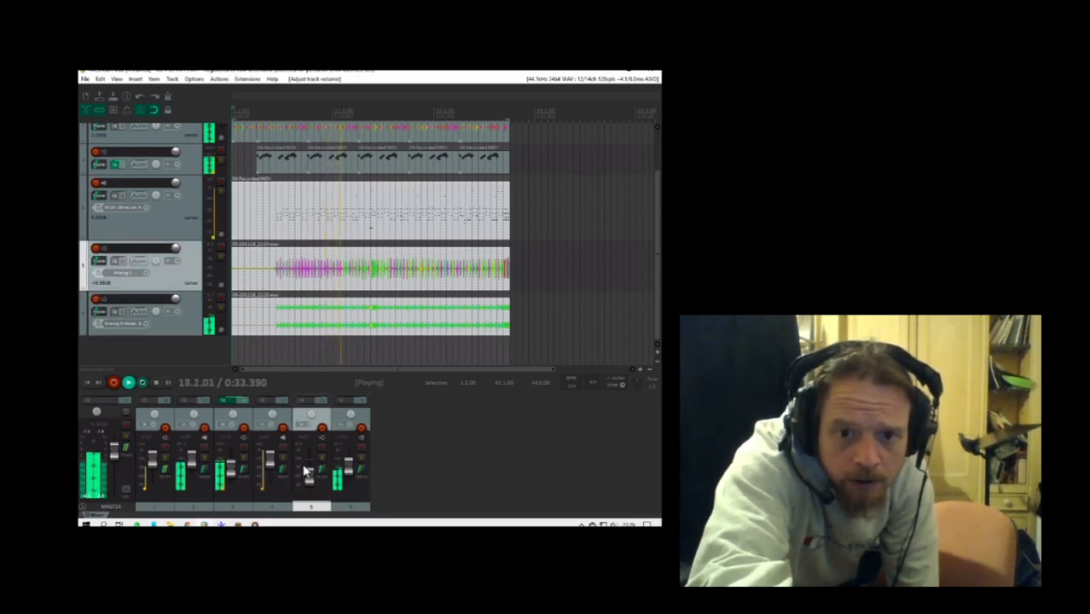
{"action": "mouse_move", "coordinate": [305, 475]}
{"action": "left_mouse_down"}
{"action": "mouse_move", "coordinate": [310, 482]}
{"action": "mouse_move", "coordinate": [311, 445]}
{"action": "mouse_move", "coordinate": [312, 469]}
{"action": "left_mouse_up"}
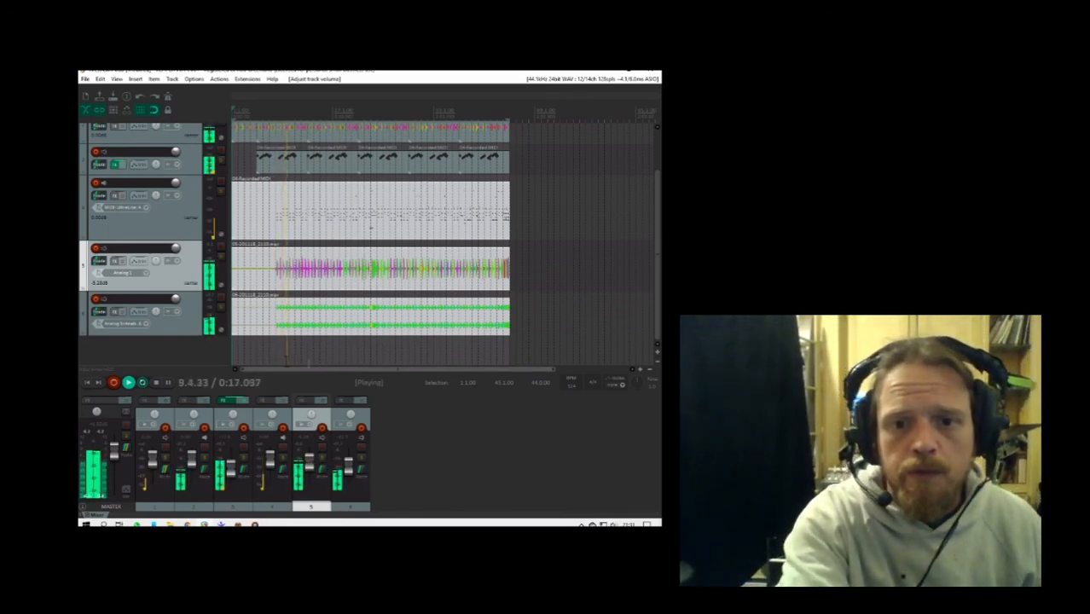
{"action": "left_click", "coordinate": [156, 382]}
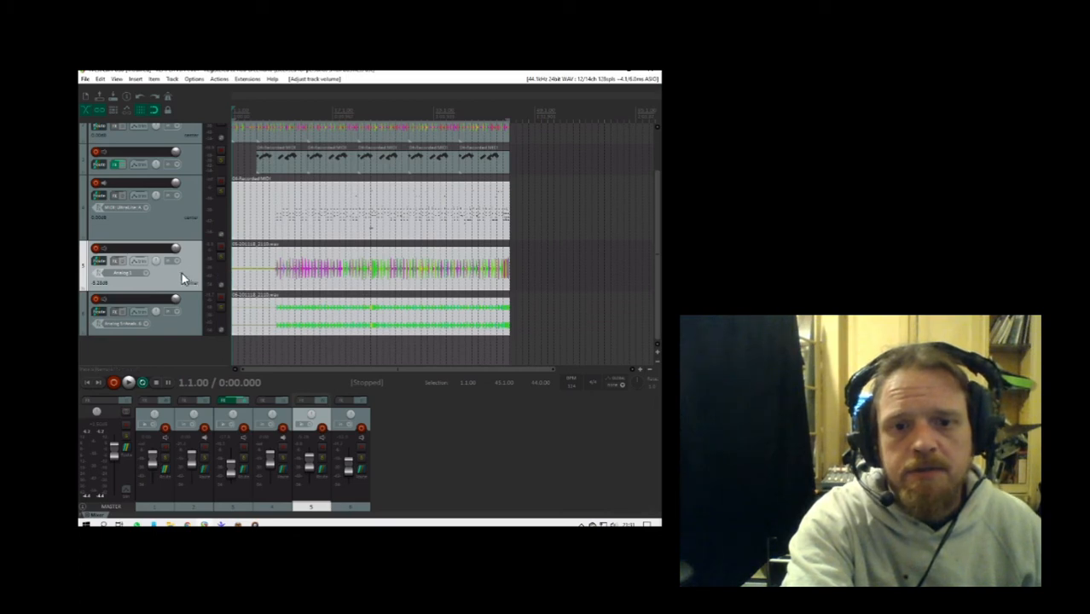
- Find the amp plug-ins with the filter "amp" and add Blue Cat's Free Amp to track 5
{"action": "left_click", "coordinate": [118, 263]}
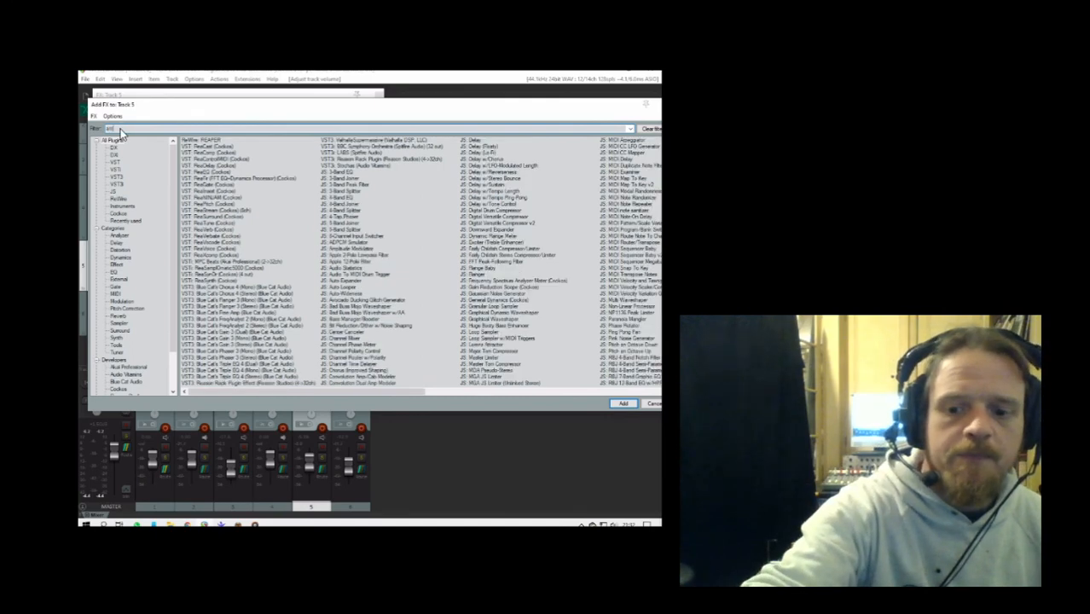
{"action": "type", "text": "mp"}
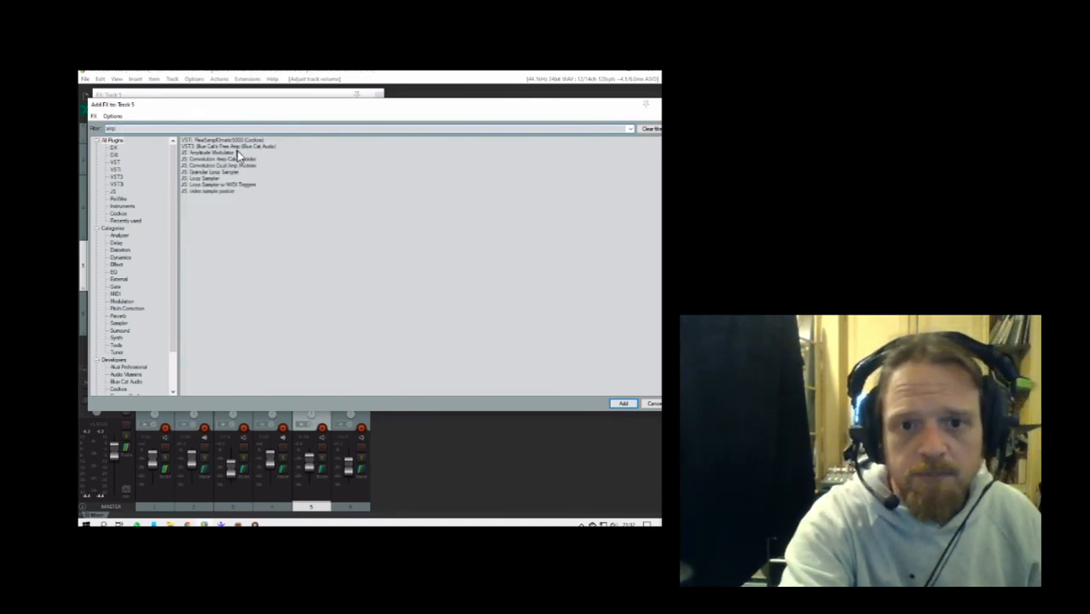
{"action": "double_click", "coordinate": [236, 147]}
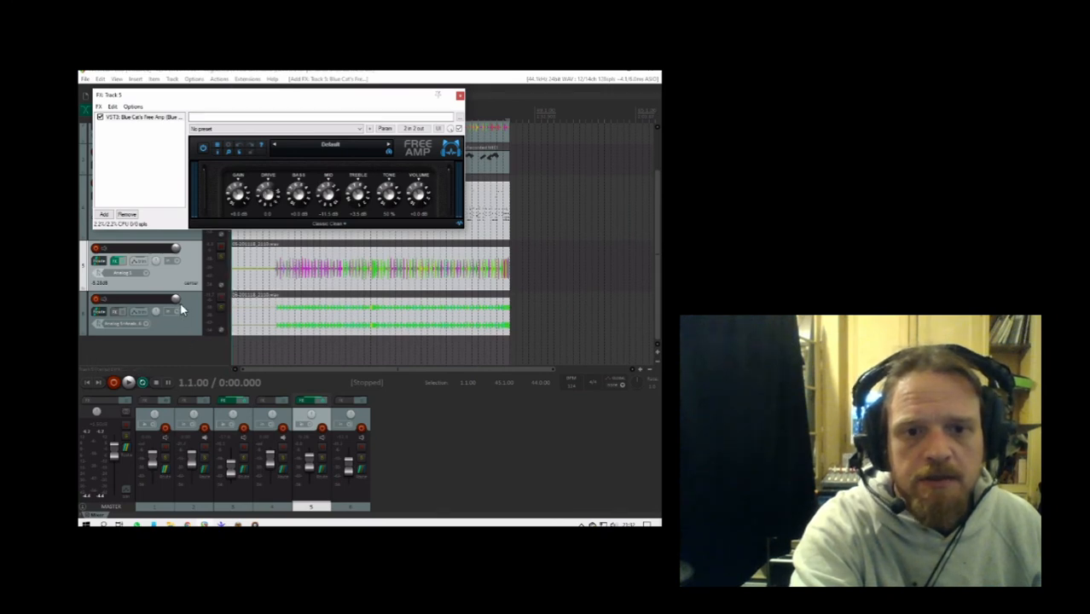
- Play the project, select only track 5's audio item, lower the track's volume and solo the track
{"action": "left_click", "coordinate": [129, 383]}
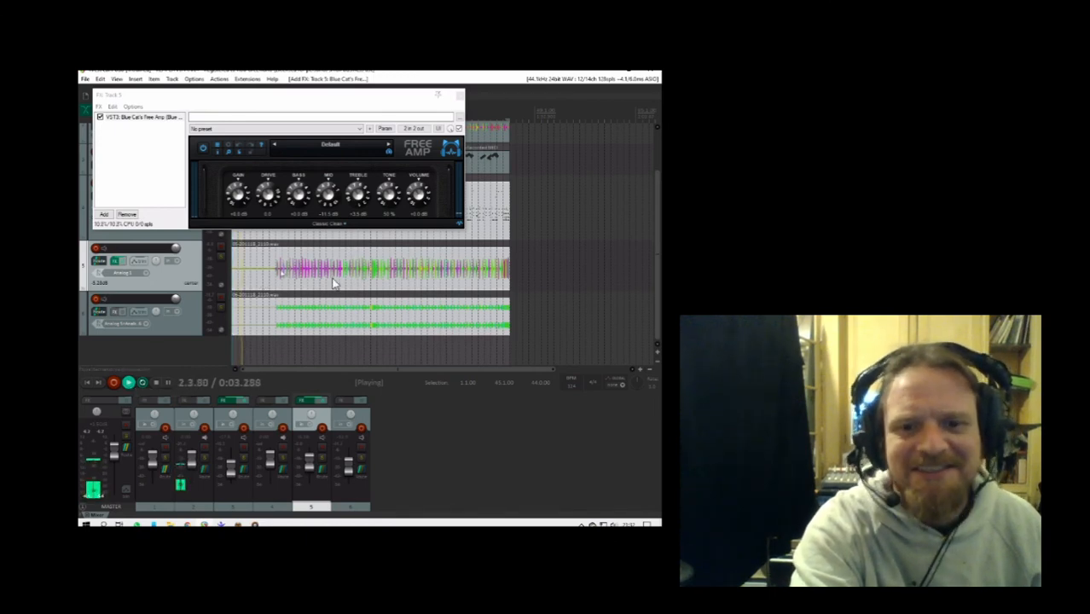
{"action": "right_click", "coordinate": [306, 350]}
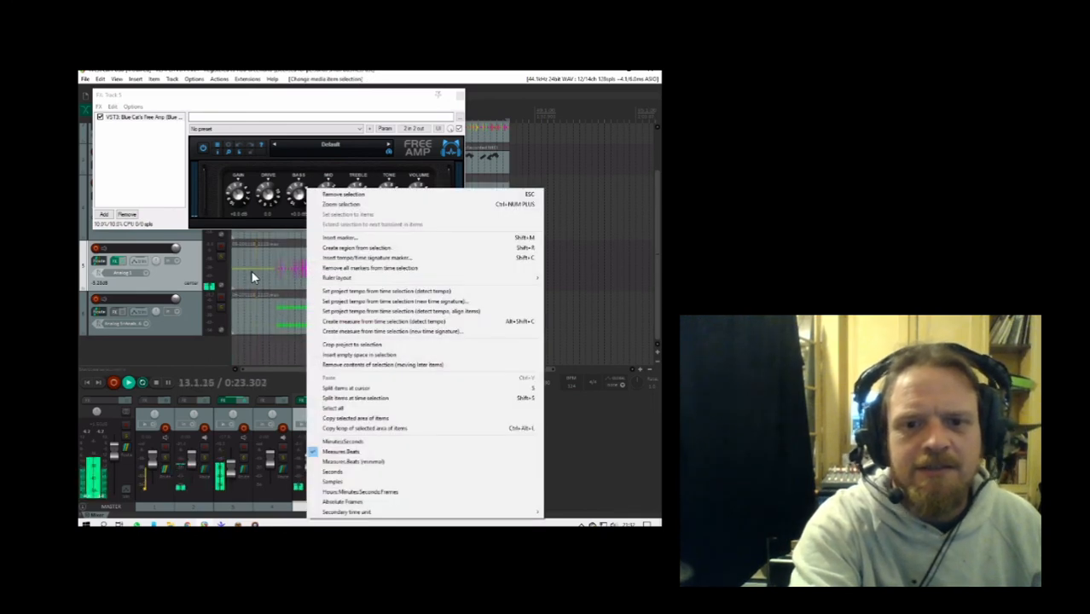
{"action": "left_click", "coordinate": [251, 271]}
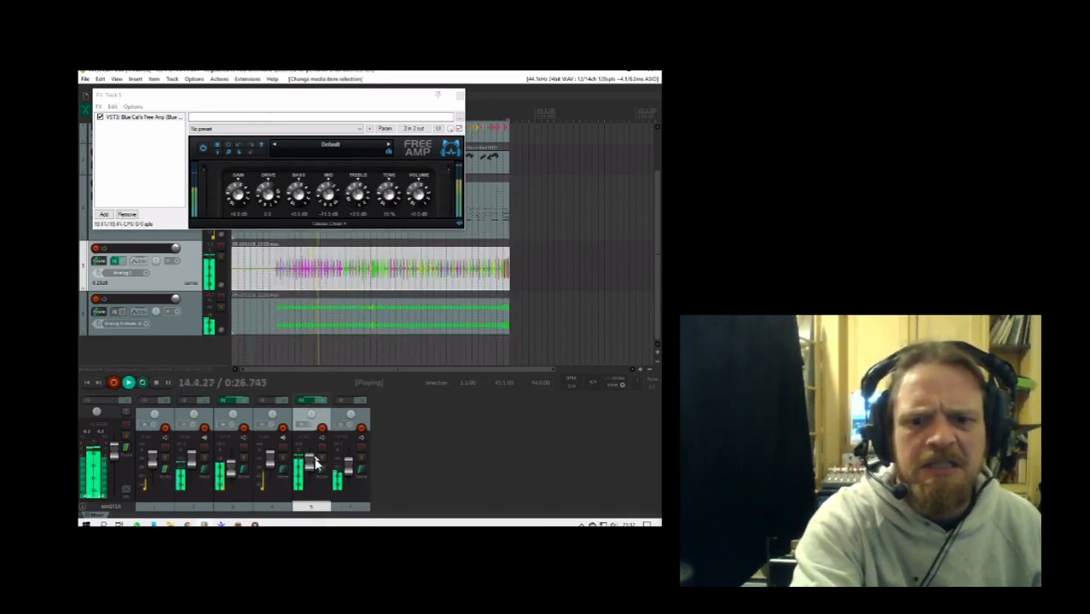
{"action": "left_click_drag", "start_coordinate": [313, 467], "coordinate": [314, 478]}
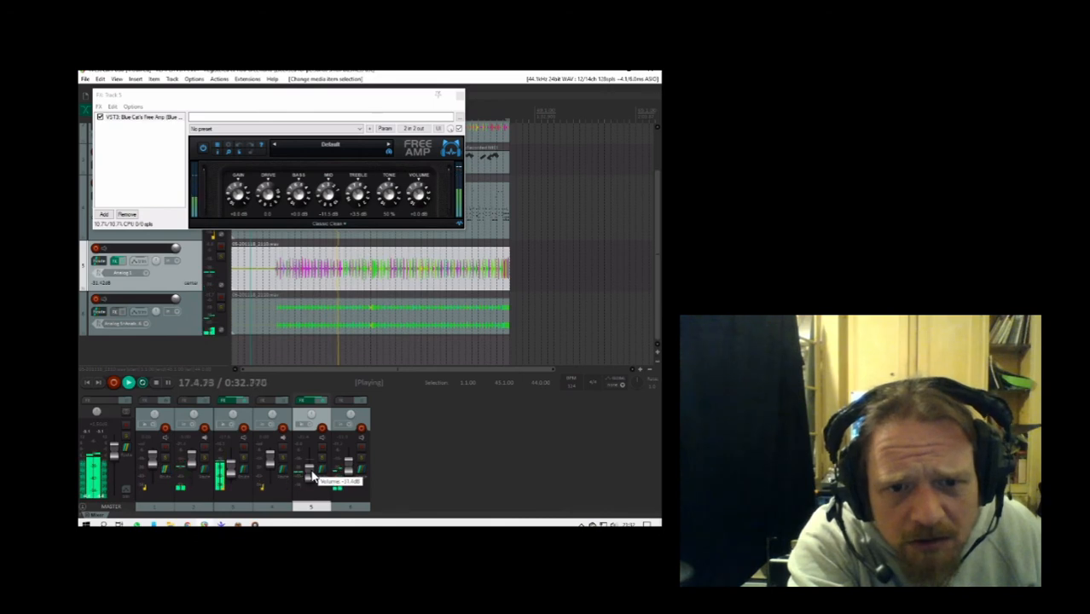
{"action": "left_click_drag", "start_coordinate": [313, 475], "coordinate": [313, 471]}
{"action": "left_click", "coordinate": [324, 462]}
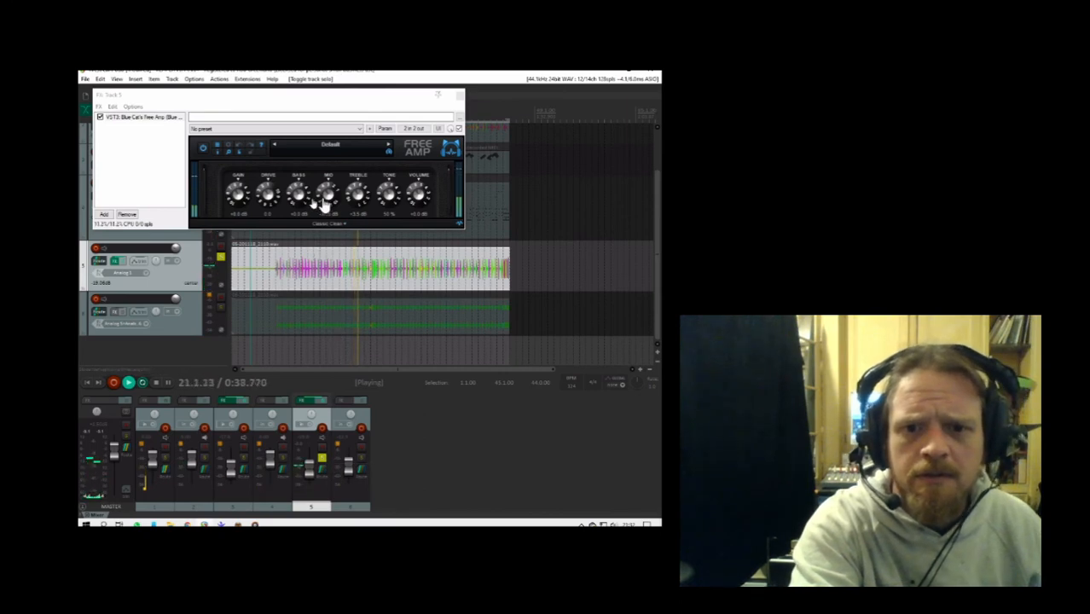
- Set Free Amp's mid to +20 dB, treble to -13 dB and tone to 0 %, and raise track 5's volume
{"action": "left_click_drag", "start_coordinate": [358, 201], "coordinate": [367, 282]}
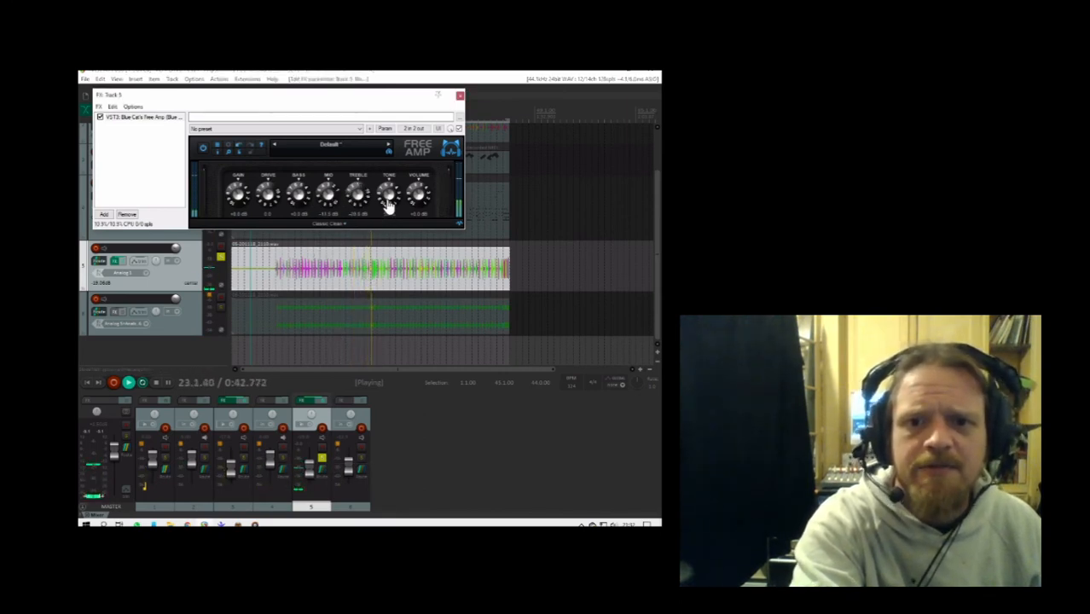
{"action": "left_click_drag", "start_coordinate": [389, 202], "coordinate": [389, 280]}
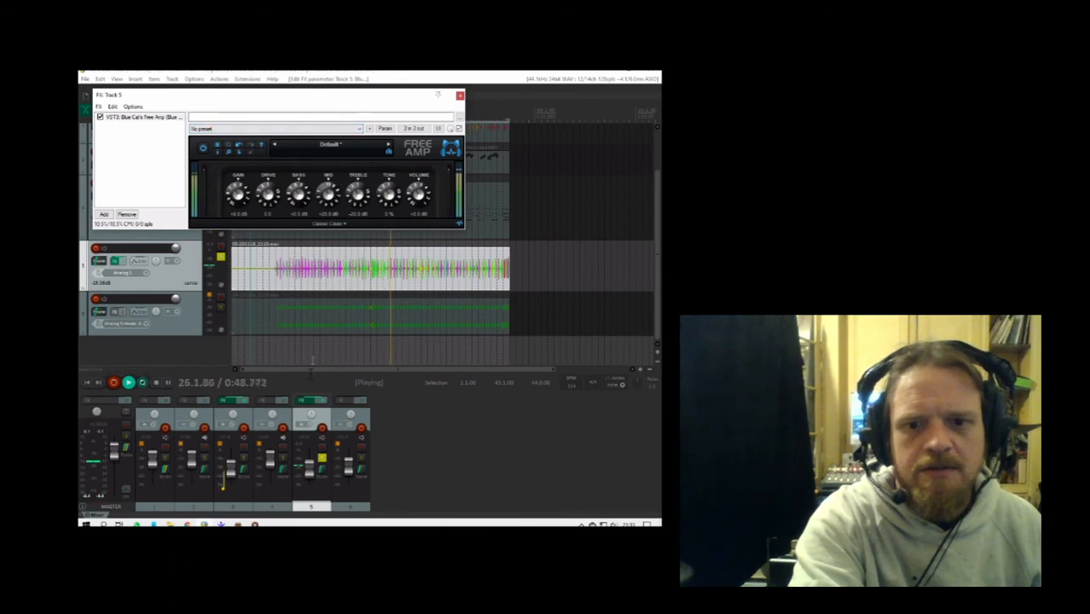
{"action": "left_click_drag", "start_coordinate": [308, 471], "coordinate": [309, 463]}
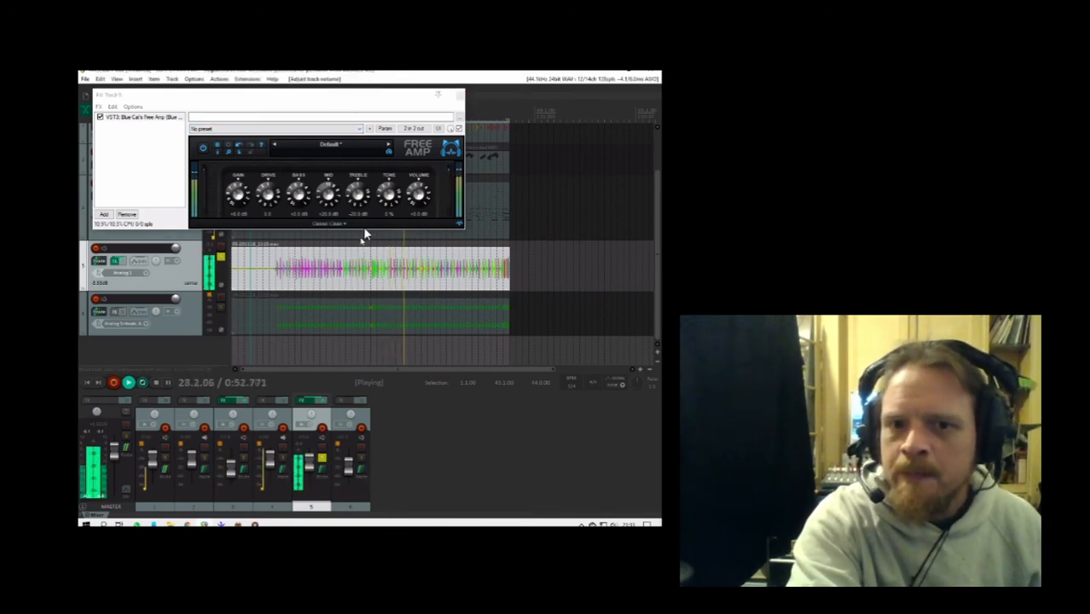
{"action": "left_click_drag", "start_coordinate": [359, 203], "coordinate": [359, 193]}
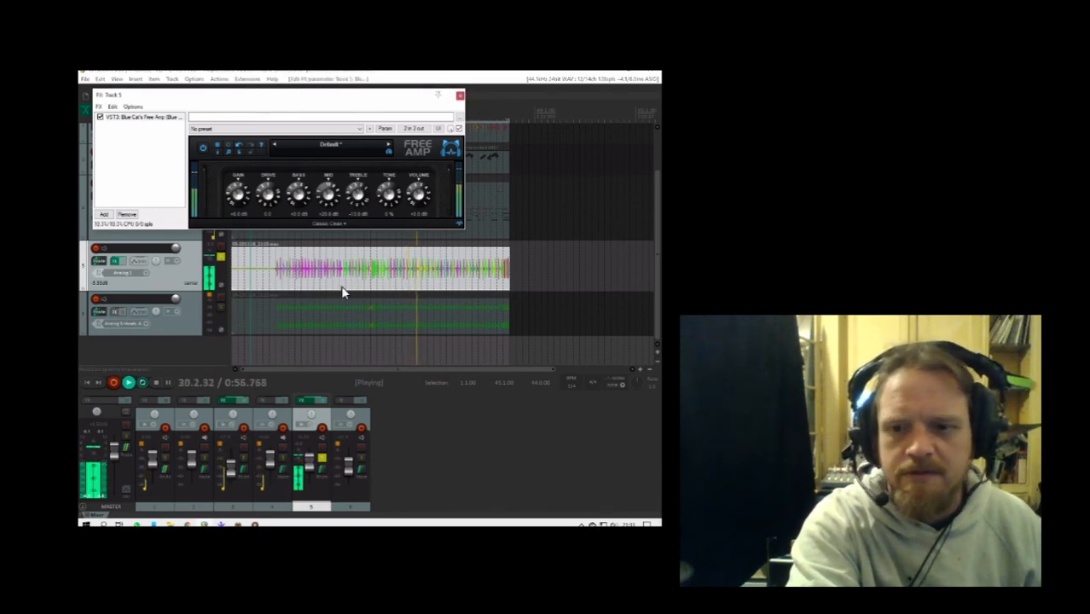
- Move track 5's audio item onto track 6 and undo the move
{"action": "left_click_drag", "start_coordinate": [341, 291], "coordinate": [330, 336]}
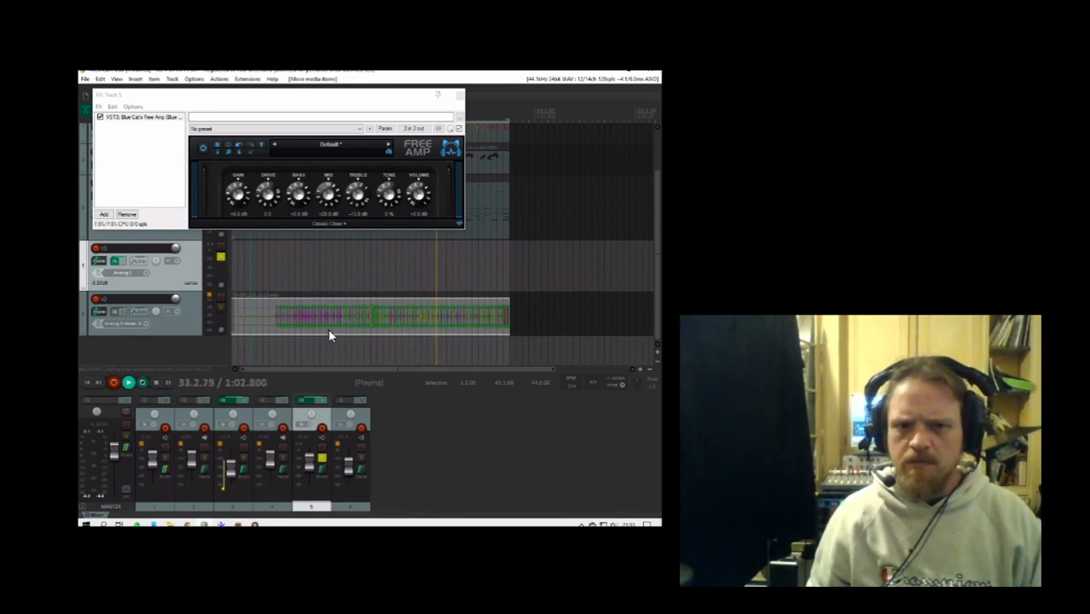
{"action": "key", "text": "ctrl+z"}
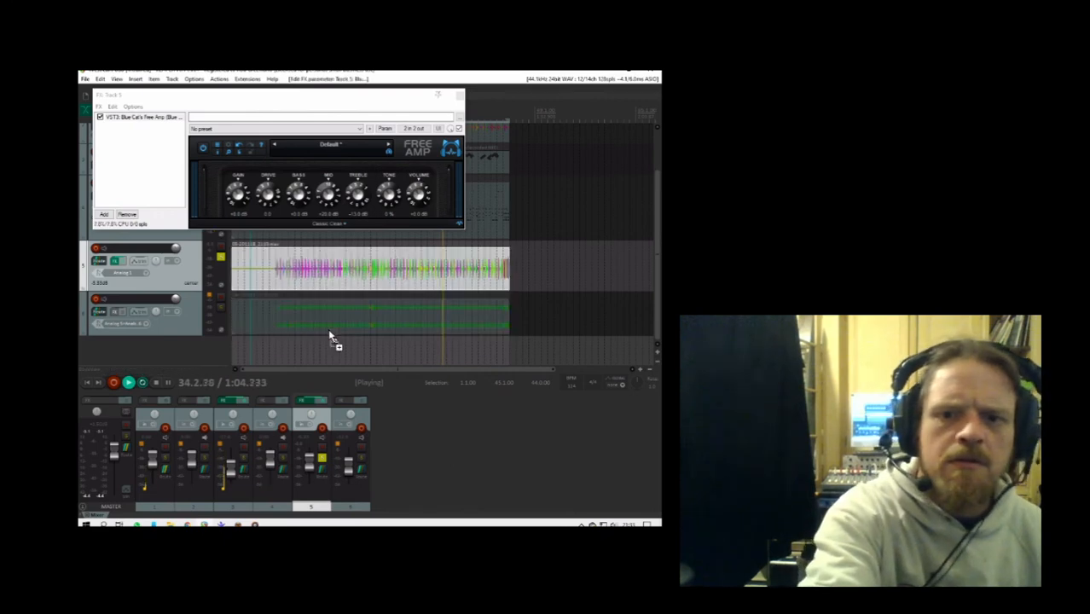
- Stop playback, reduce the item volume of track 5's audio clip and replay the project from the start
{"action": "key", "text": "space"}
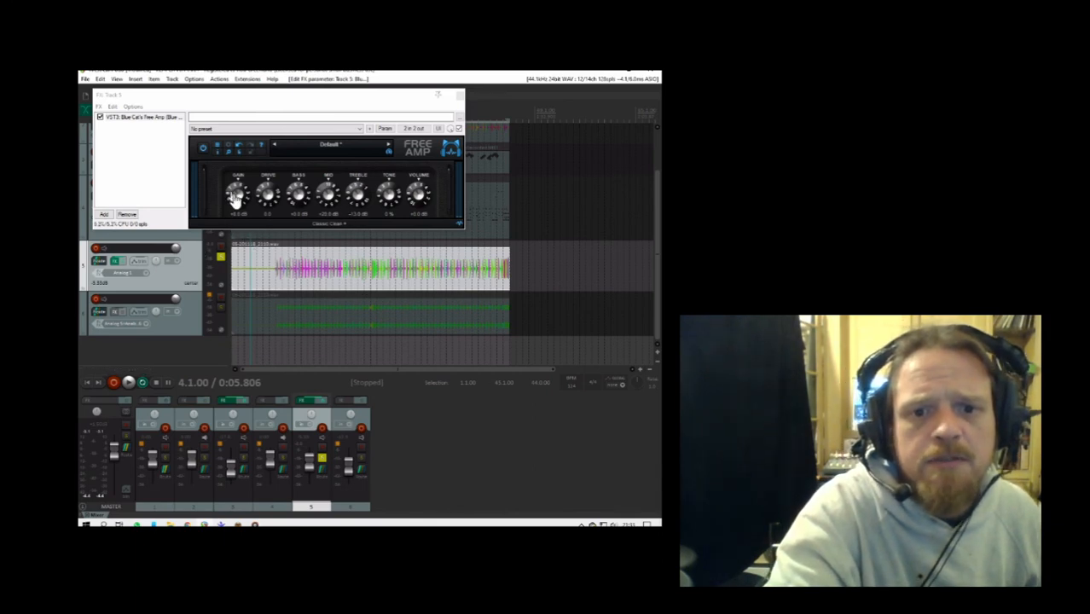
{"action": "left_click_drag", "start_coordinate": [349, 250], "coordinate": [345, 275]}
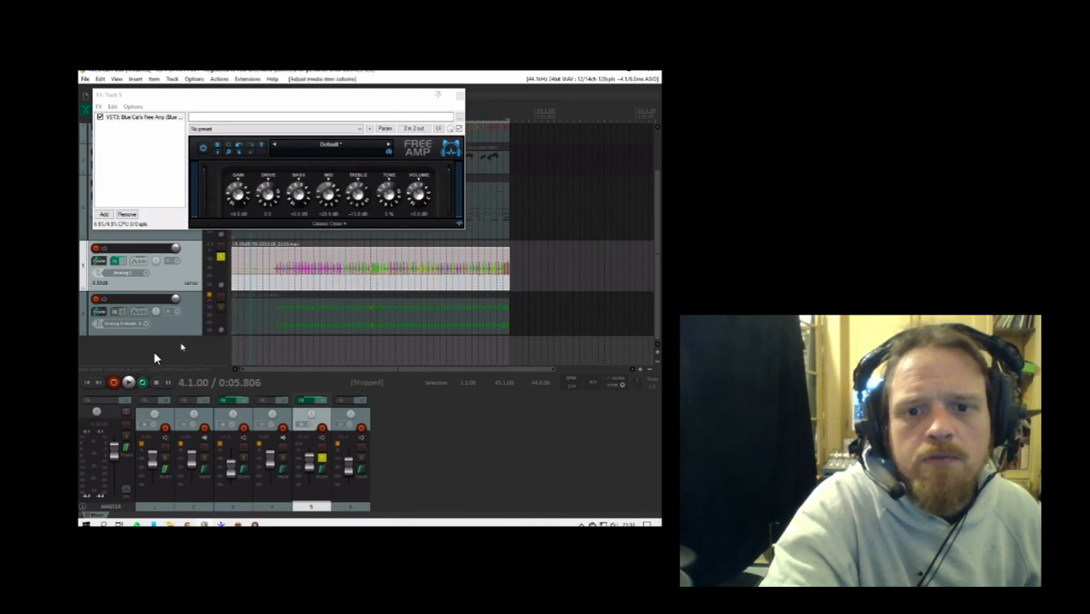
{"action": "left_click", "coordinate": [86, 382]}
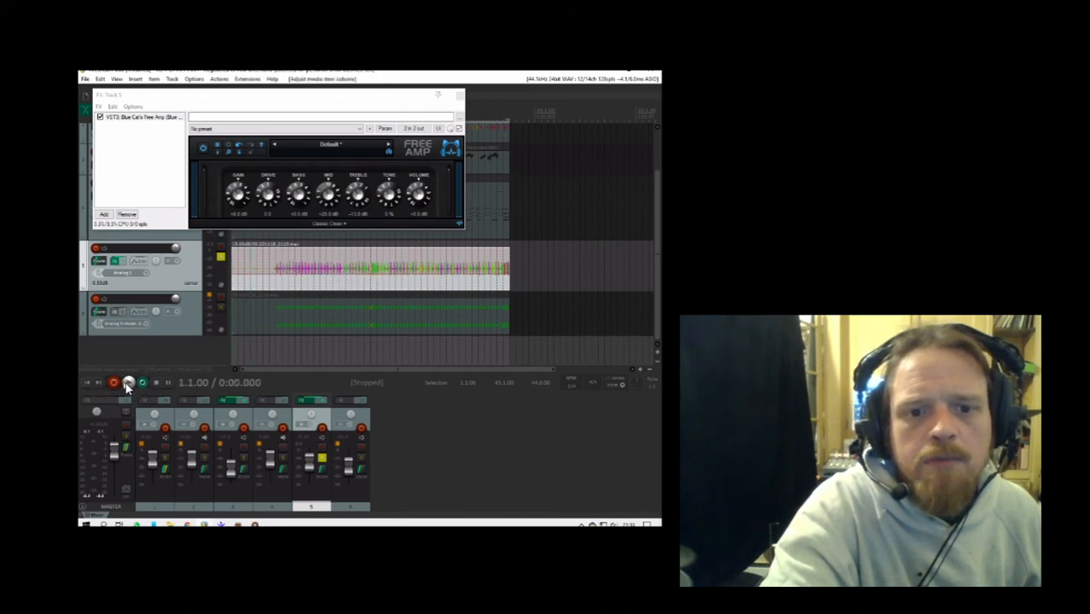
{"action": "left_click", "coordinate": [128, 383]}
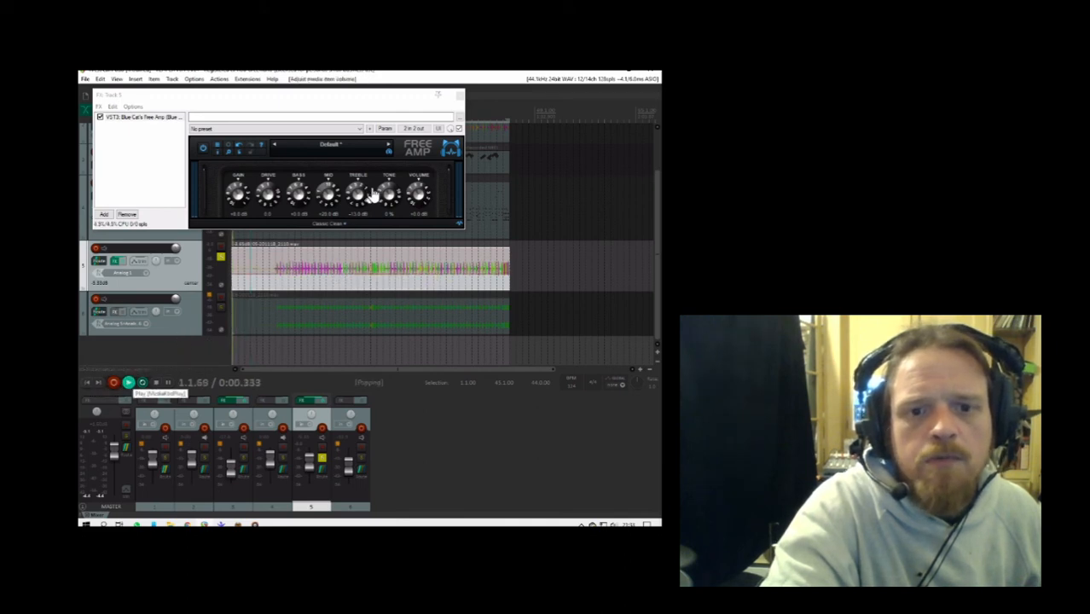
- Close the effects window, trim the silent start of track 5's audio item with a short fade-in, and unsolo the track
{"action": "left_click", "coordinate": [461, 96]}
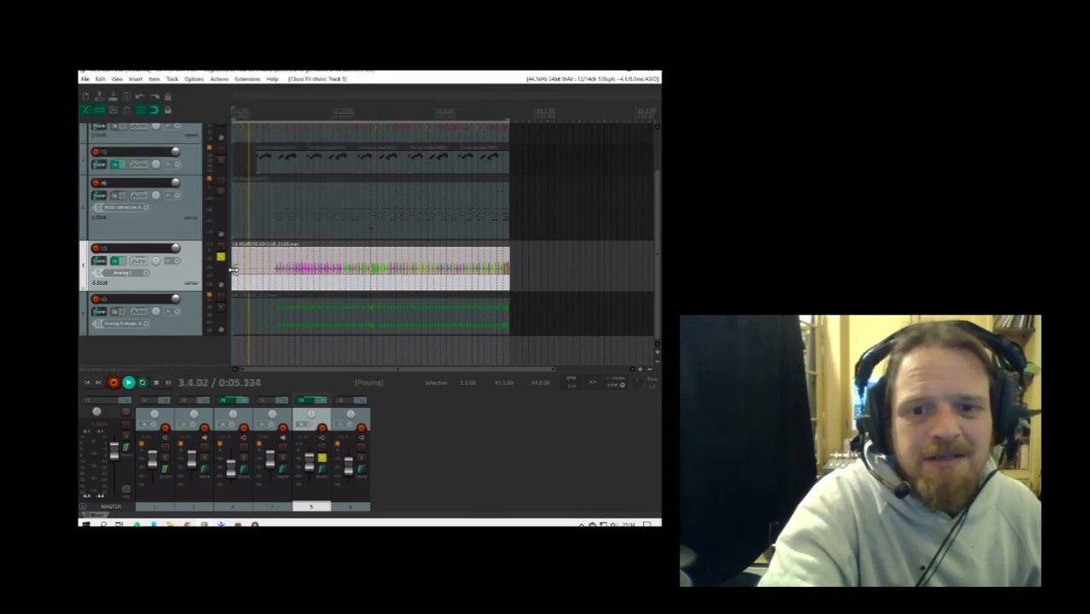
{"action": "left_click_drag", "start_coordinate": [234, 270], "coordinate": [281, 250]}
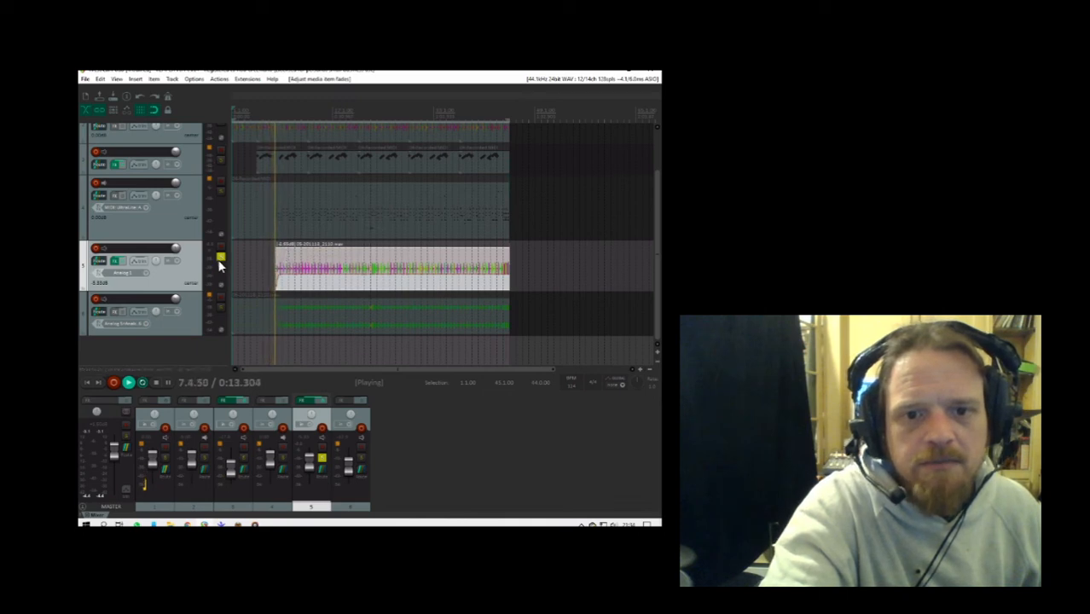
{"action": "left_click", "coordinate": [220, 257]}
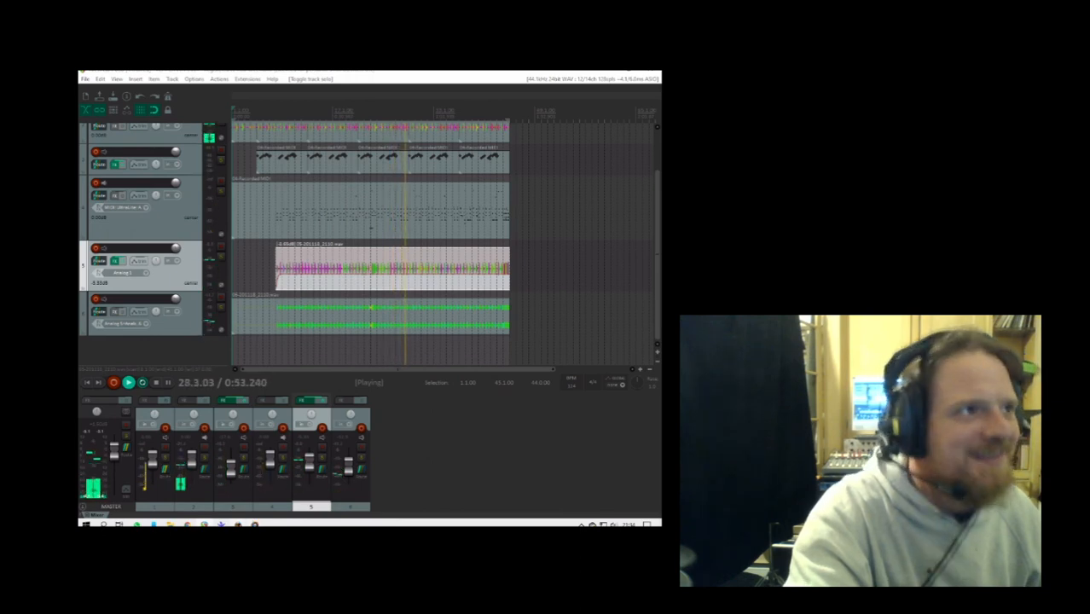
- Close the MOTU CueMix mixer window and trim the empty start of track 4's MIDI item
{"action": "key", "text": "f"}
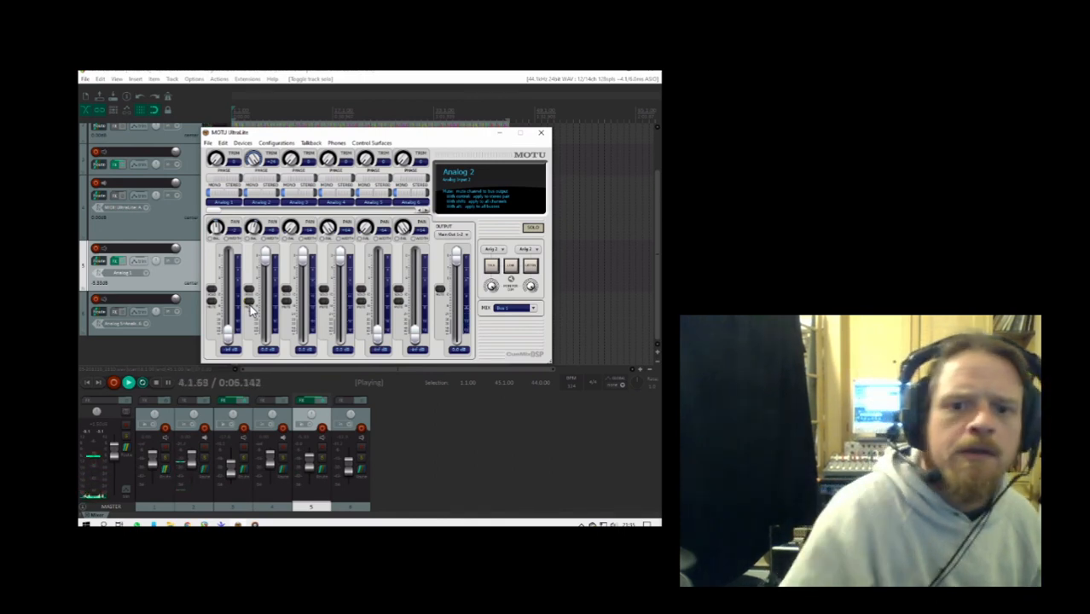
{"action": "left_click", "coordinate": [541, 133]}
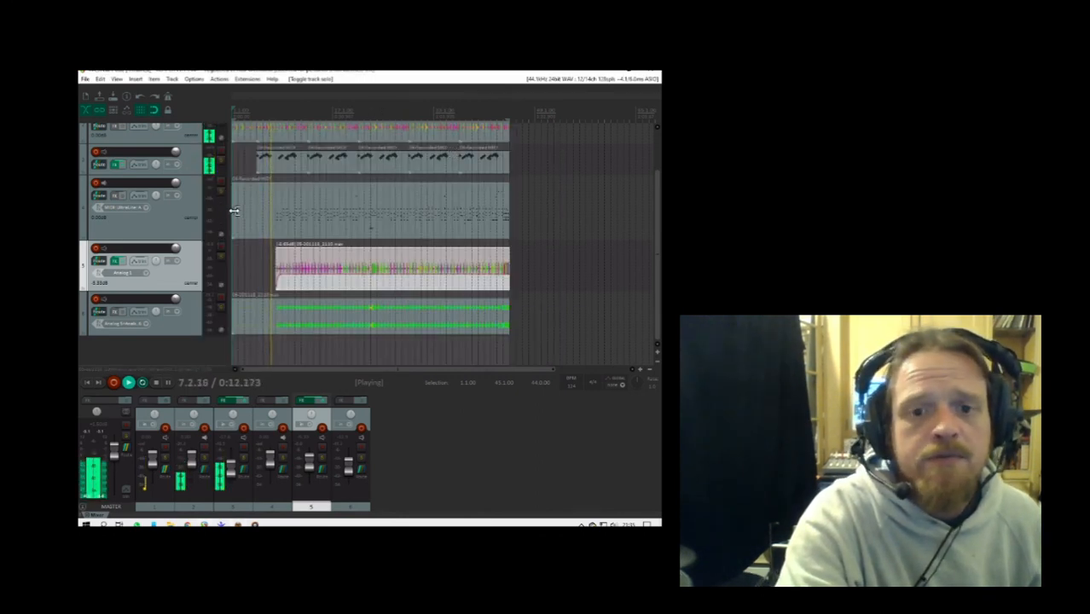
{"action": "left_click", "coordinate": [265, 211]}
{"action": "left_click_drag", "start_coordinate": [265, 211], "coordinate": [272, 212]}
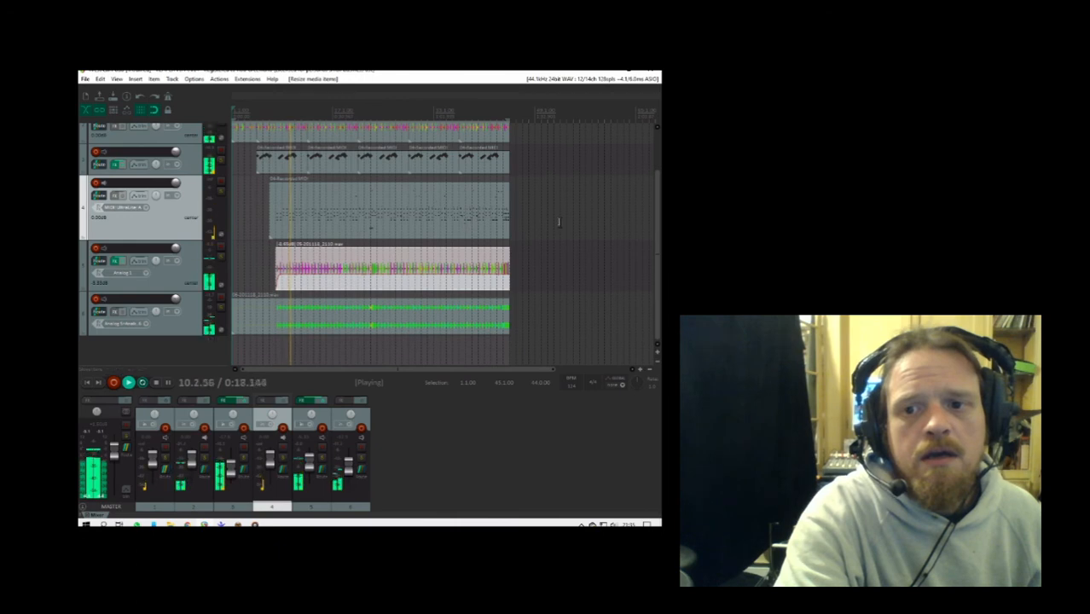
- Stop playback and move the second track, which holds the audio clips, above the first track
{"action": "left_click_drag", "start_coordinate": [657, 219], "coordinate": [658, 159]}
{"action": "key", "text": "space"}
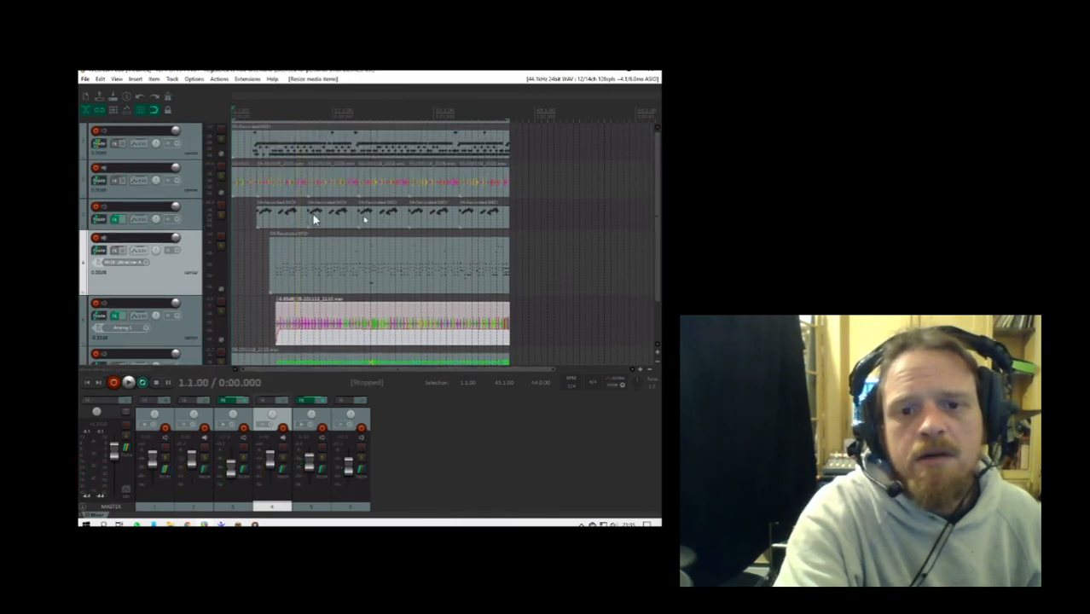
{"action": "left_click_drag", "start_coordinate": [168, 199], "coordinate": [174, 132]}
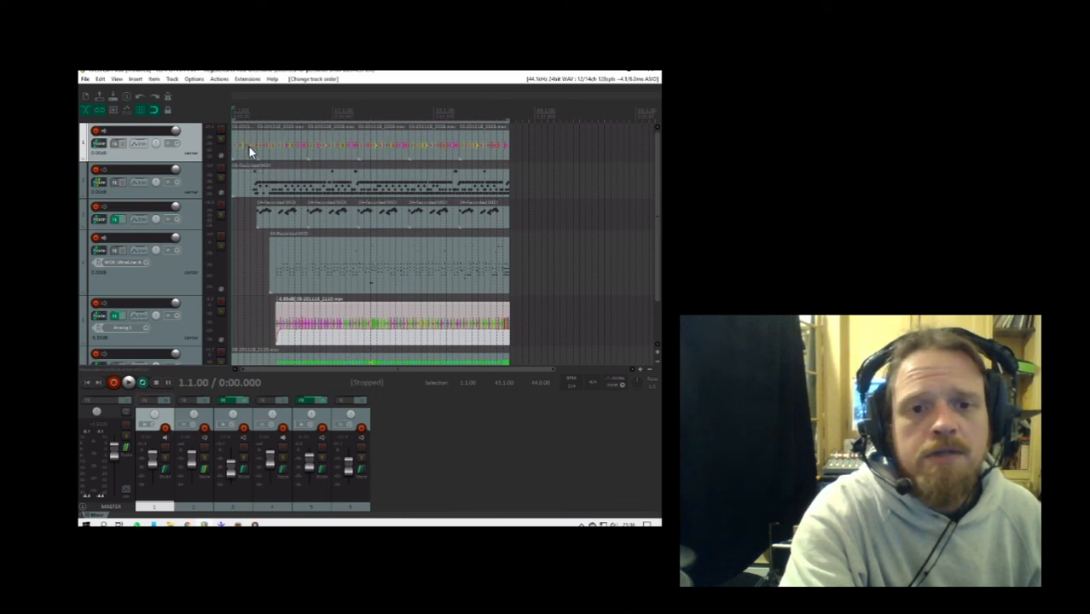
- Find the ReaGate (Cockos) plugin with the filter term "gate", add it to track 1 and close the effects window
{"action": "left_click", "coordinate": [117, 144]}
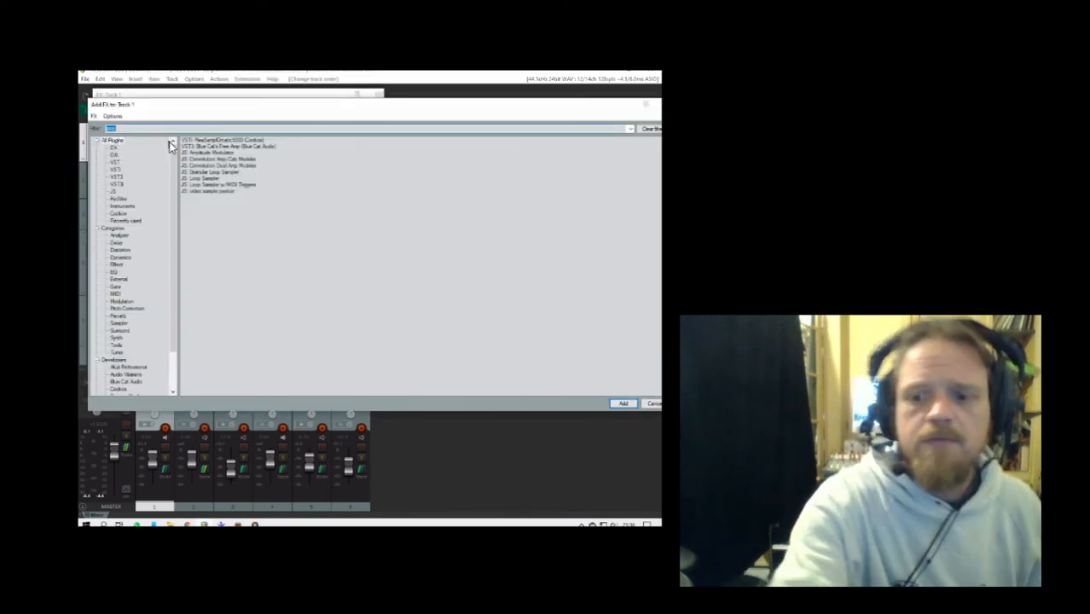
{"action": "key", "text": "BackSpace"}
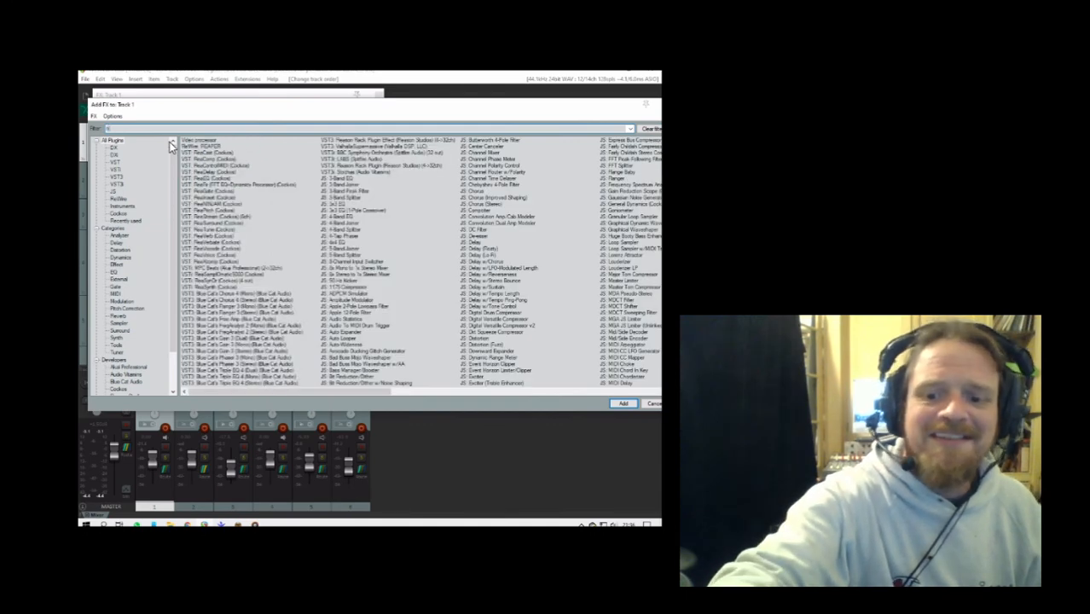
{"action": "type", "text": "noise"}
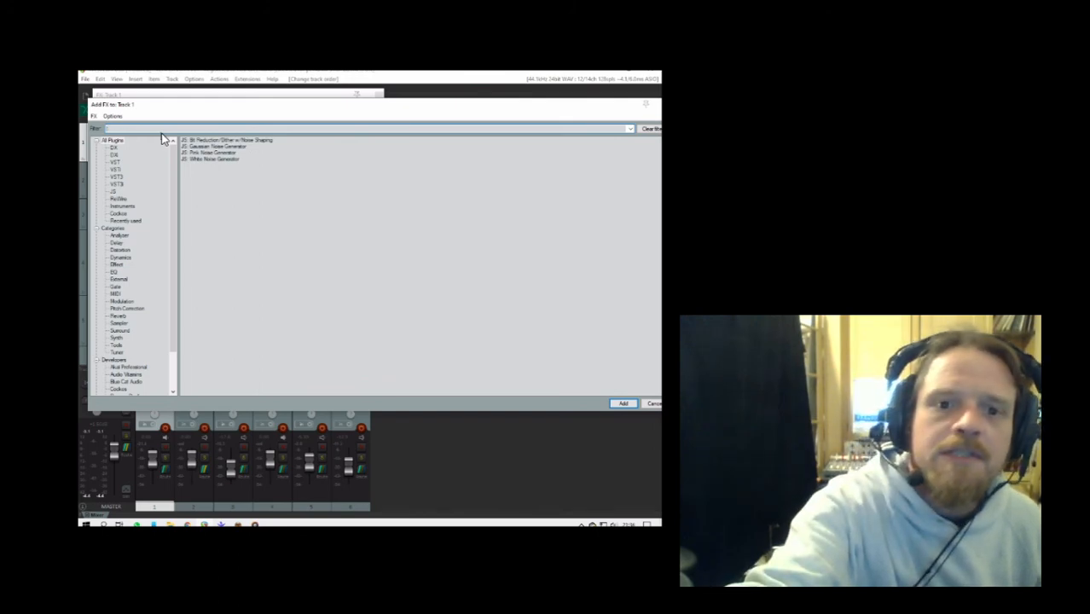
{"action": "type", "text": "gate"}
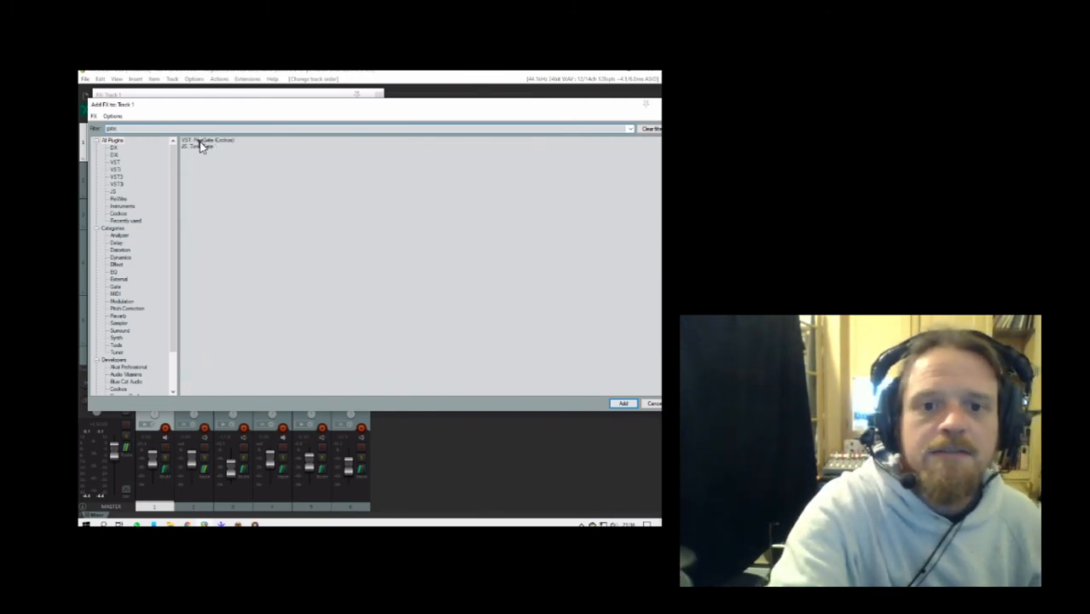
{"action": "left_click", "coordinate": [200, 141]}
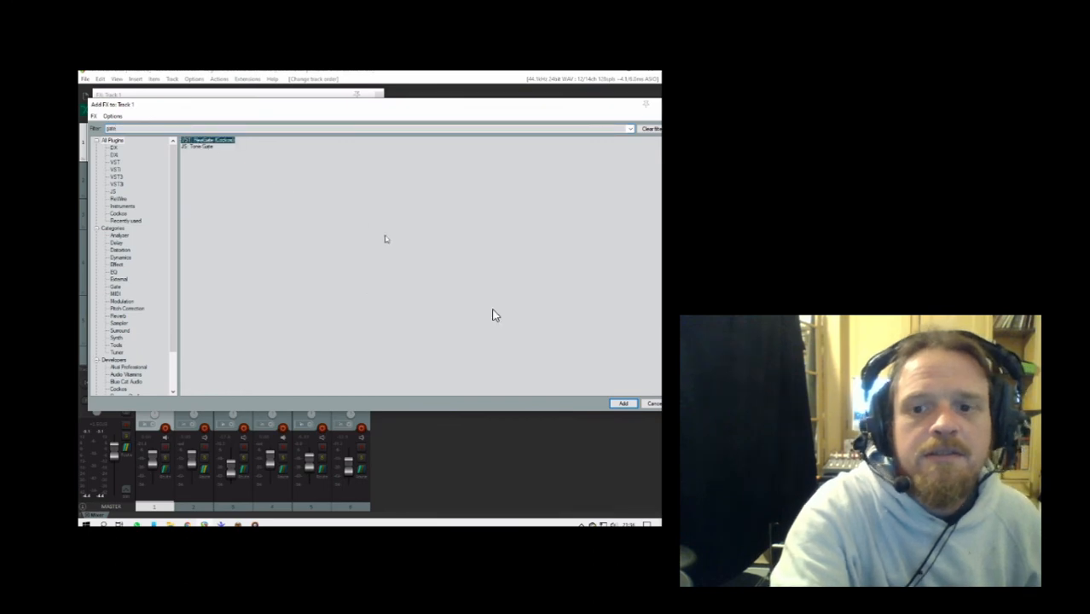
{"action": "left_click", "coordinate": [626, 403]}
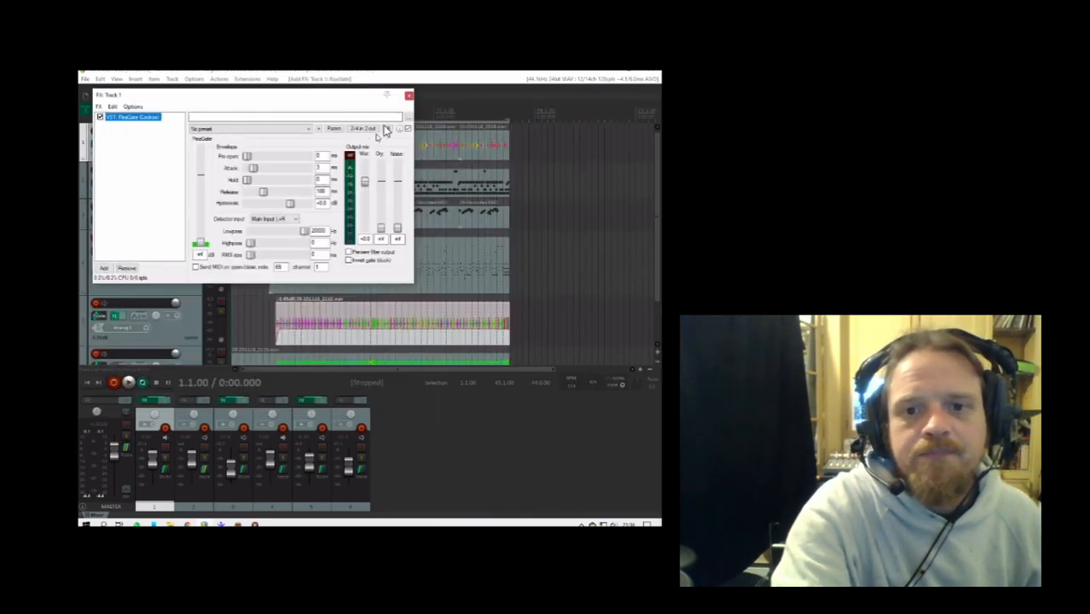
{"action": "left_click", "coordinate": [408, 95]}
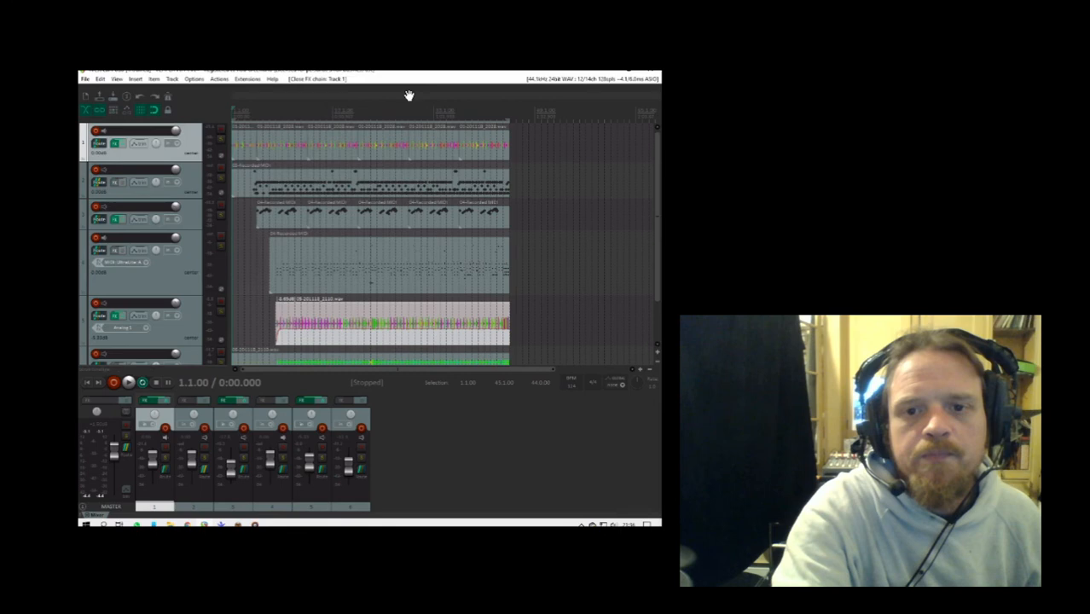
- Solo track 1 during playback, set its ReaGate threshold to -40.0 dB, close the effects window and unsolo the track
{"action": "left_click", "coordinate": [237, 145]}
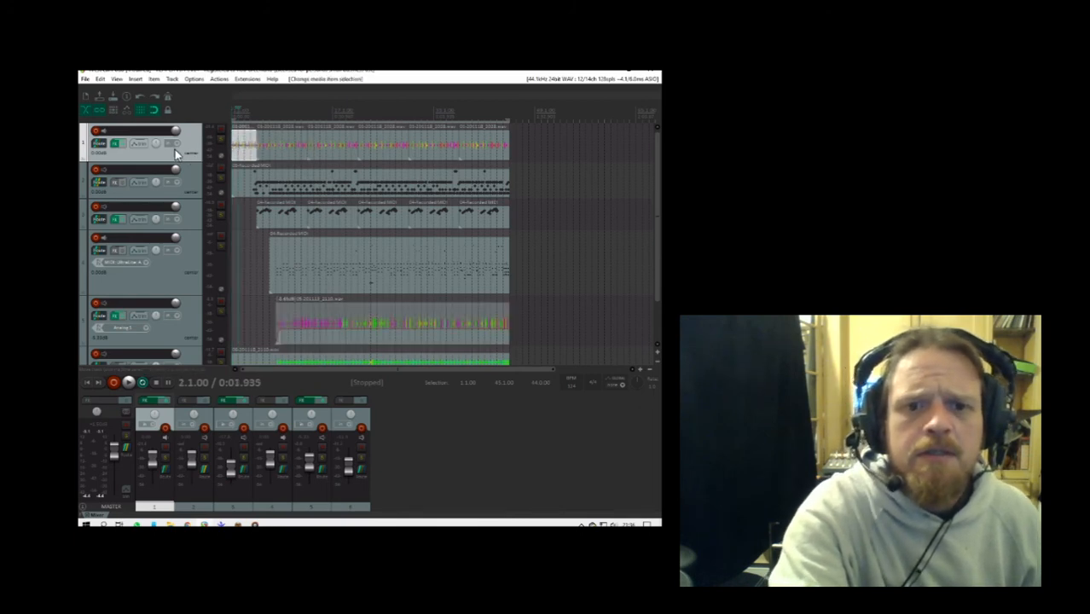
{"action": "left_click", "coordinate": [221, 140]}
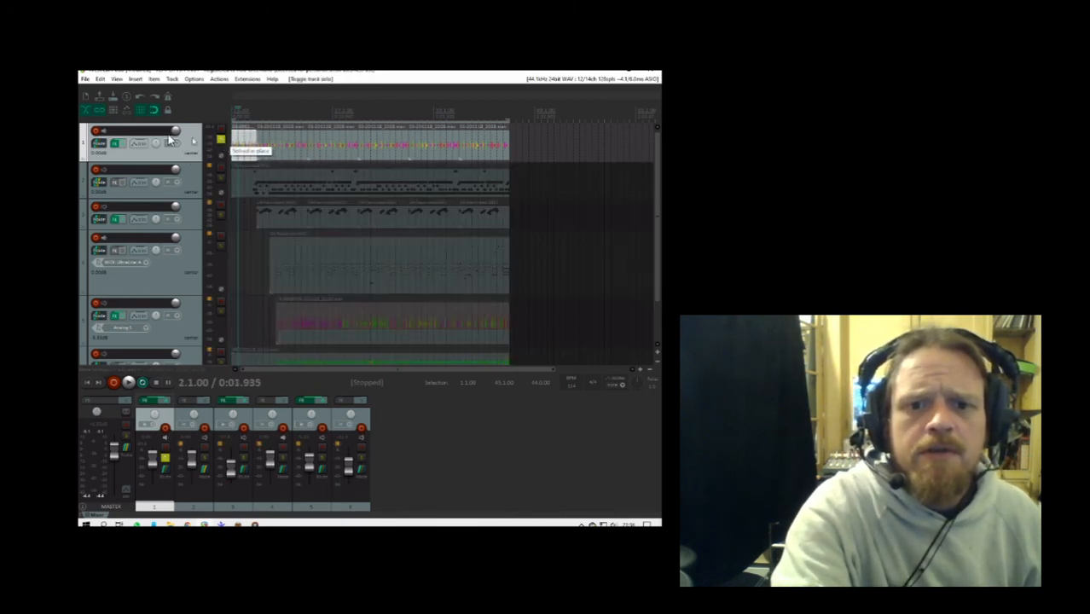
{"action": "left_click", "coordinate": [127, 381]}
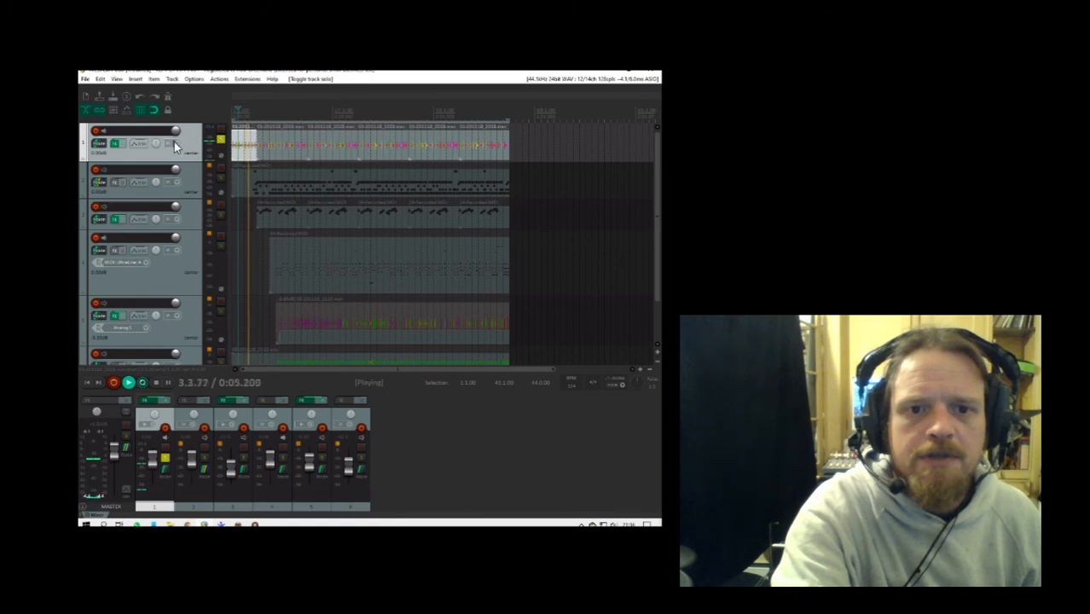
{"action": "left_click", "coordinate": [115, 144]}
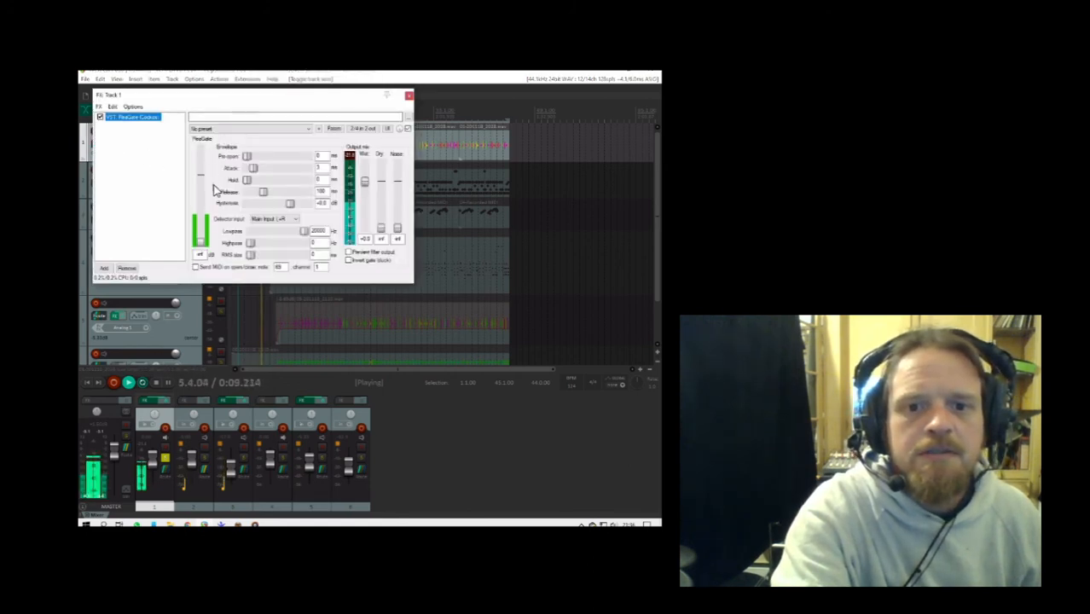
{"action": "left_click_drag", "start_coordinate": [201, 242], "coordinate": [200, 230]}
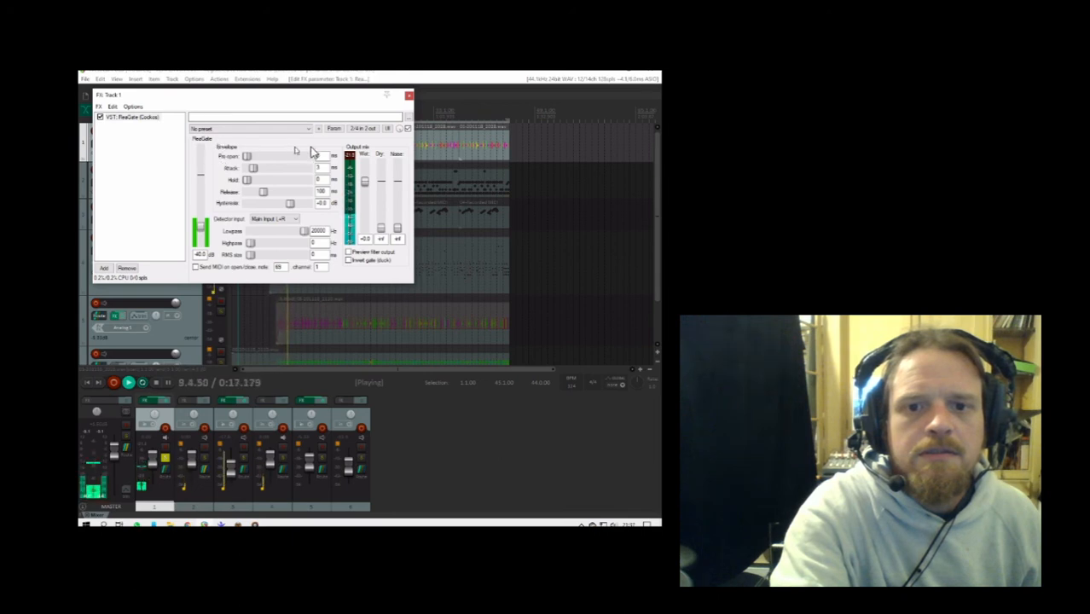
{"action": "left_click", "coordinate": [409, 96]}
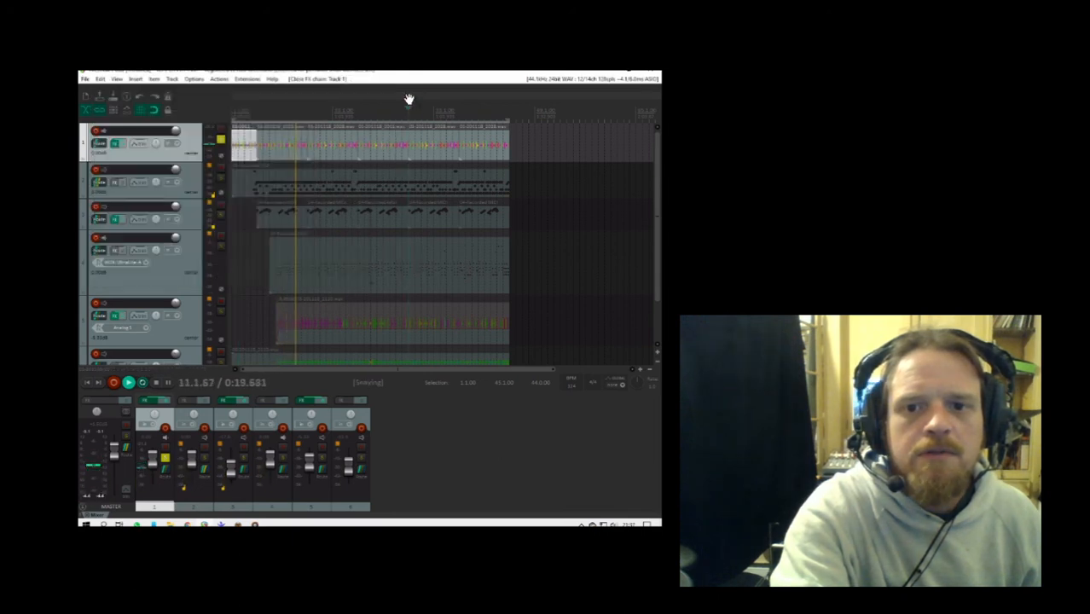
{"action": "left_click", "coordinate": [220, 143]}
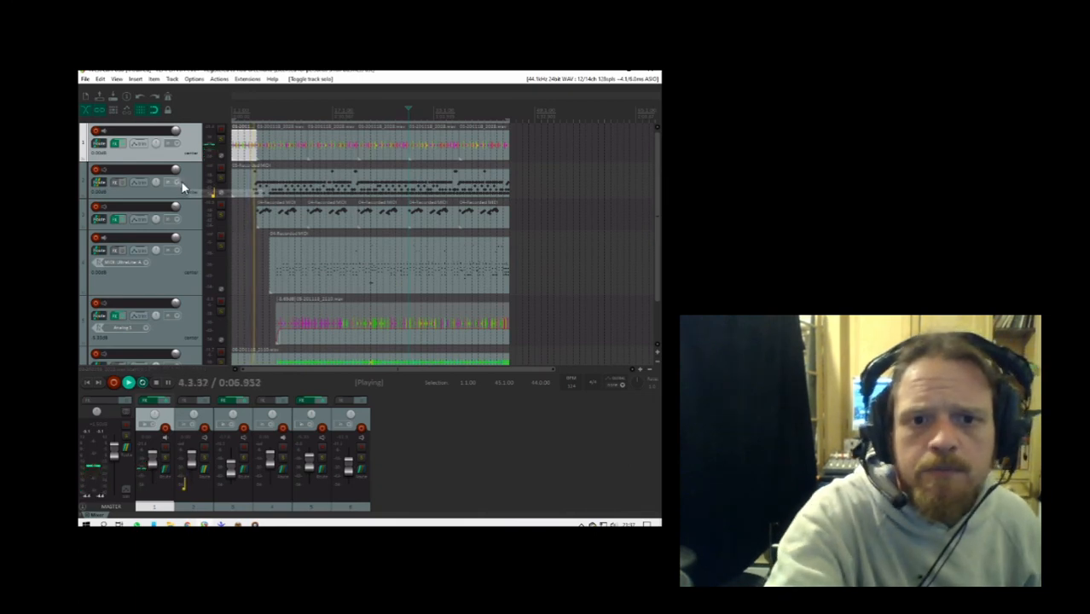
- Move the second track, which holds the MIDI item, above the first track and lower the master volume
{"action": "left_click_drag", "start_coordinate": [188, 186], "coordinate": [188, 137]}
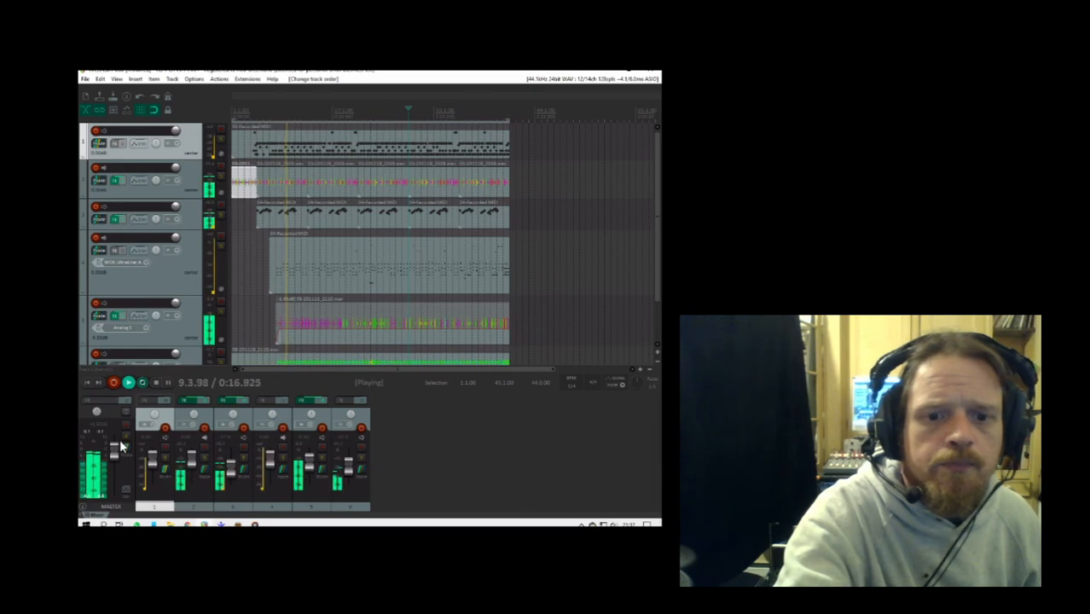
{"action": "mouse_move", "coordinate": [115, 455]}
{"action": "left_mouse_down"}
{"action": "mouse_move", "coordinate": [117, 480]}
{"action": "mouse_move", "coordinate": [118, 470]}
{"action": "left_mouse_up"}
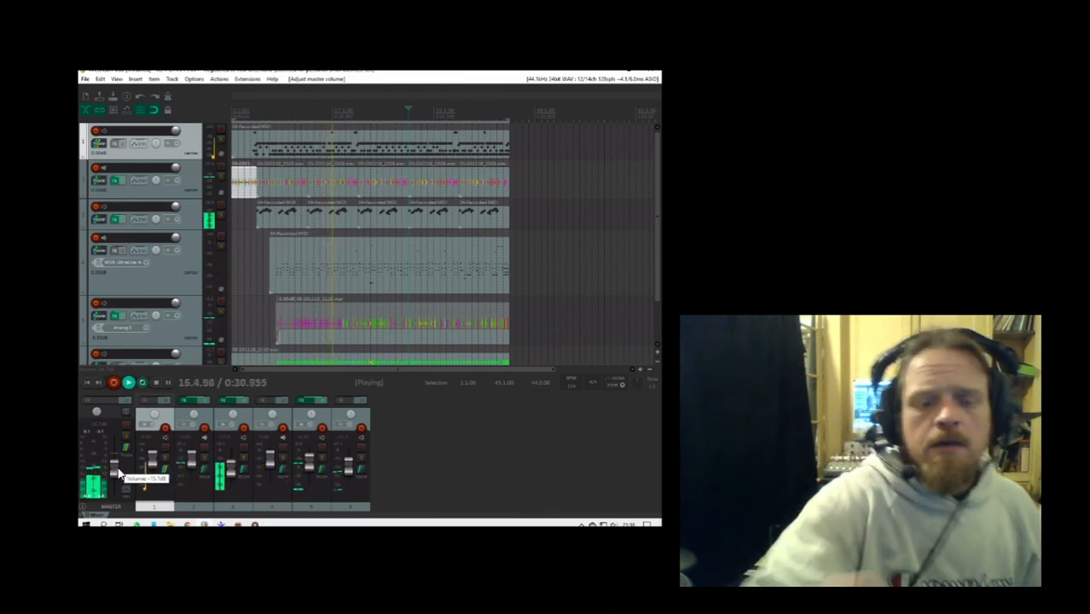
{"action": "left_click", "coordinate": [183, 188]}
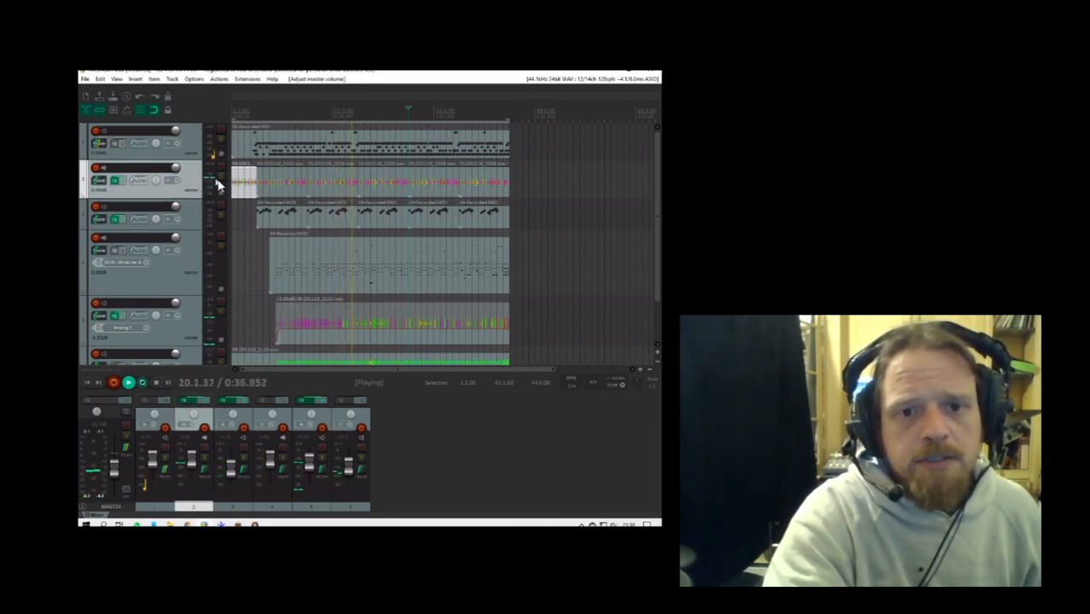
{"action": "left_click", "coordinate": [220, 183]}
{"action": "left_click", "coordinate": [220, 183]}
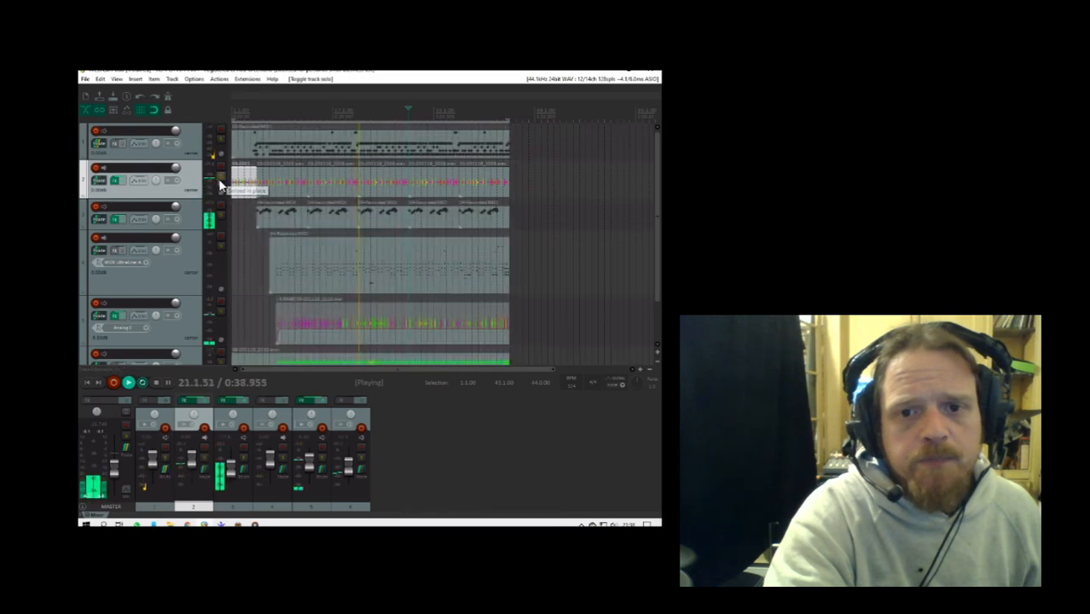
{"action": "left_click", "coordinate": [340, 179]}
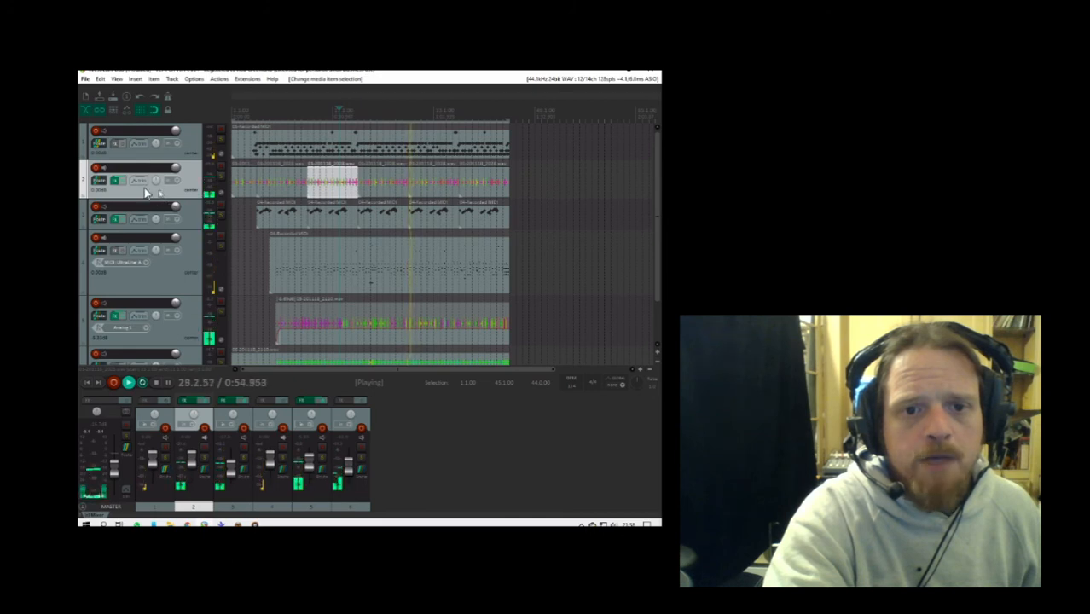
- Route track 2 to the Analog 3-4 hardware output, disable its master send and close the routing window
{"action": "left_click", "coordinate": [99, 187]}
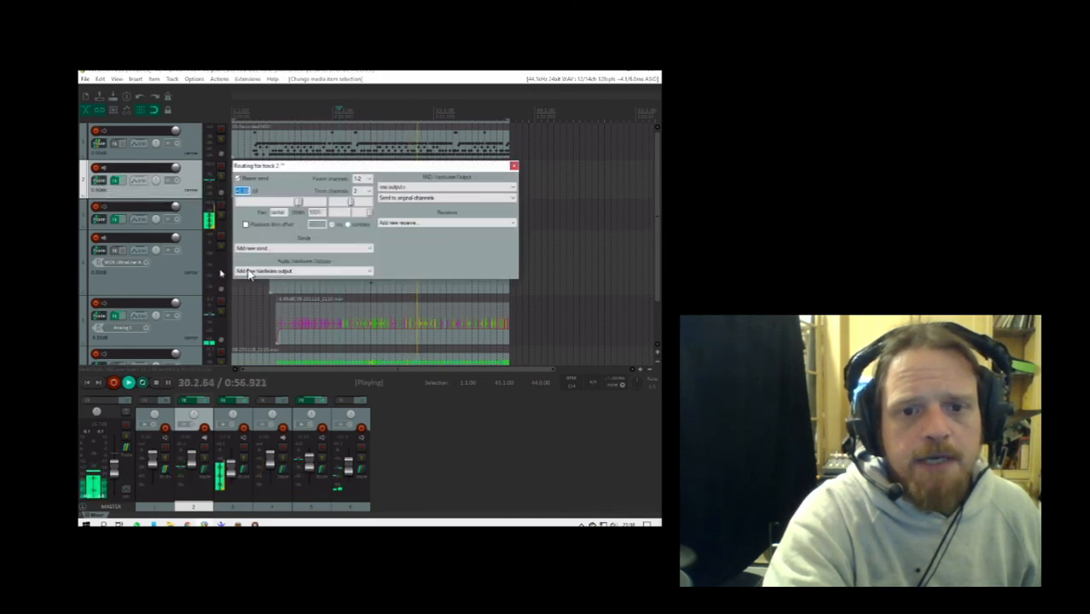
{"action": "left_click", "coordinate": [284, 270]}
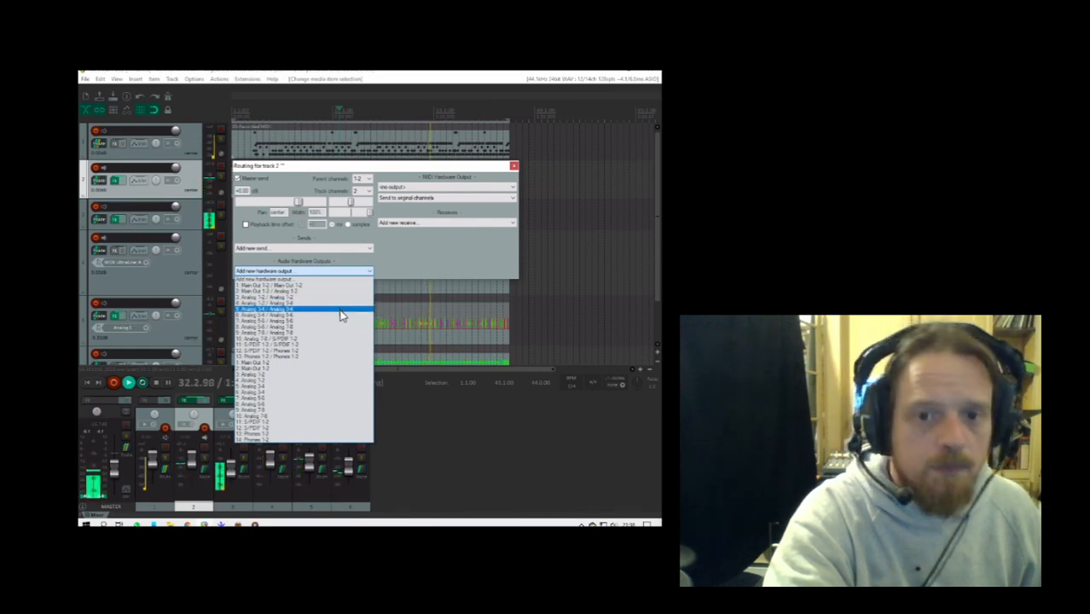
{"action": "left_click", "coordinate": [340, 311]}
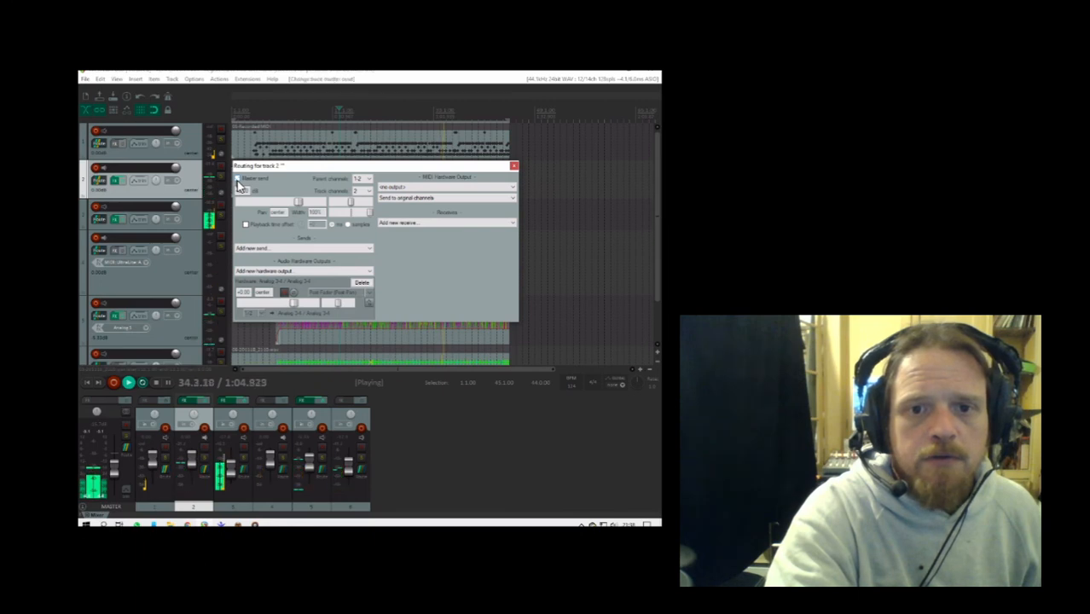
{"action": "left_click", "coordinate": [513, 168]}
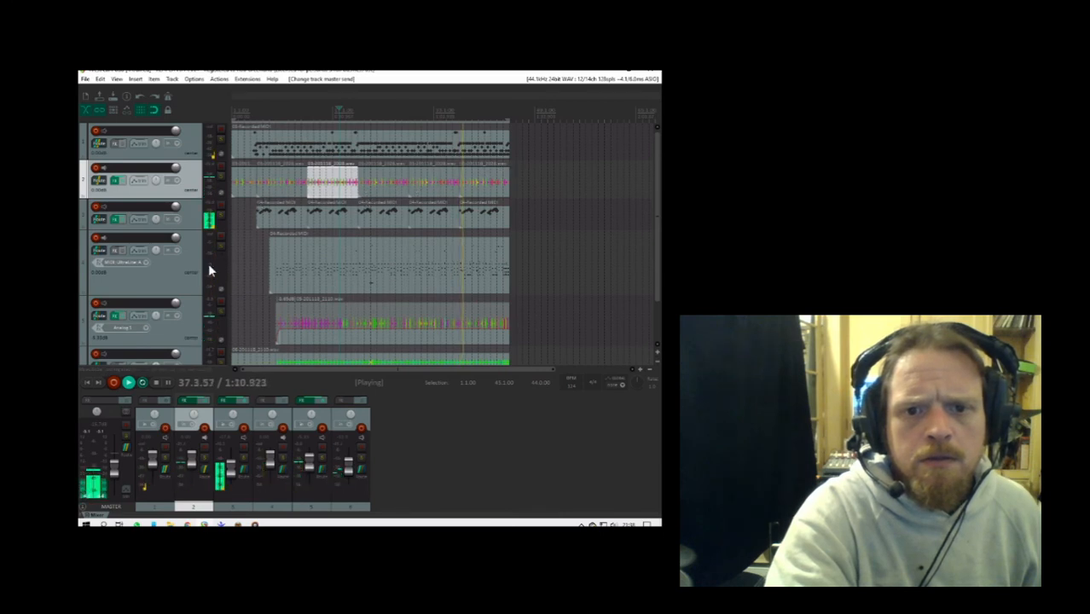
- Add the Analog 3-4 hardware output to track 5 and close its routing window
{"action": "left_click", "coordinate": [159, 327]}
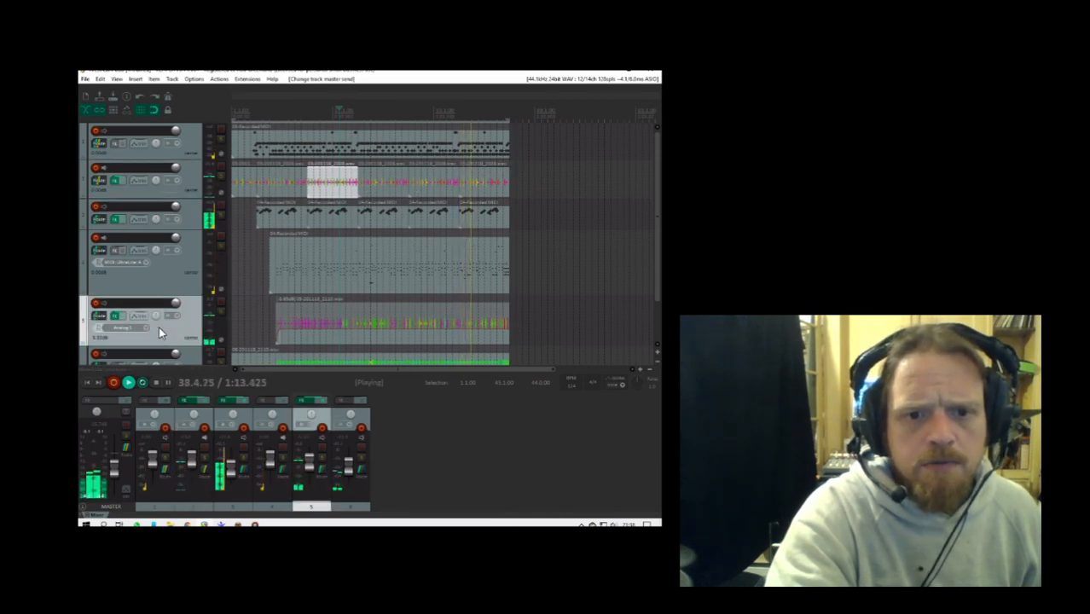
{"action": "left_click", "coordinate": [100, 317]}
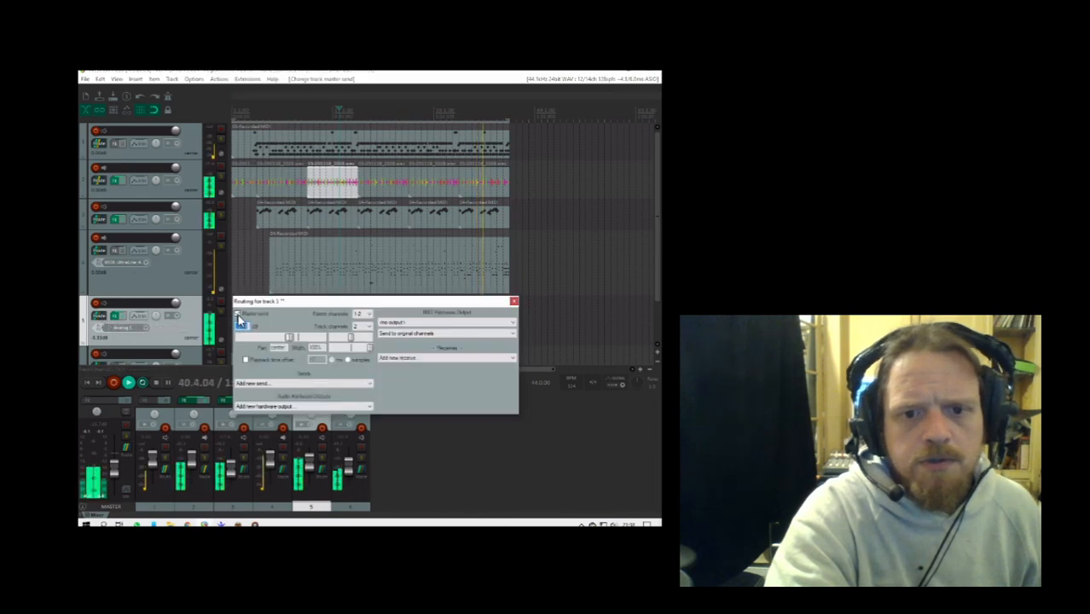
{"action": "left_click", "coordinate": [296, 411]}
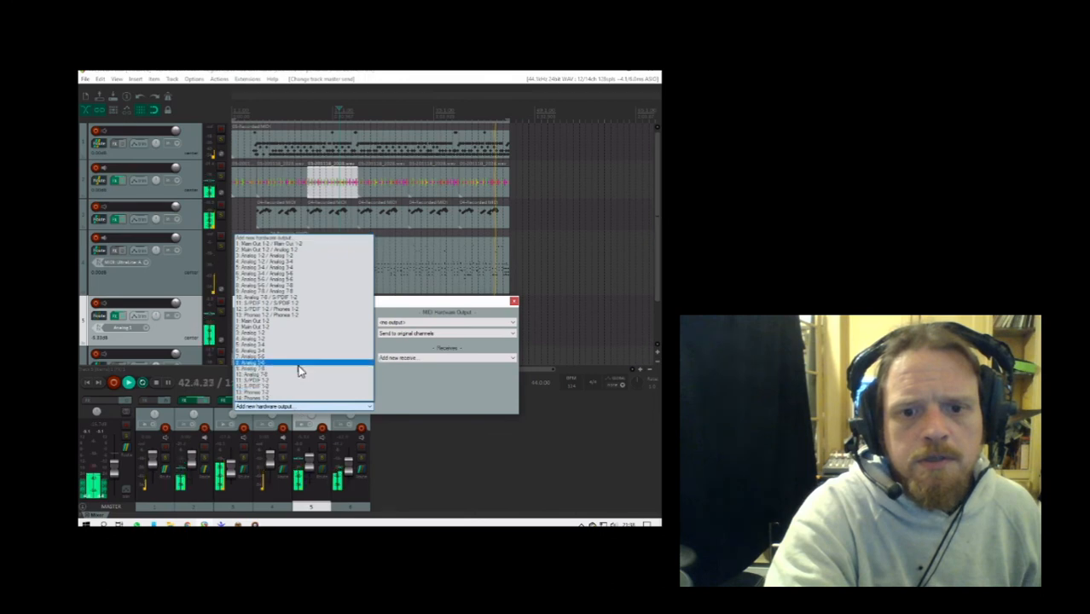
{"action": "left_click", "coordinate": [304, 271]}
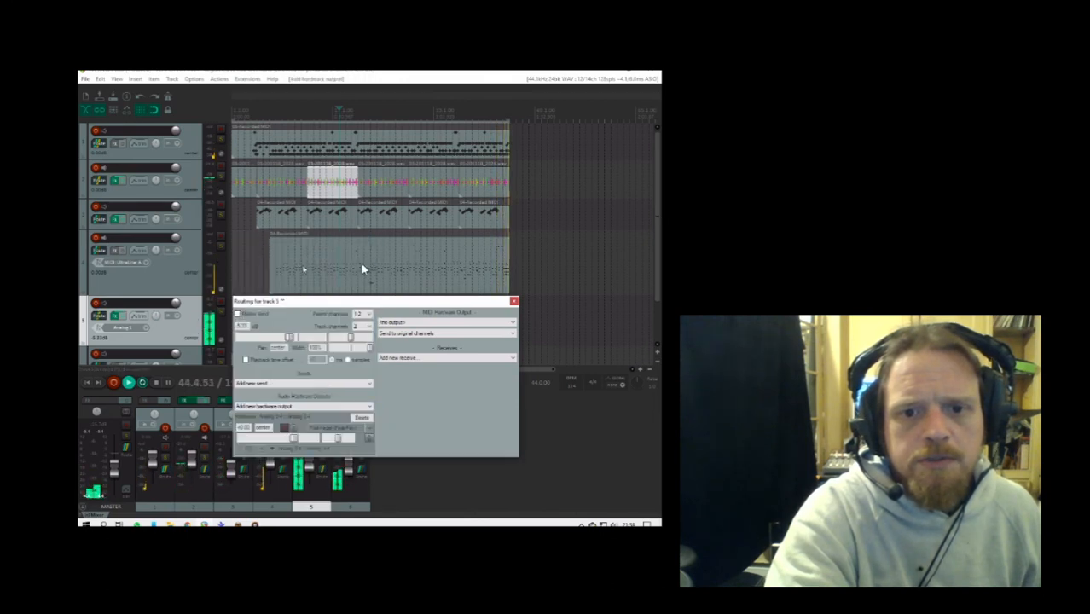
{"action": "left_click", "coordinate": [513, 303]}
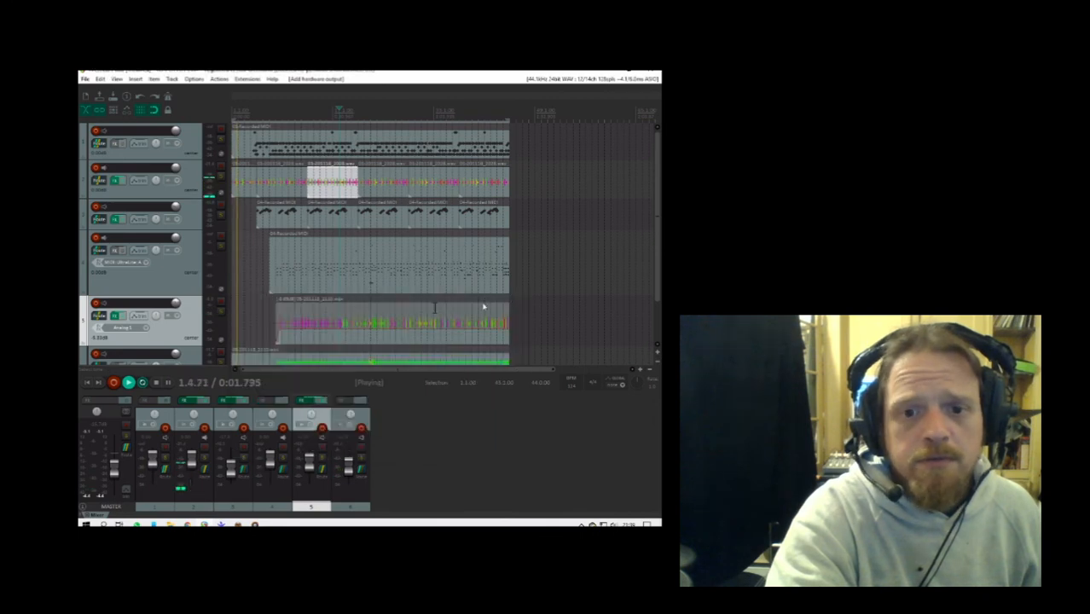
- Route track 6 to the Analog 5-6 hardware output, disable its master send and close the routing window
{"action": "scroll", "coordinate": [170, 332], "scroll_direction": "down", "scroll_amount": 2}
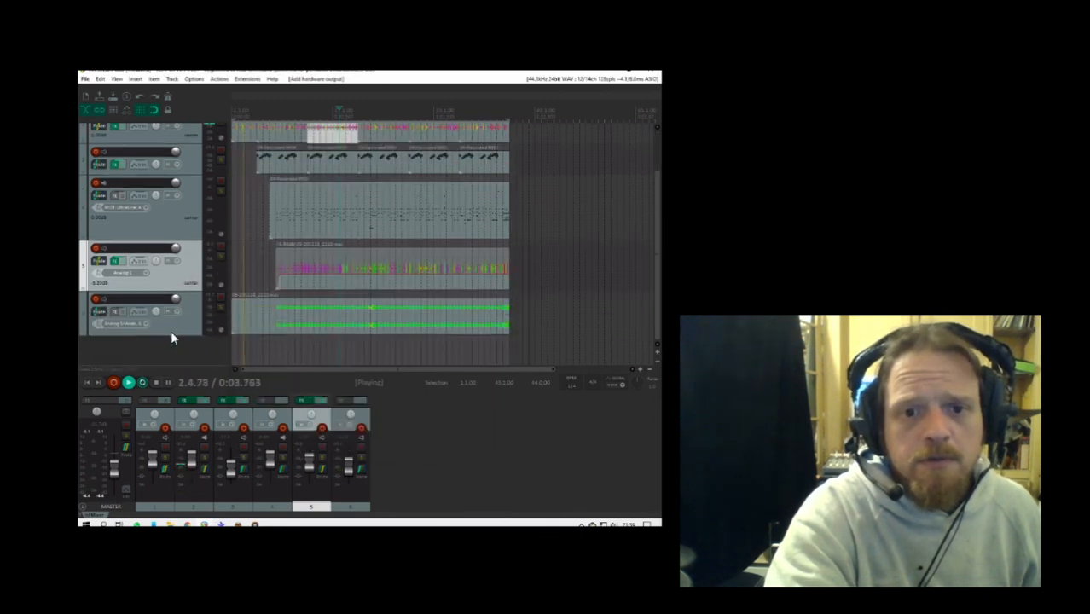
{"action": "left_click", "coordinate": [174, 320]}
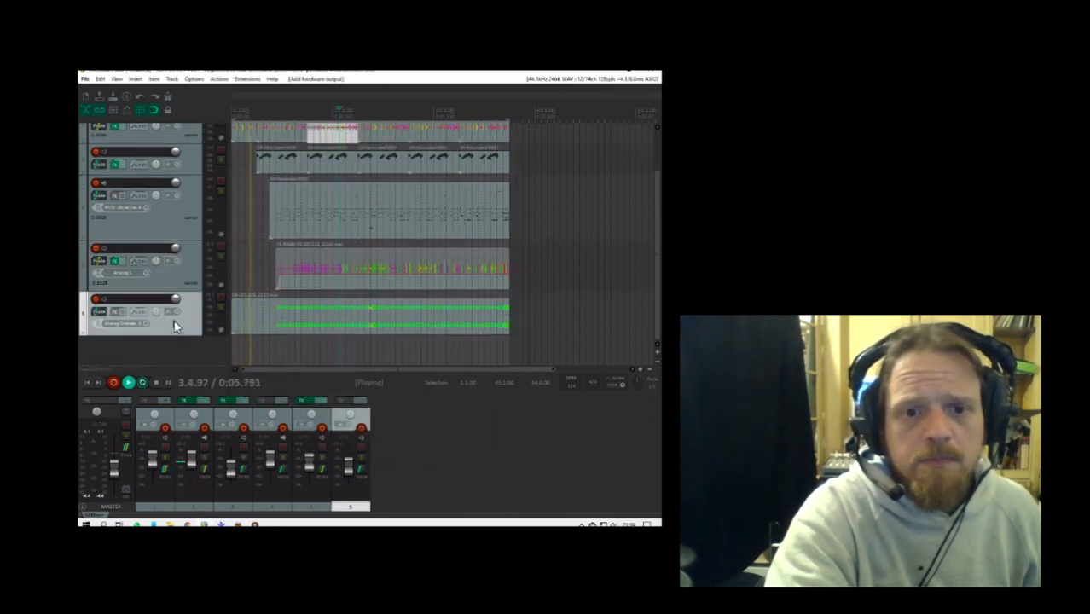
{"action": "left_click", "coordinate": [107, 311]}
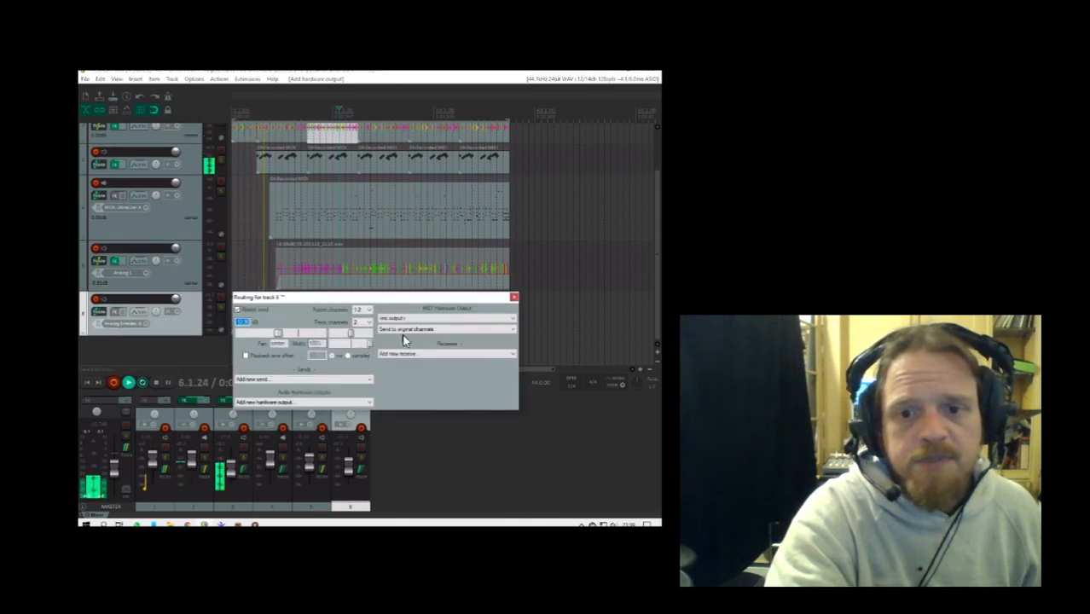
{"action": "left_click", "coordinate": [300, 404]}
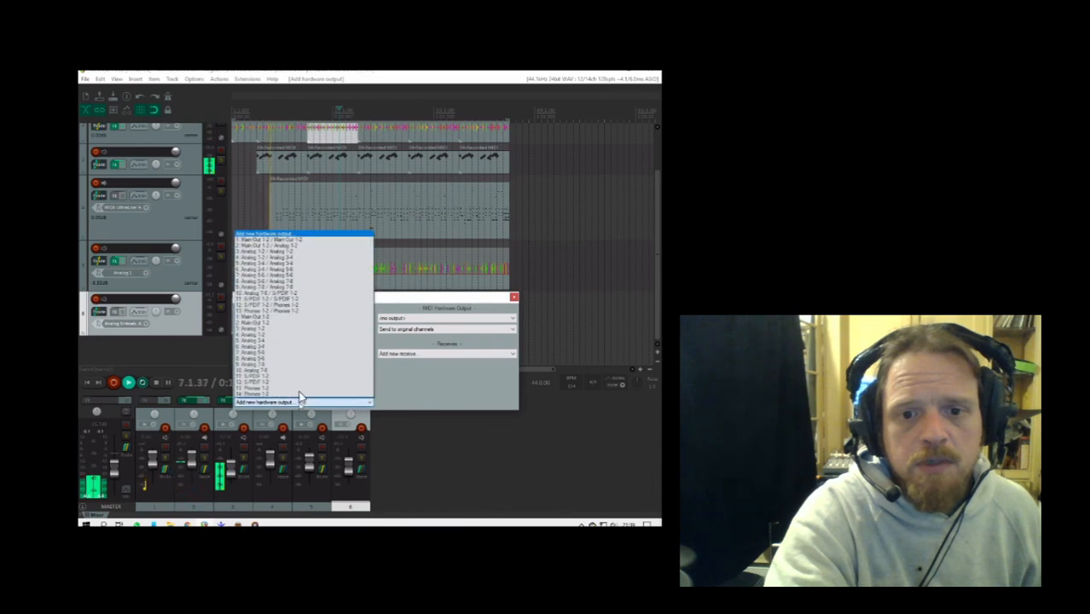
{"action": "left_click", "coordinate": [297, 277]}
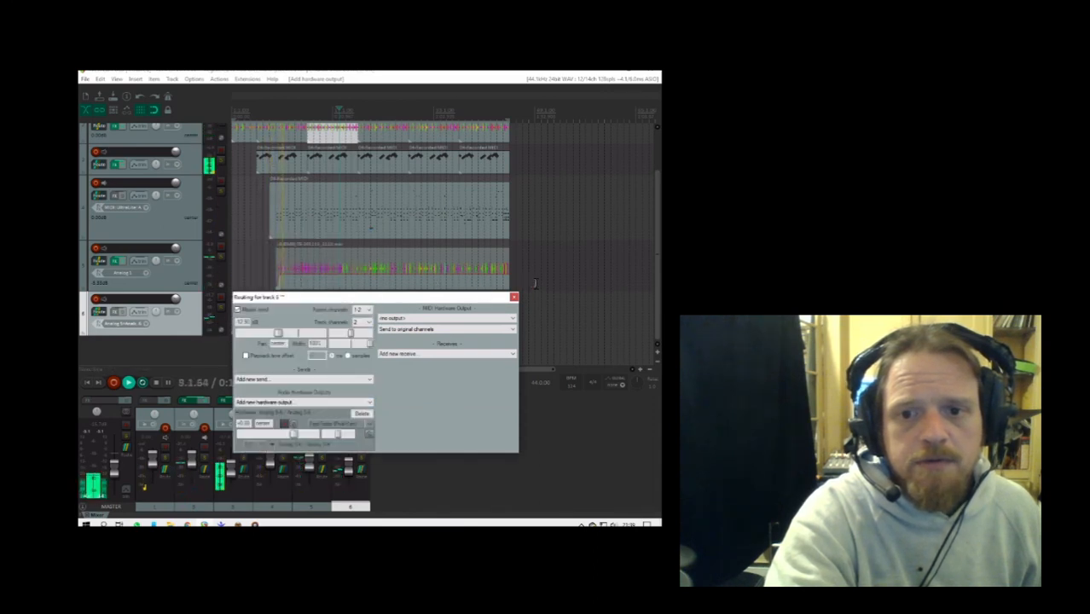
{"action": "left_click", "coordinate": [238, 311]}
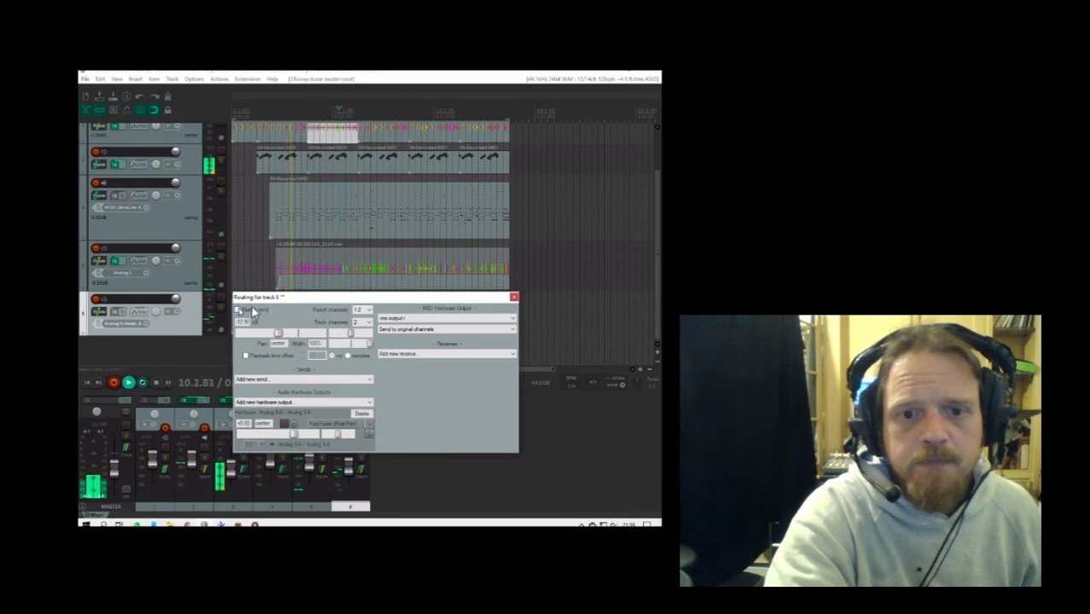
{"action": "left_click", "coordinate": [513, 299]}
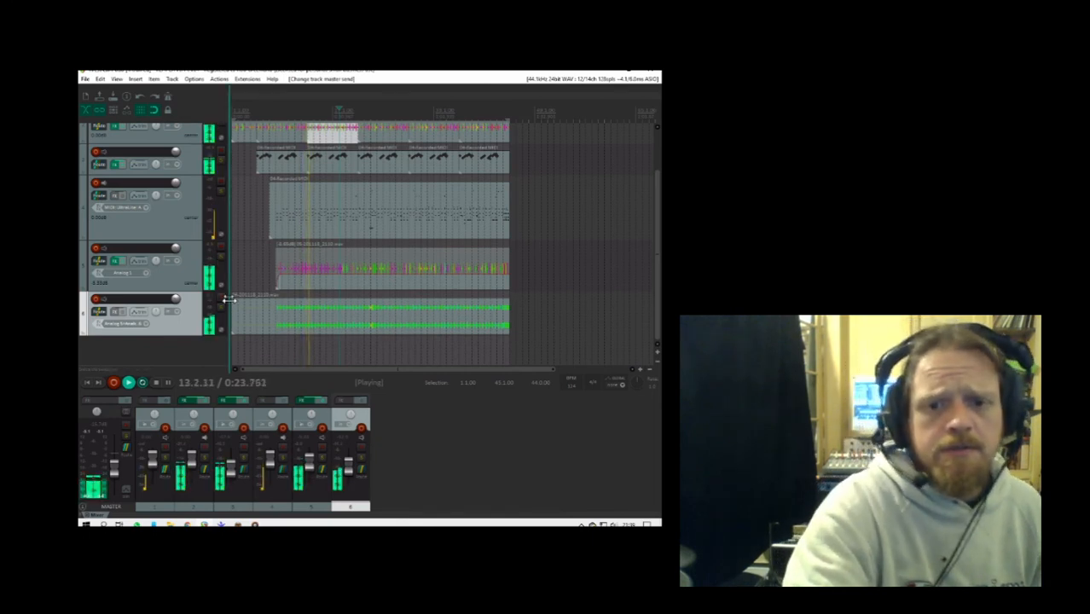
- Trim the start of track 6's audio item to align with the MIDI item on track 4, and check track 5's routing
{"action": "left_click_drag", "start_coordinate": [238, 317], "coordinate": [270, 315]}
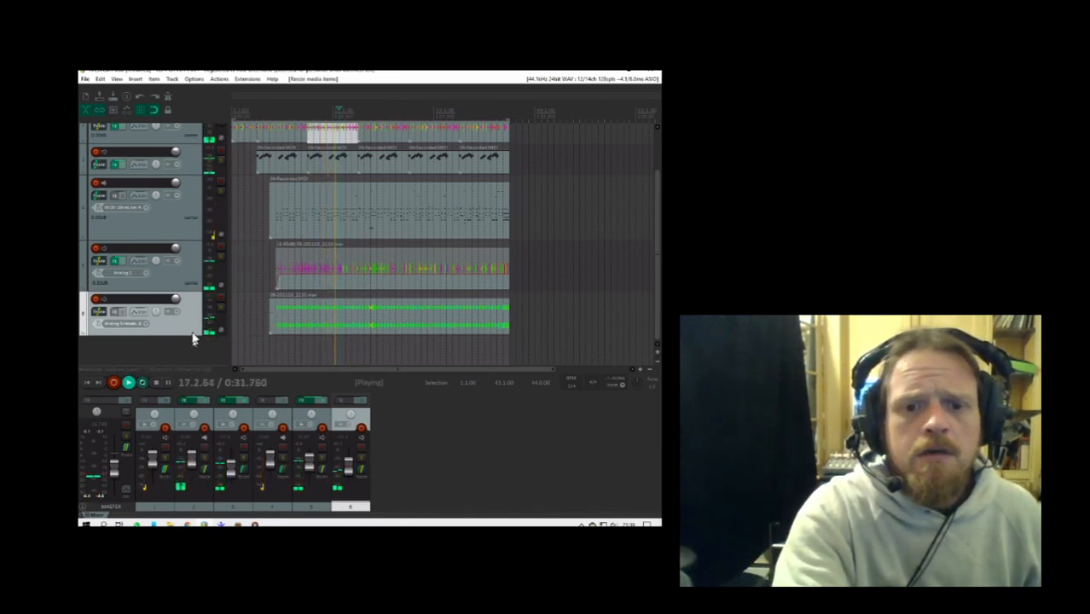
{"action": "left_click", "coordinate": [167, 288]}
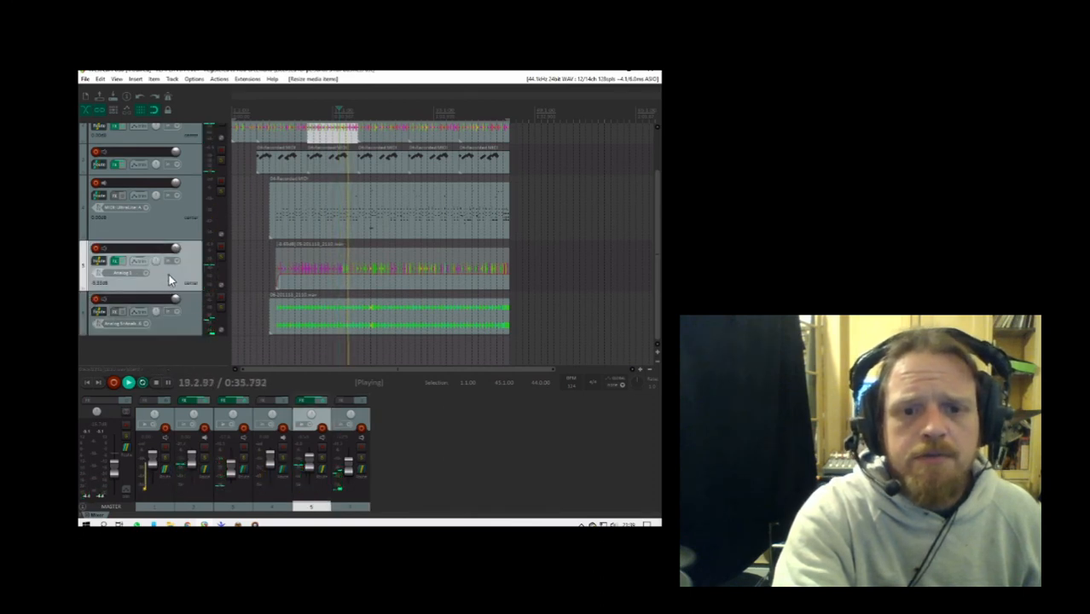
{"action": "left_click", "coordinate": [100, 264]}
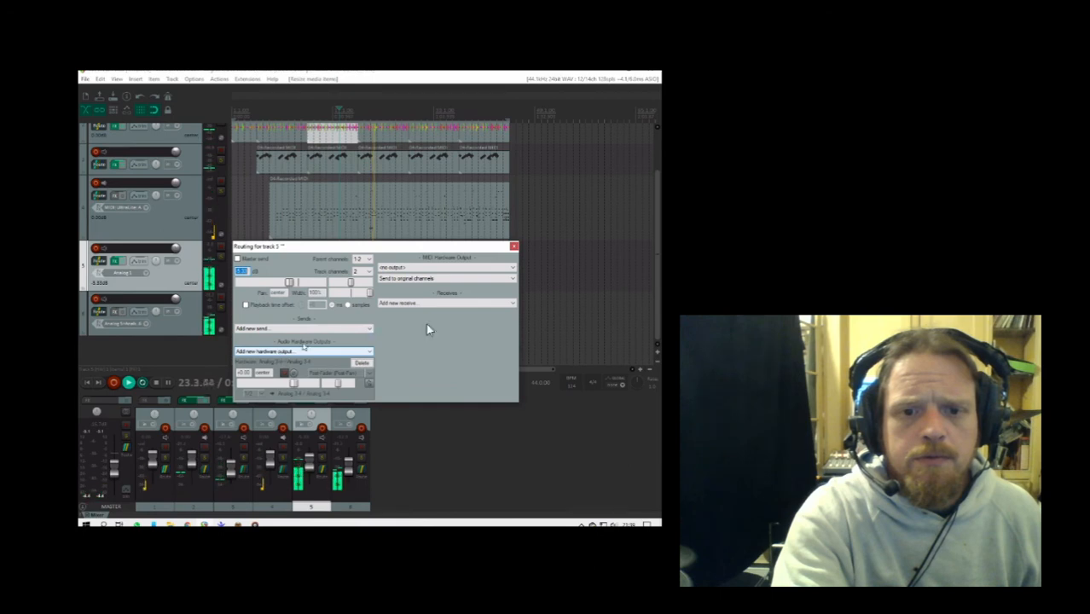
{"action": "left_click", "coordinate": [513, 248]}
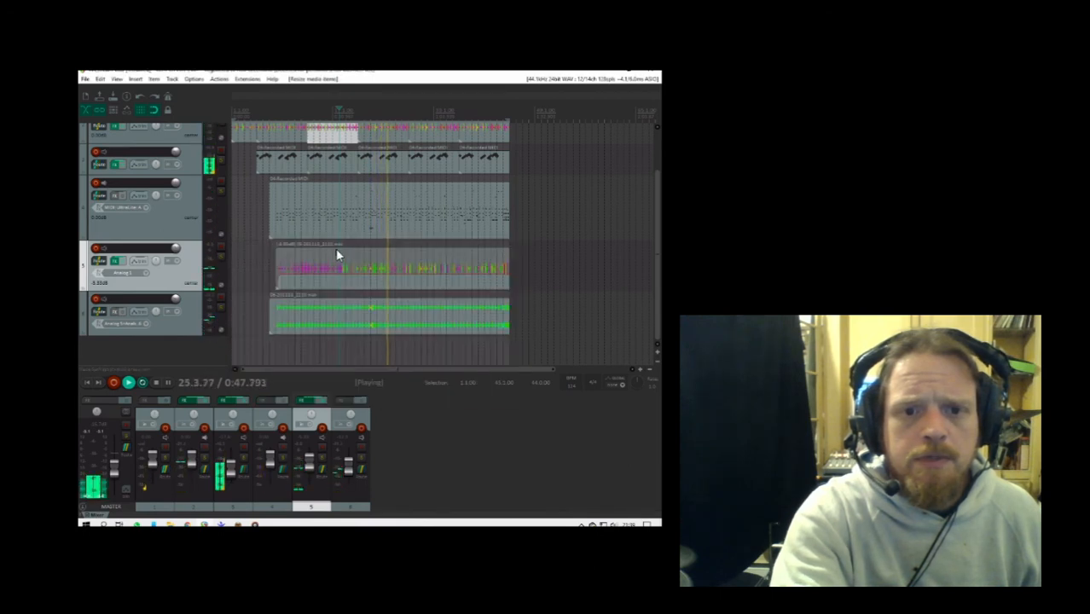
- Route track 4 to the Analog 1-2 hardware output, disable its master send and close the routing window
{"action": "left_click", "coordinate": [101, 196]}
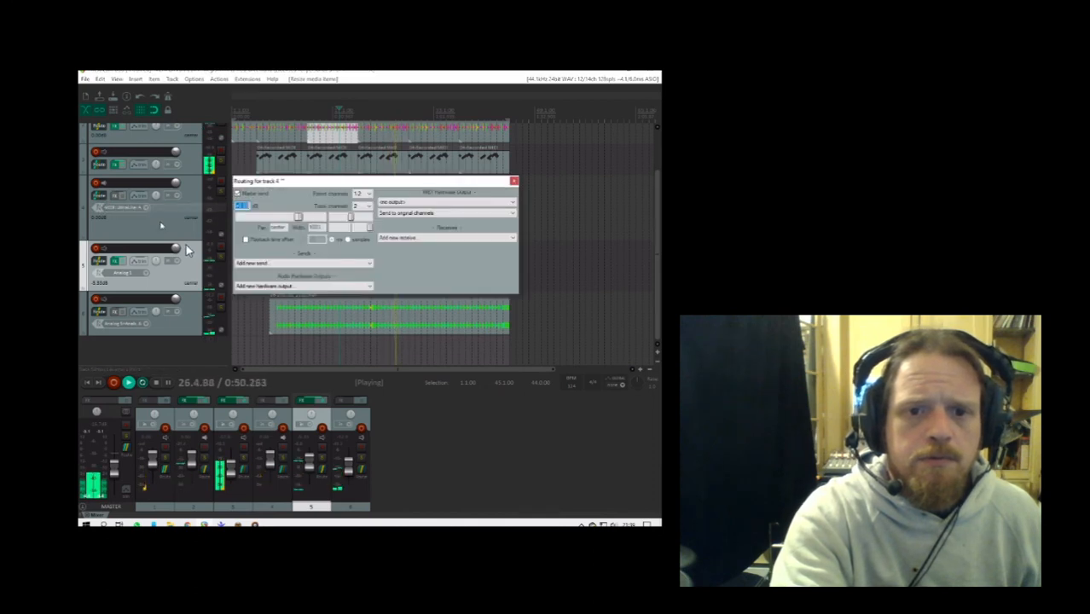
{"action": "left_click", "coordinate": [275, 263]}
{"action": "left_click", "coordinate": [273, 255]}
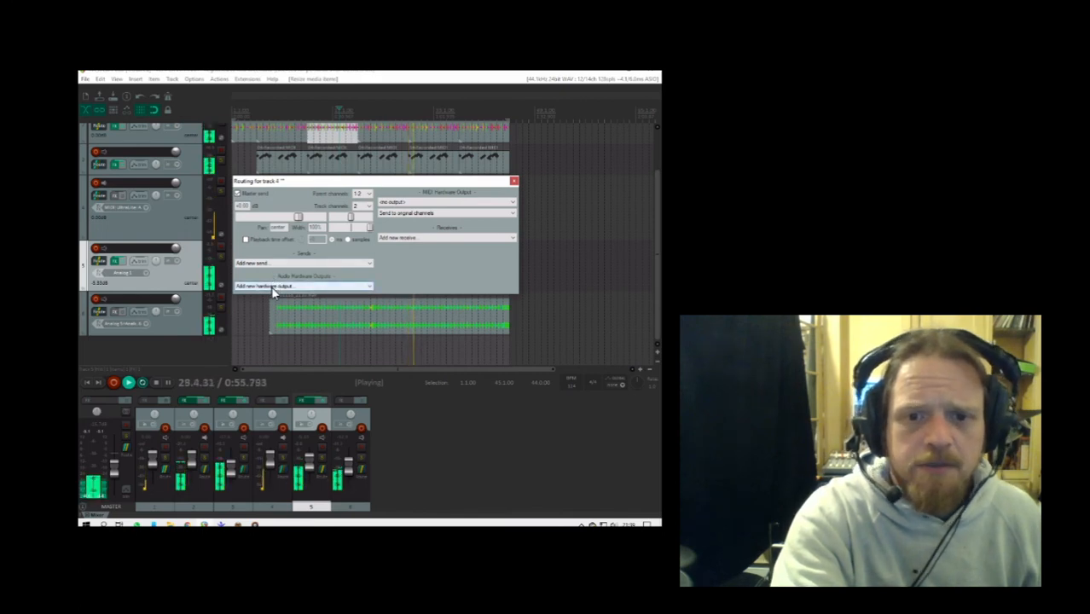
{"action": "left_click", "coordinate": [272, 287]}
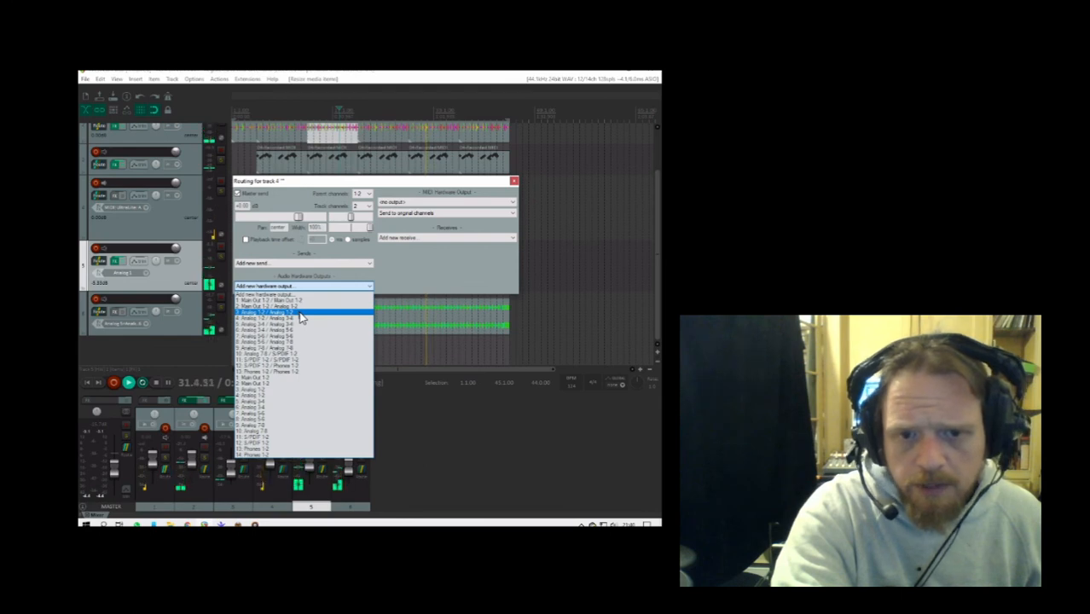
{"action": "left_click", "coordinate": [300, 313]}
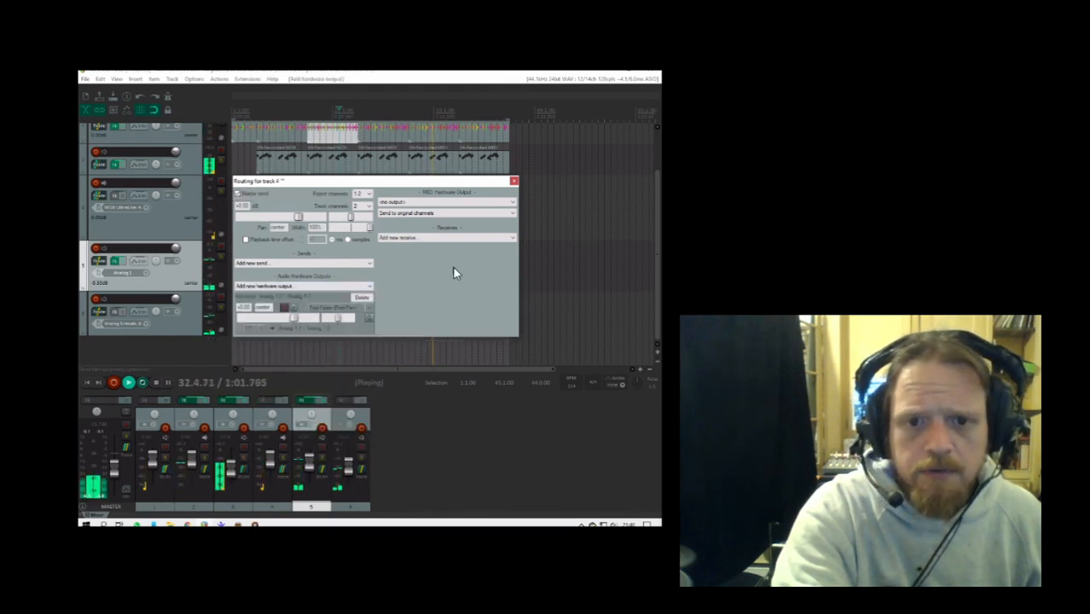
{"action": "left_click", "coordinate": [238, 194]}
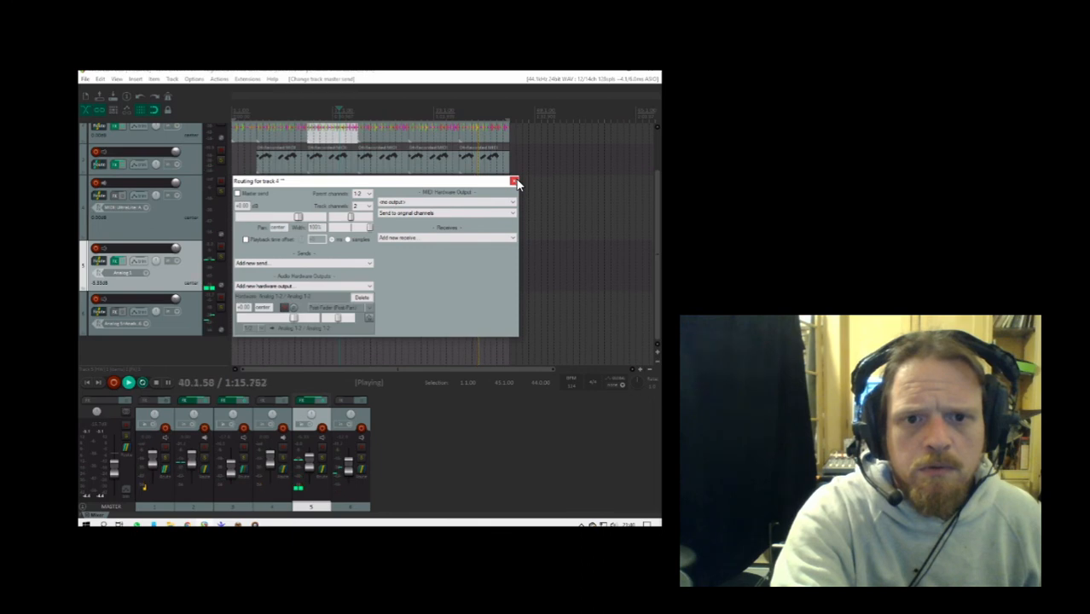
{"action": "left_click", "coordinate": [514, 181]}
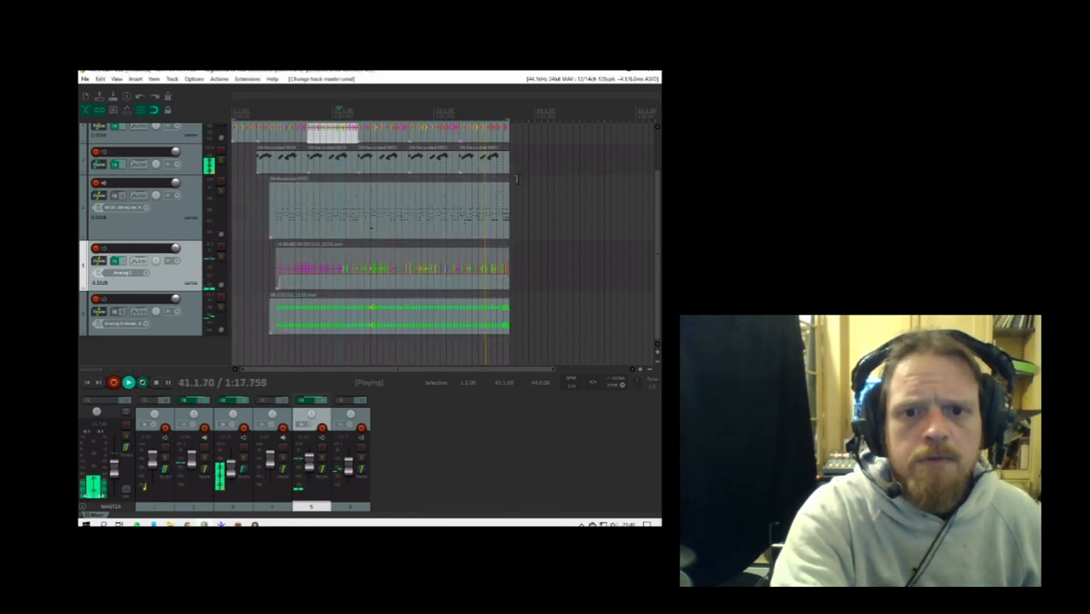
- Route track 3 to the Analog 1-2 hardware output, disable its master send and close the routing window
{"action": "left_click", "coordinate": [162, 214]}
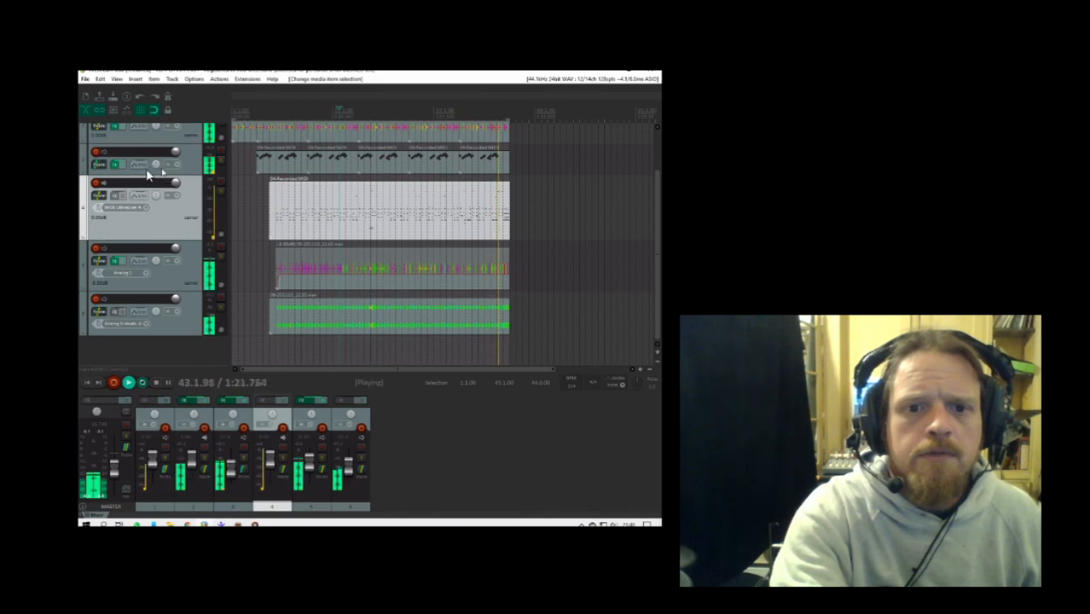
{"action": "left_click", "coordinate": [100, 166]}
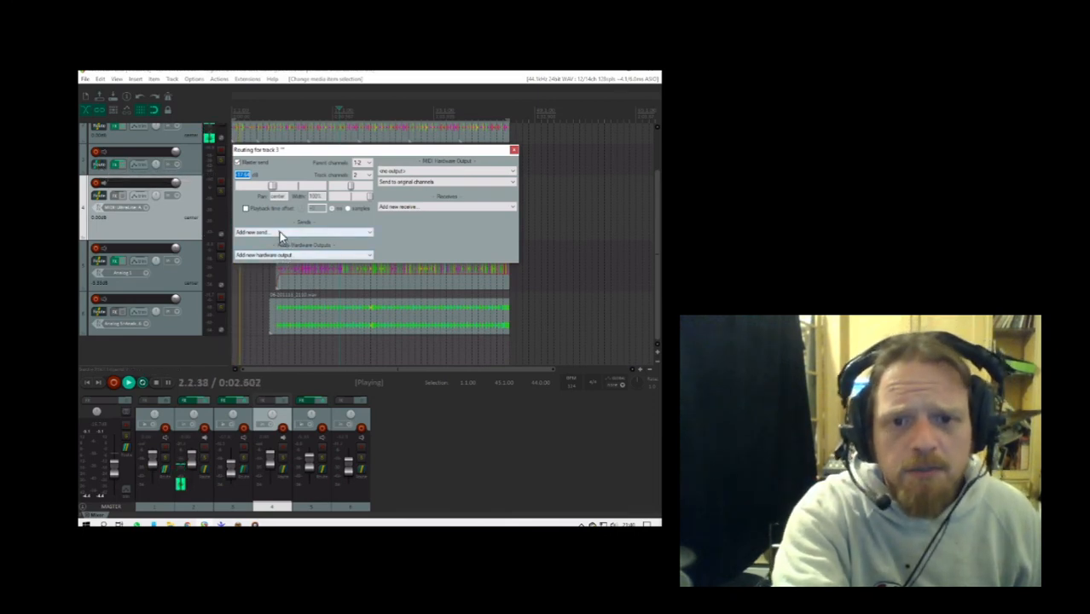
{"action": "left_click", "coordinate": [282, 255]}
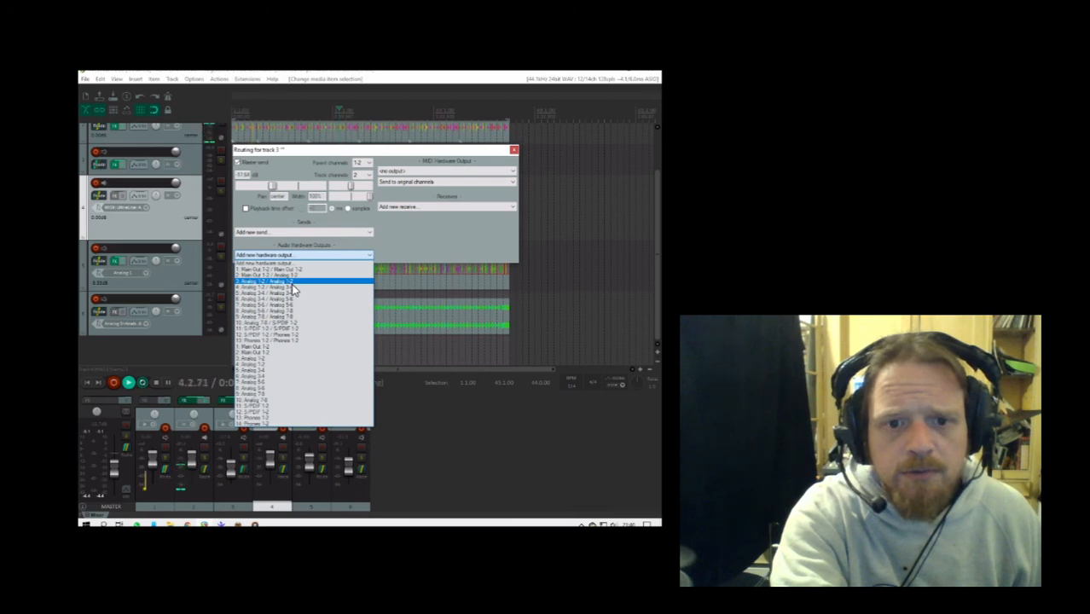
{"action": "left_click", "coordinate": [291, 282]}
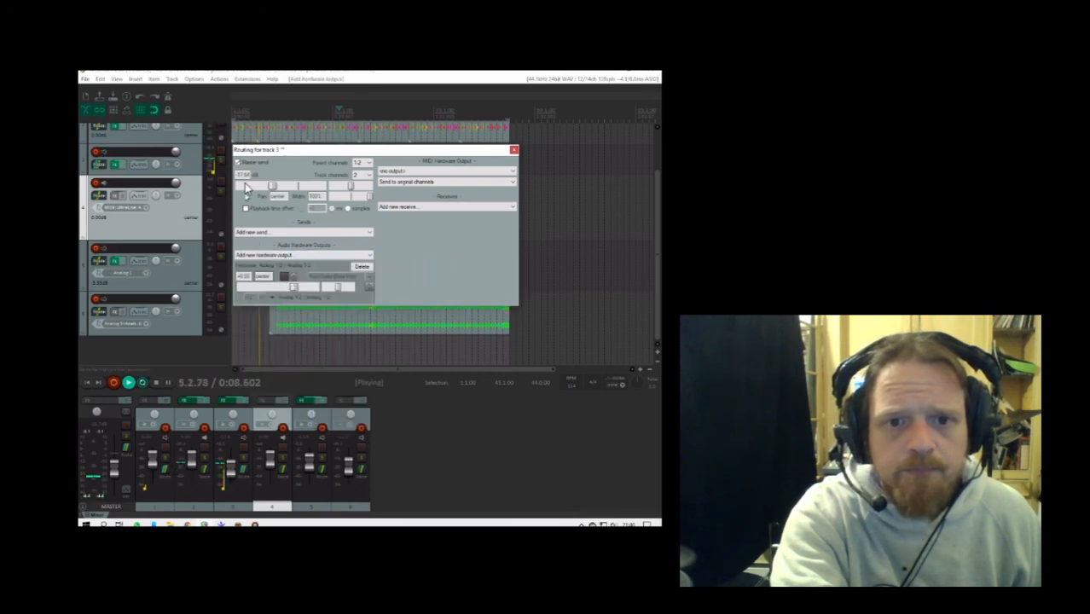
{"action": "left_click", "coordinate": [238, 162]}
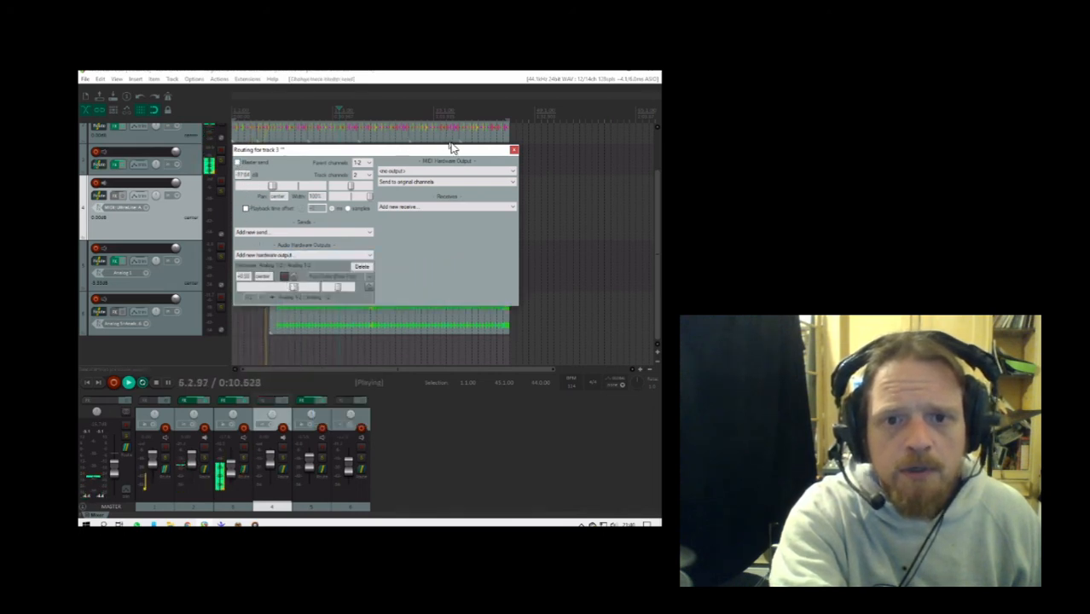
{"action": "left_click", "coordinate": [514, 150]}
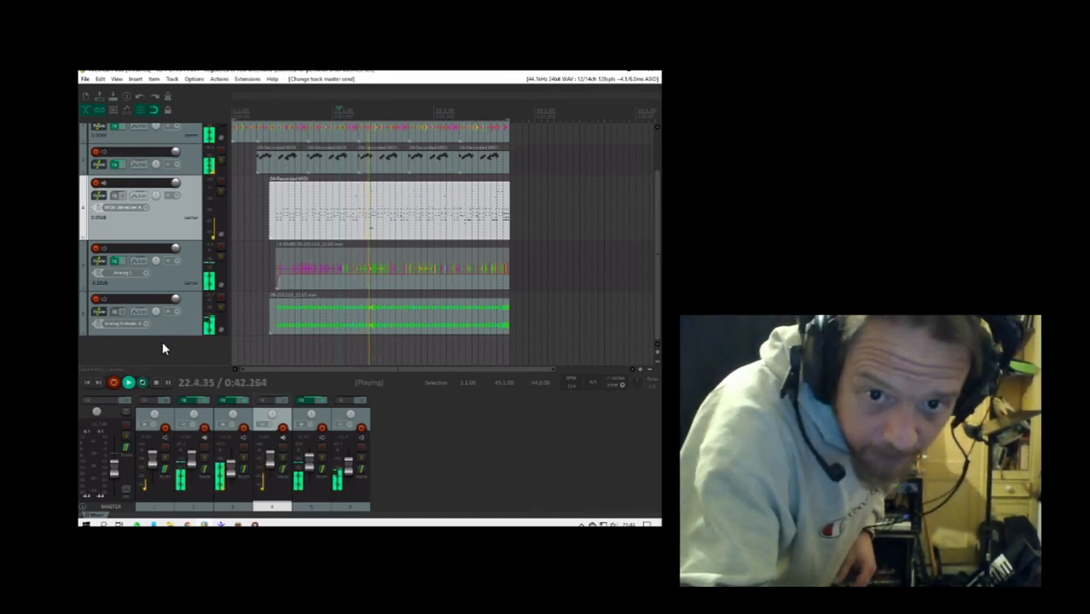
- Stop playback and add a new track below track 6
{"action": "left_click", "coordinate": [135, 349]}
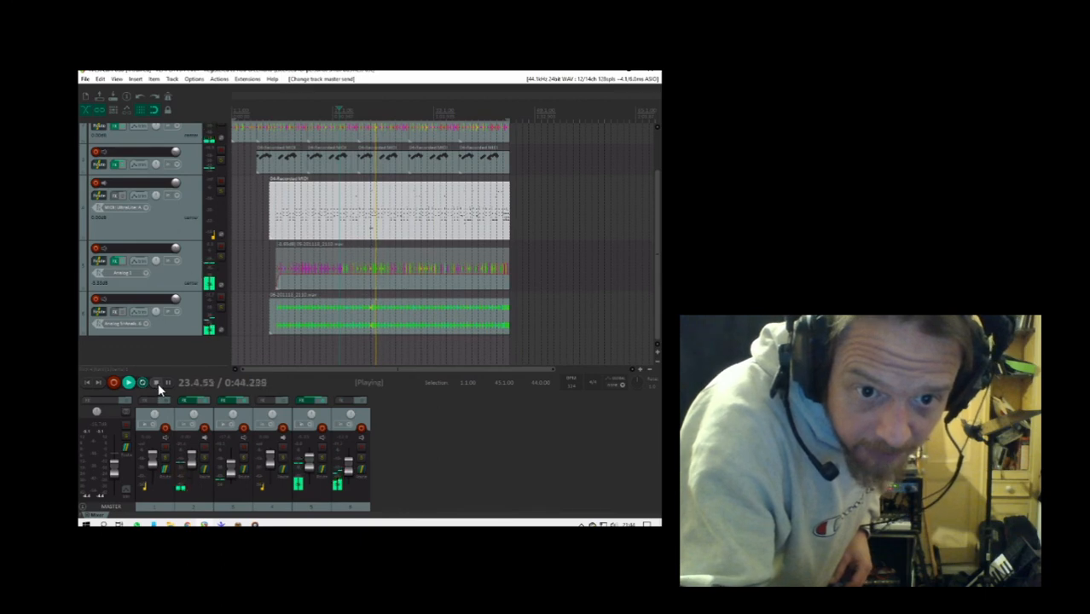
{"action": "left_click", "coordinate": [157, 382]}
{"action": "double_click", "coordinate": [148, 346]}
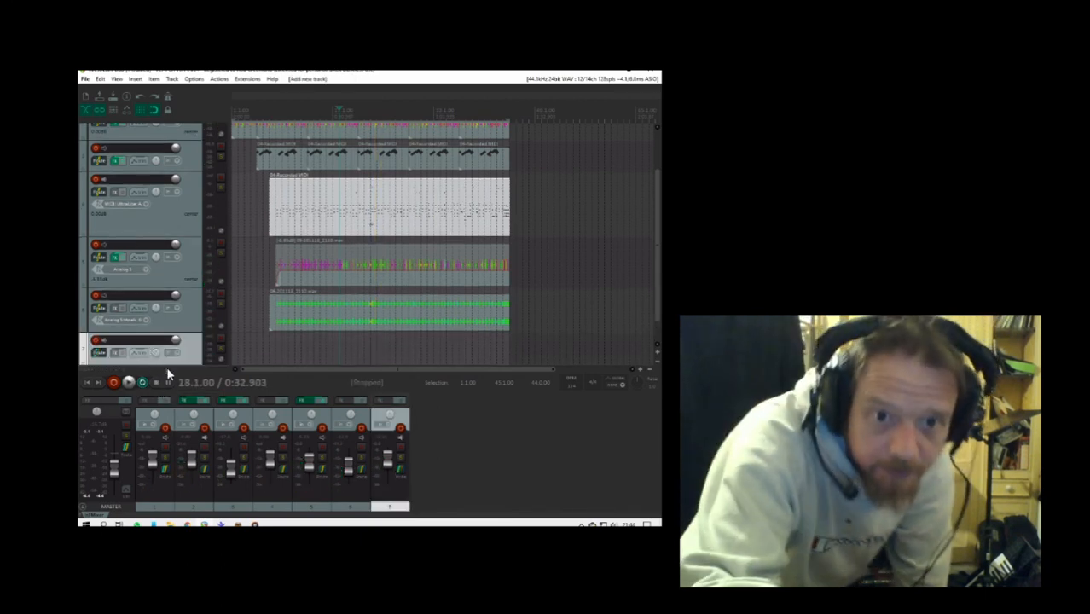
{"action": "scroll", "coordinate": [166, 365], "scroll_direction": "down", "scroll_amount": 5}
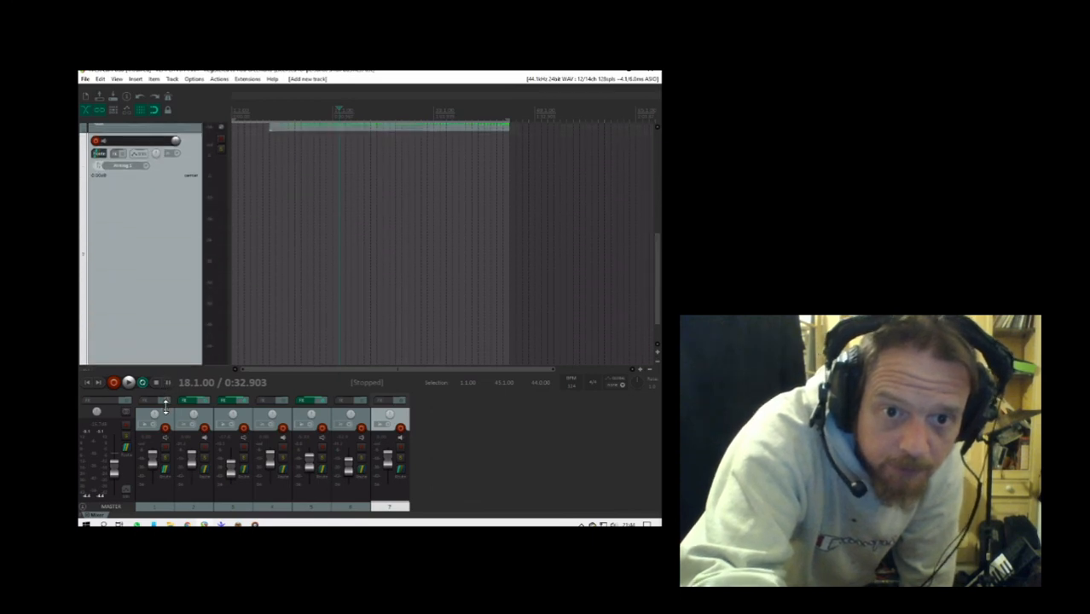
{"action": "scroll", "coordinate": [164, 311], "scroll_direction": "down", "scroll_amount": 1}
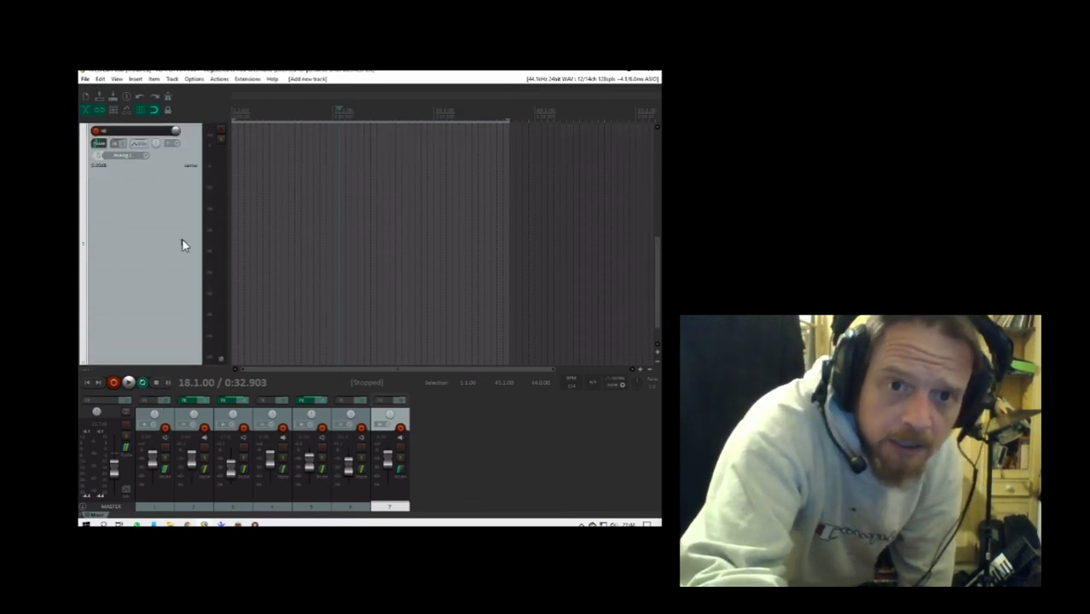
- Set the record input of track 7 to the stereo pair Analog 3 / Analog 4
{"action": "left_click", "coordinate": [125, 159]}
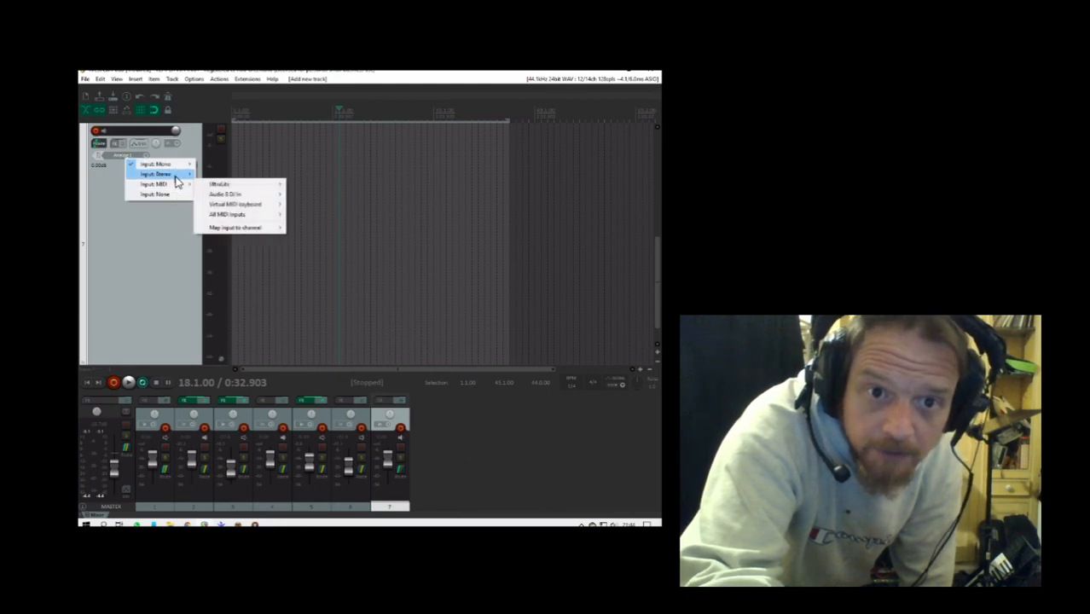
{"action": "mouse_move", "coordinate": [175, 175]}
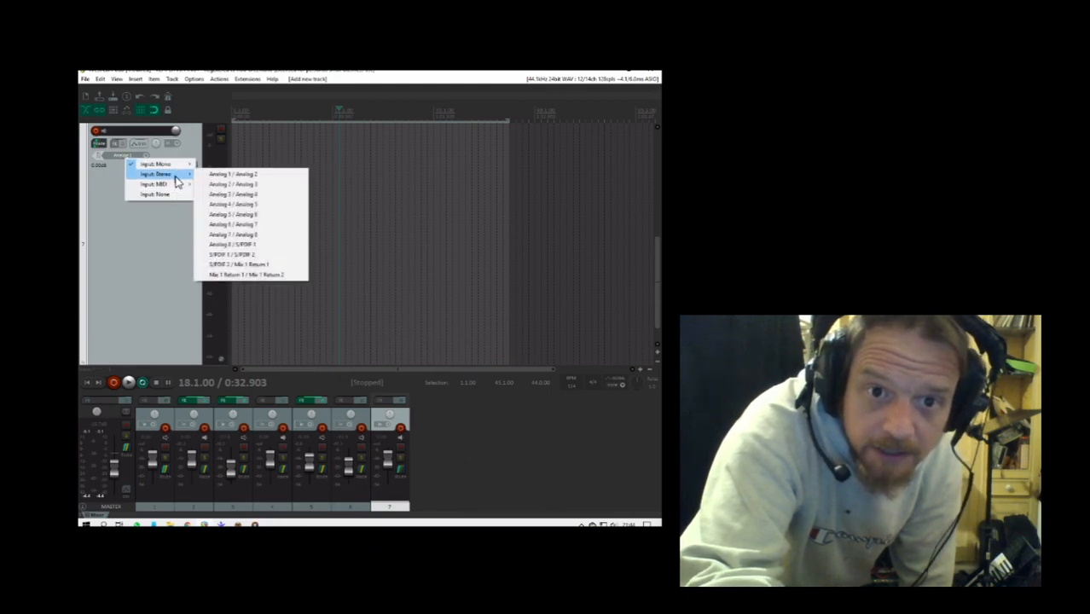
{"action": "left_click", "coordinate": [242, 197]}
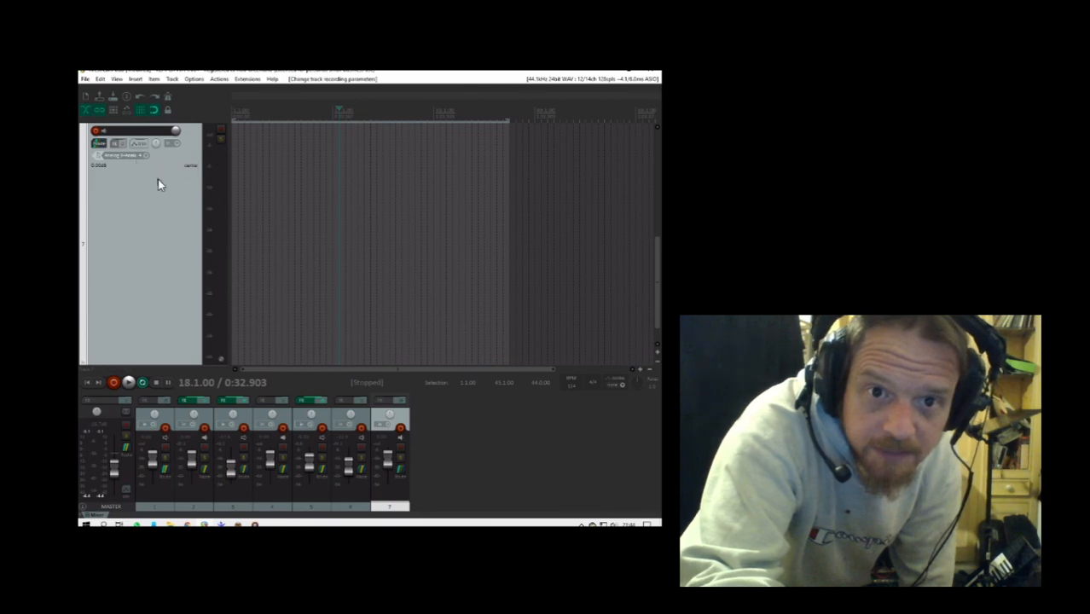
- Record a full pass on track 7 from the project start, arming it for the take and disarming it when done
{"action": "left_click", "coordinate": [86, 383]}
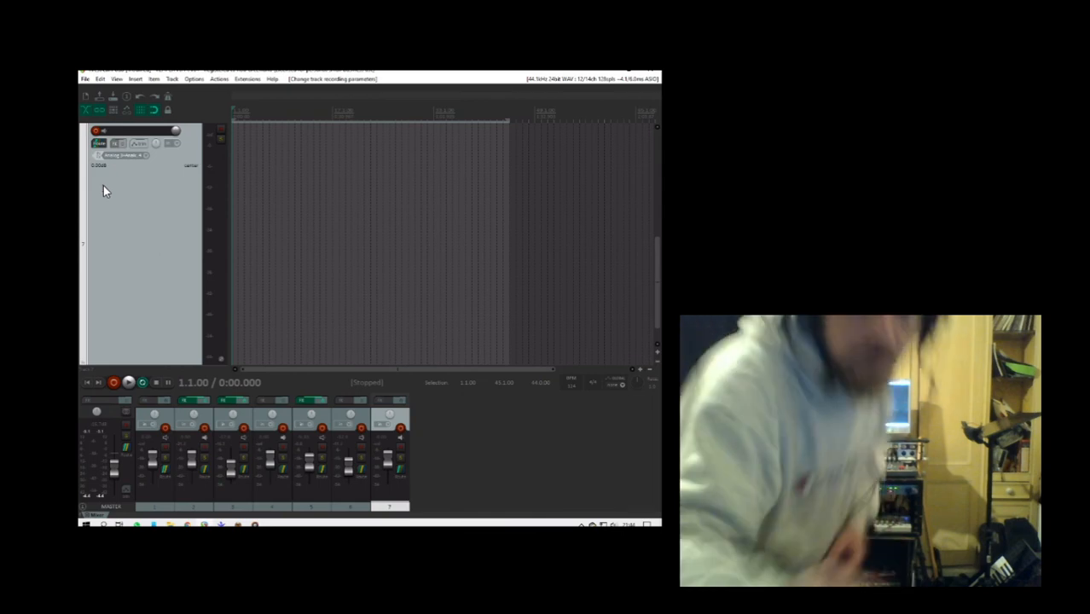
{"action": "left_click", "coordinate": [97, 130]}
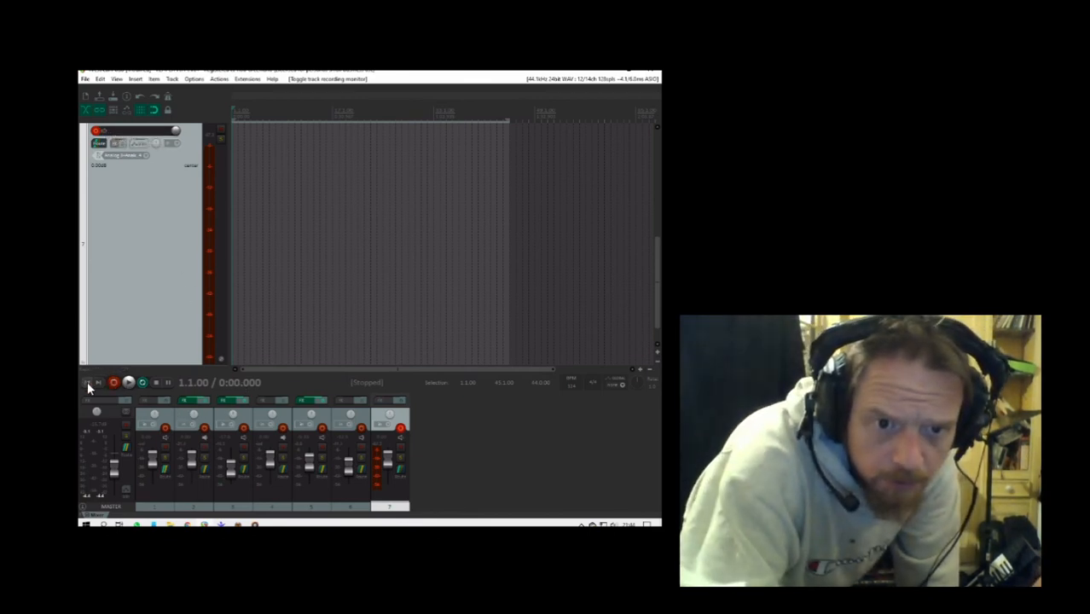
{"action": "left_click", "coordinate": [114, 383]}
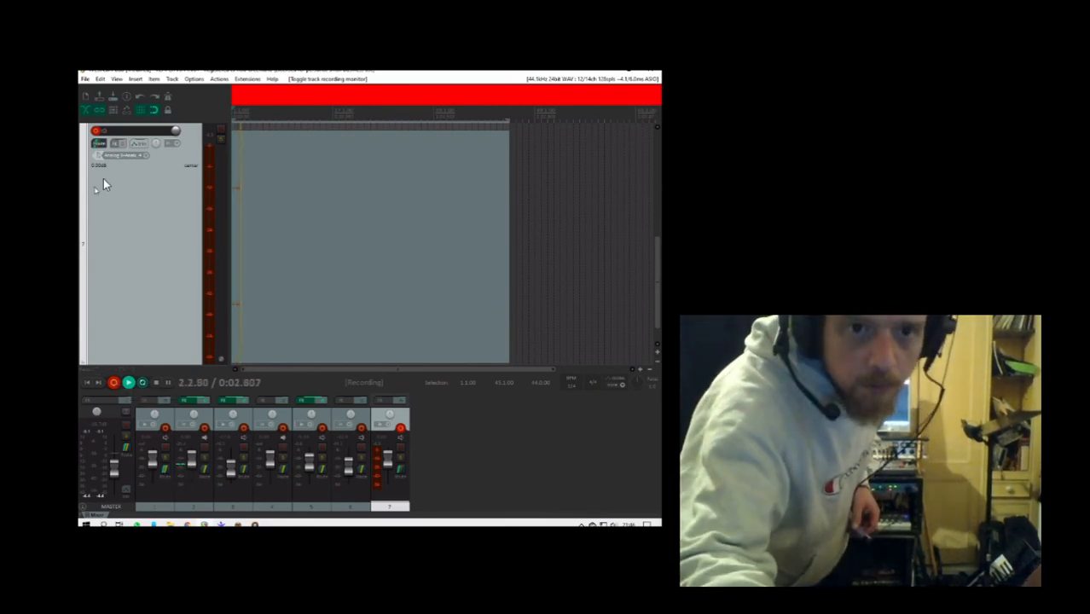
{"action": "left_click", "coordinate": [96, 132]}
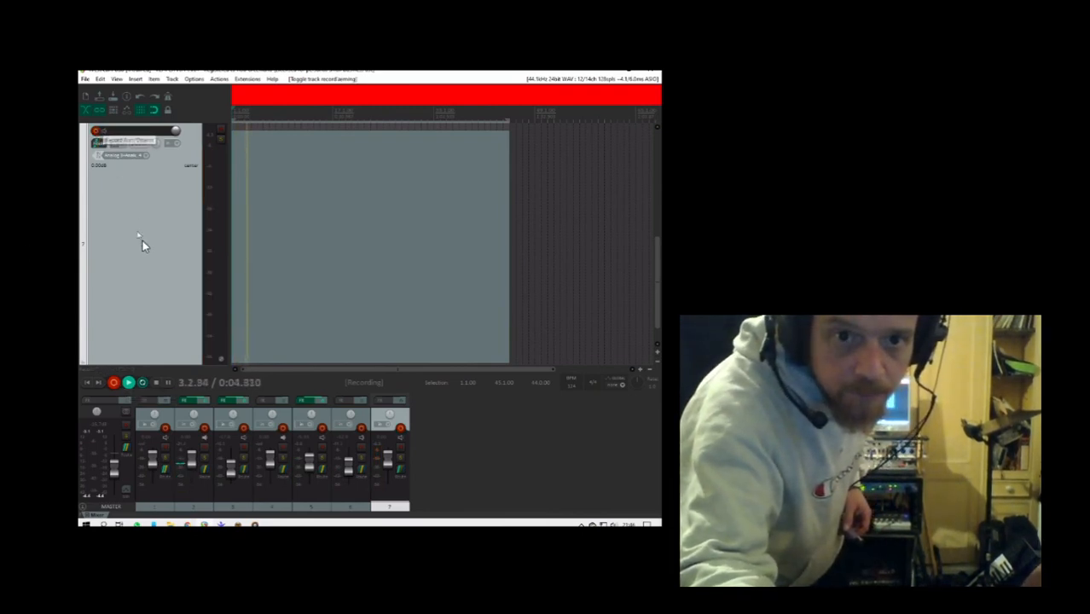
{"action": "left_click", "coordinate": [114, 390]}
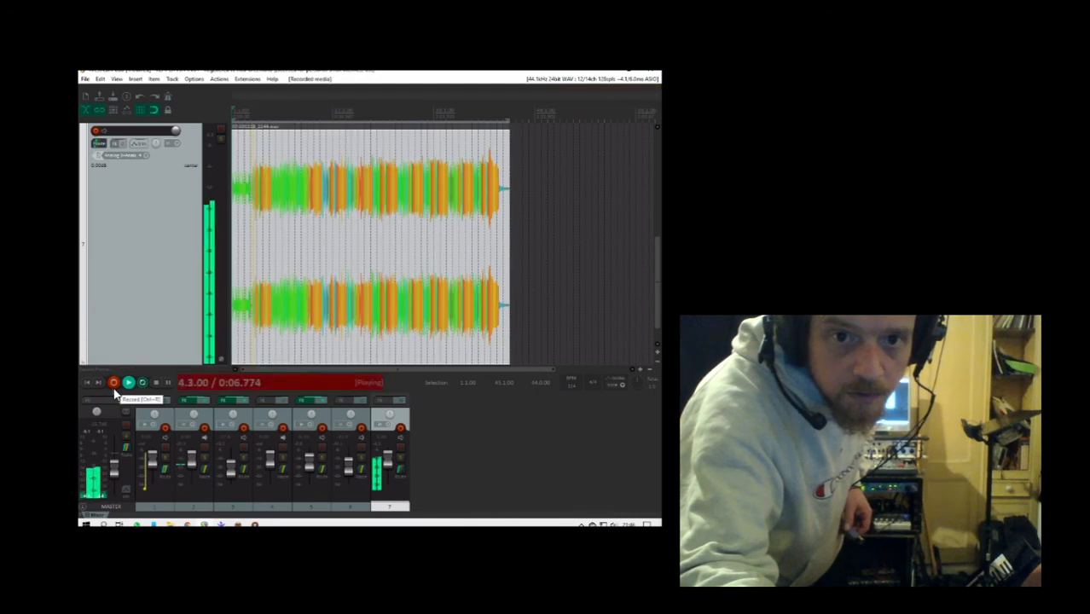
- Audition track 7 in solo, raise the master volume, and unsolo the track
{"action": "left_click", "coordinate": [219, 138]}
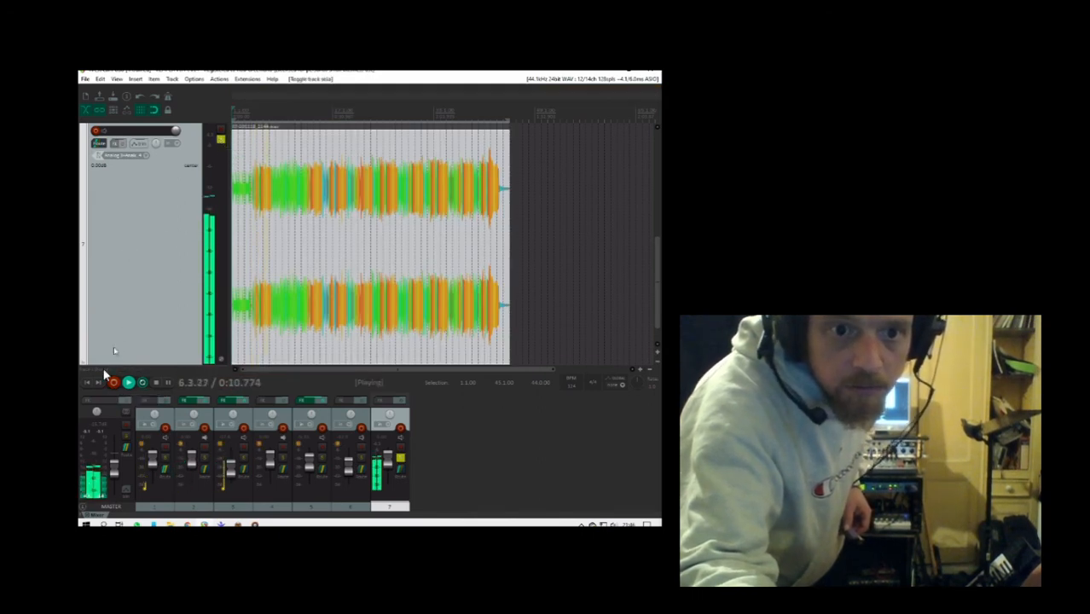
{"action": "left_click_drag", "start_coordinate": [114, 468], "coordinate": [114, 452]}
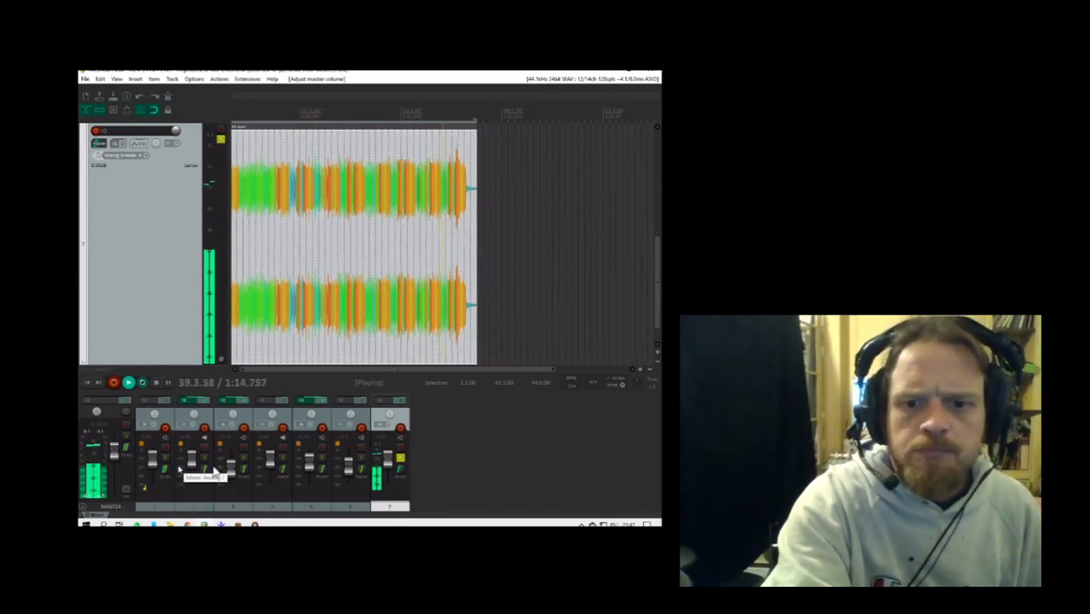
{"action": "left_click", "coordinate": [400, 462]}
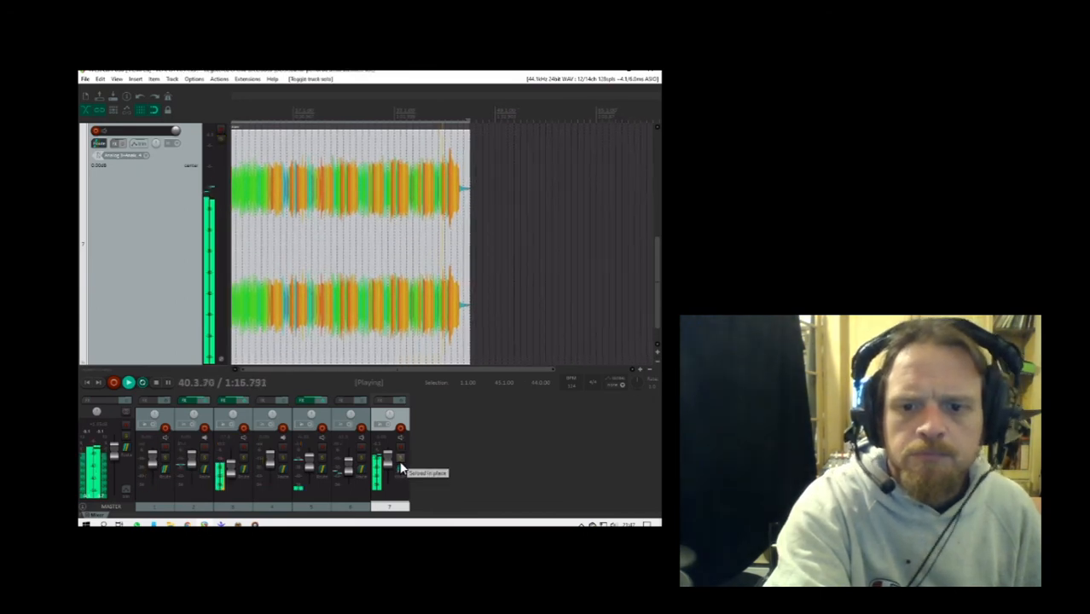
- Lower track 7's volume in the mix and stop playback
{"action": "left_click_drag", "start_coordinate": [387, 463], "coordinate": [387, 468]}
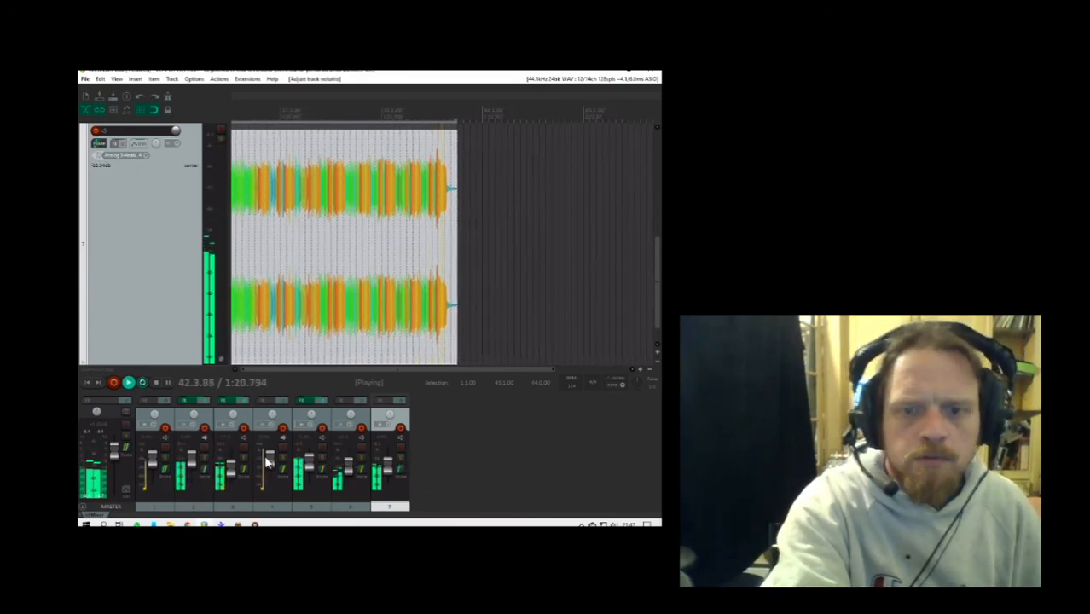
{"action": "left_click", "coordinate": [156, 384]}
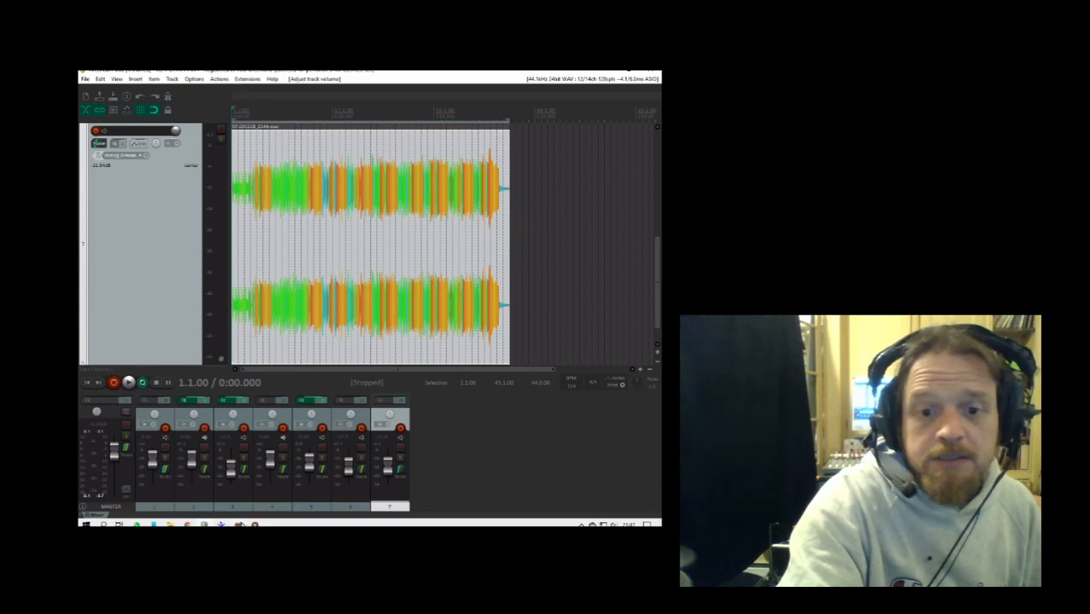
- Switch to the MOTU CueMix mixer and mute the Analog 2 input channel
{"action": "left_click", "coordinate": [244, 522]}
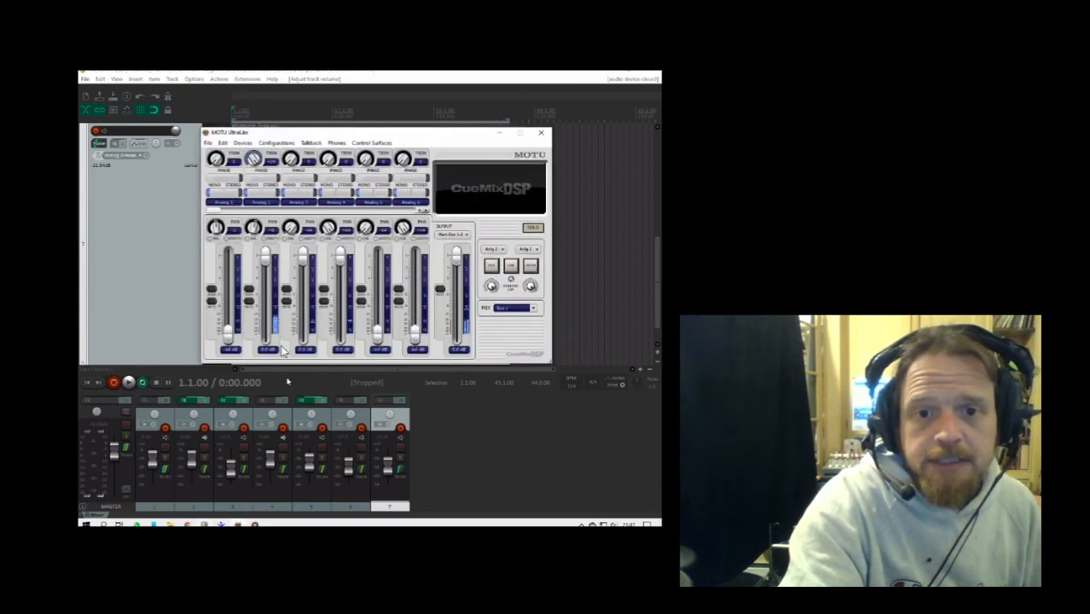
{"action": "left_click", "coordinate": [251, 302]}
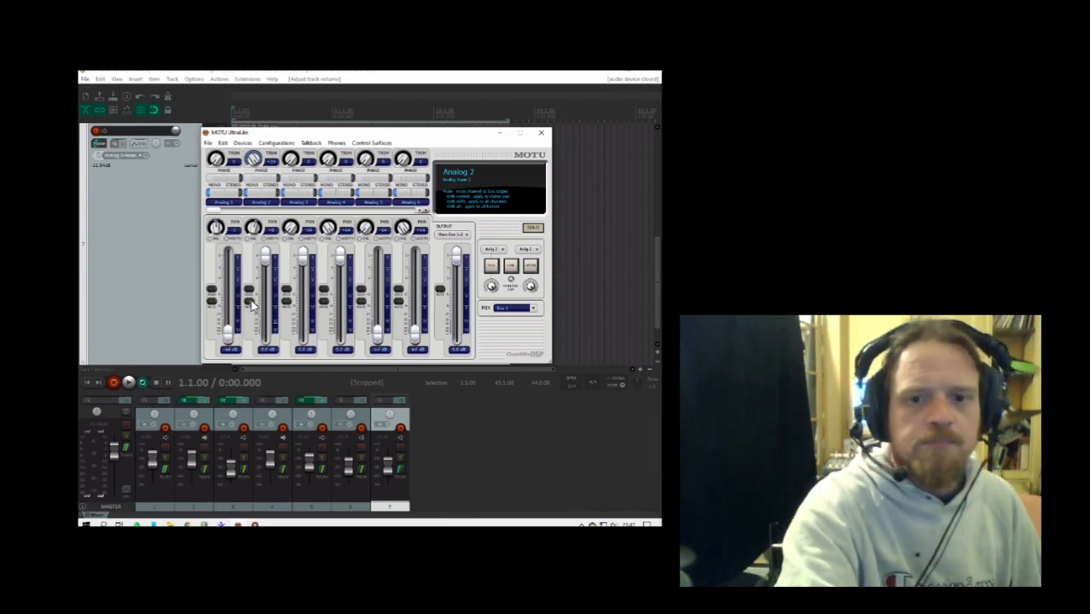
- Unmute the Analog 2 input channel in the MOTU mixer and close it to return to the REAPER project
{"action": "left_click", "coordinate": [251, 303]}
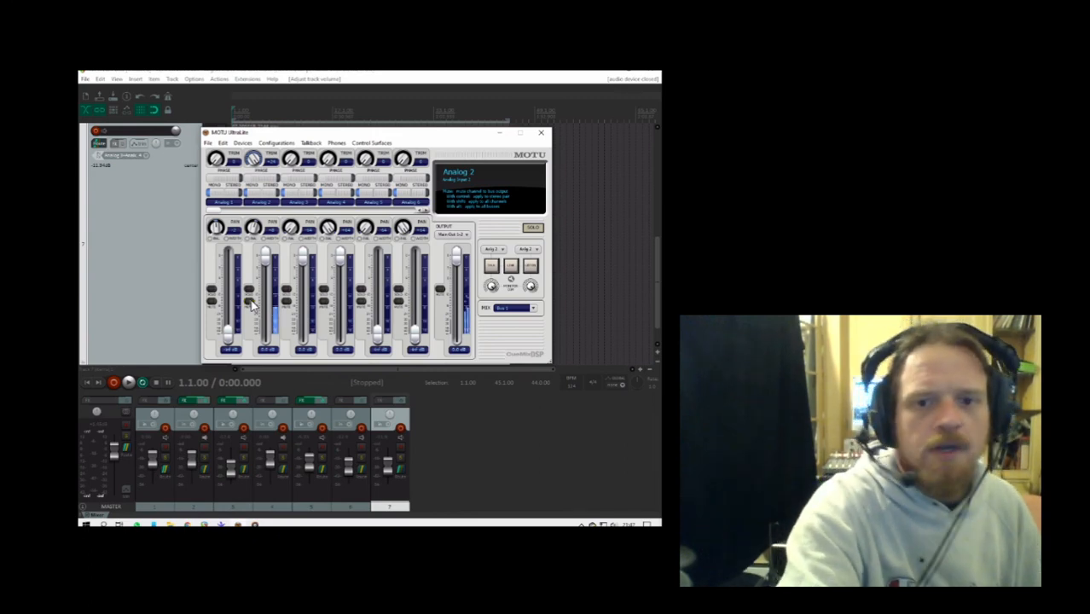
{"action": "left_click", "coordinate": [541, 134]}
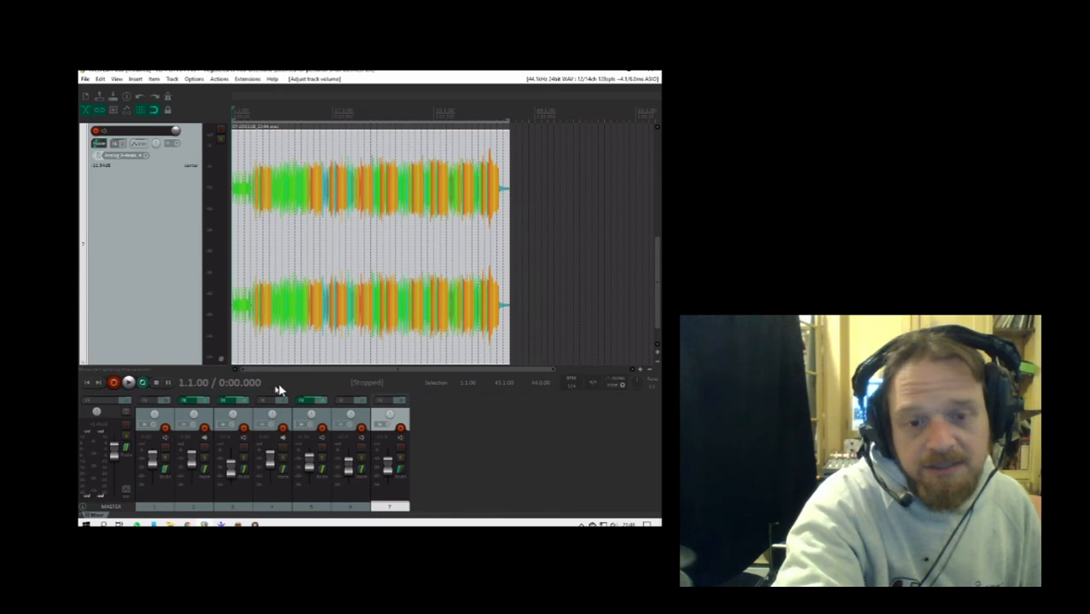
- Solo track 5, play it from partway through the song, and raise its volume slightly
{"action": "left_click", "coordinate": [322, 460]}
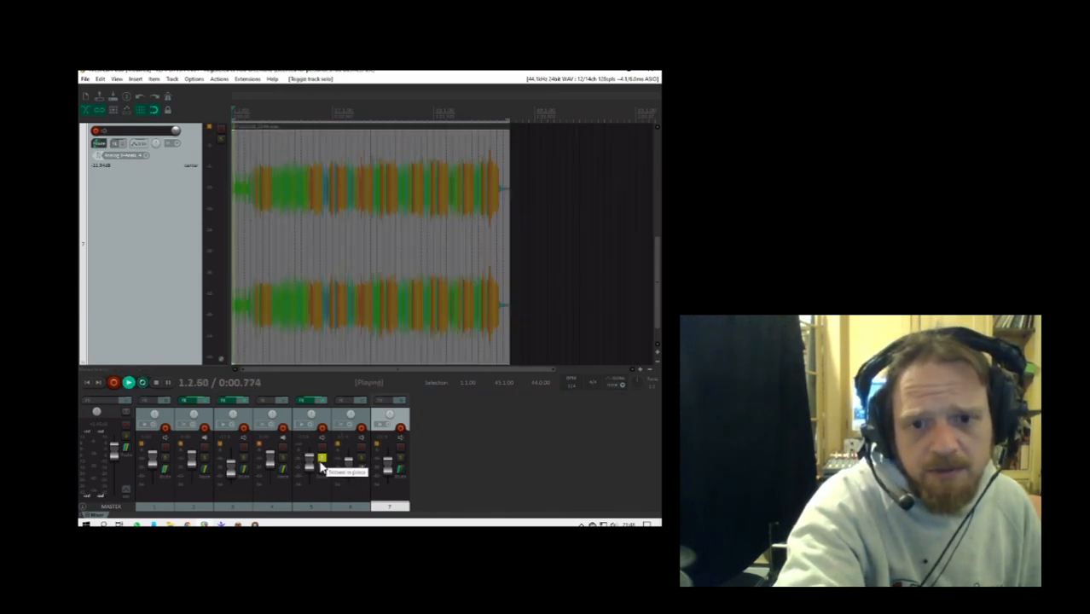
{"action": "left_click", "coordinate": [305, 126]}
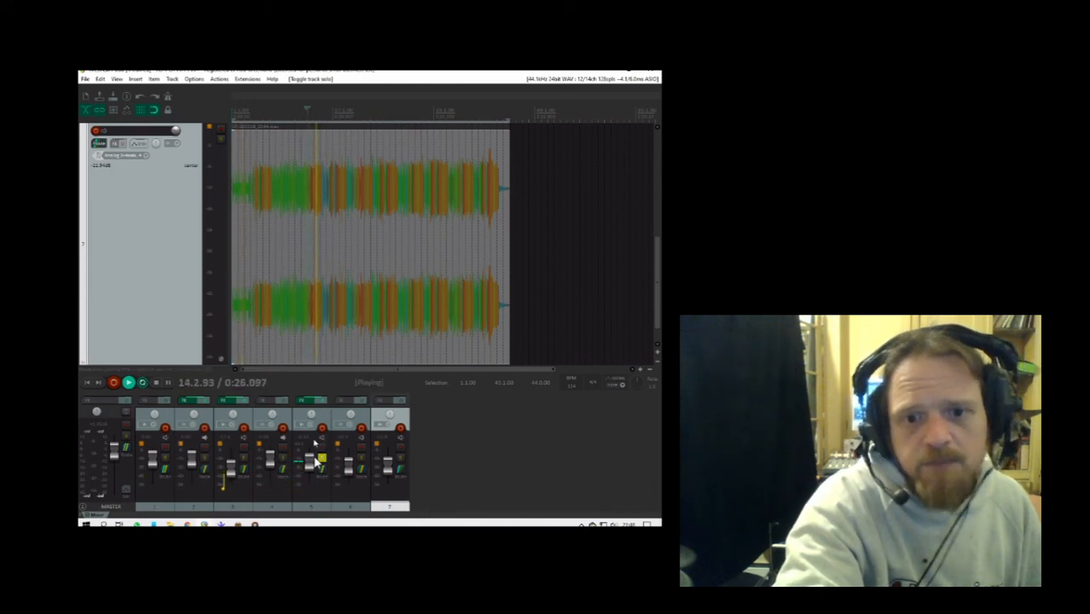
{"action": "left_click_drag", "start_coordinate": [309, 464], "coordinate": [310, 458]}
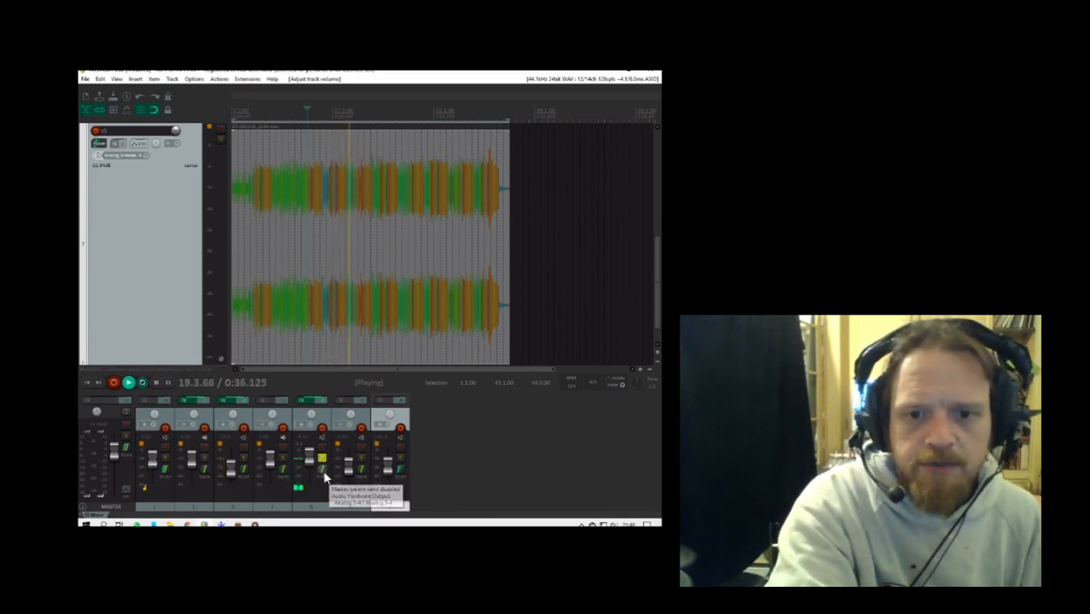
- Try enabling track 5's master send in its routing, then disable it again and close the routing
{"action": "left_click", "coordinate": [325, 480]}
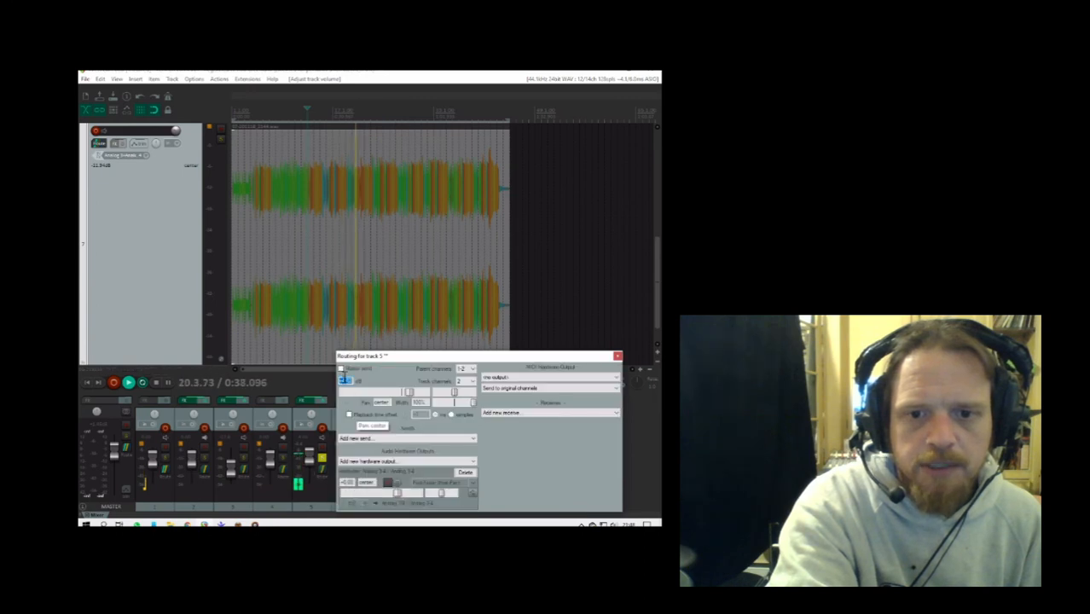
{"action": "left_click", "coordinate": [341, 369]}
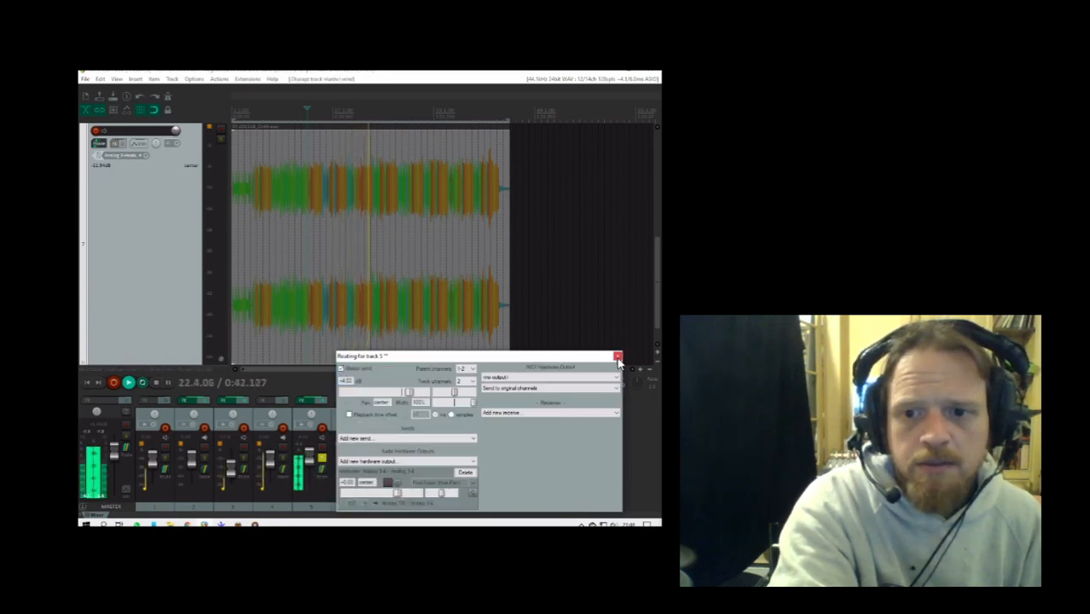
{"action": "left_click", "coordinate": [341, 369]}
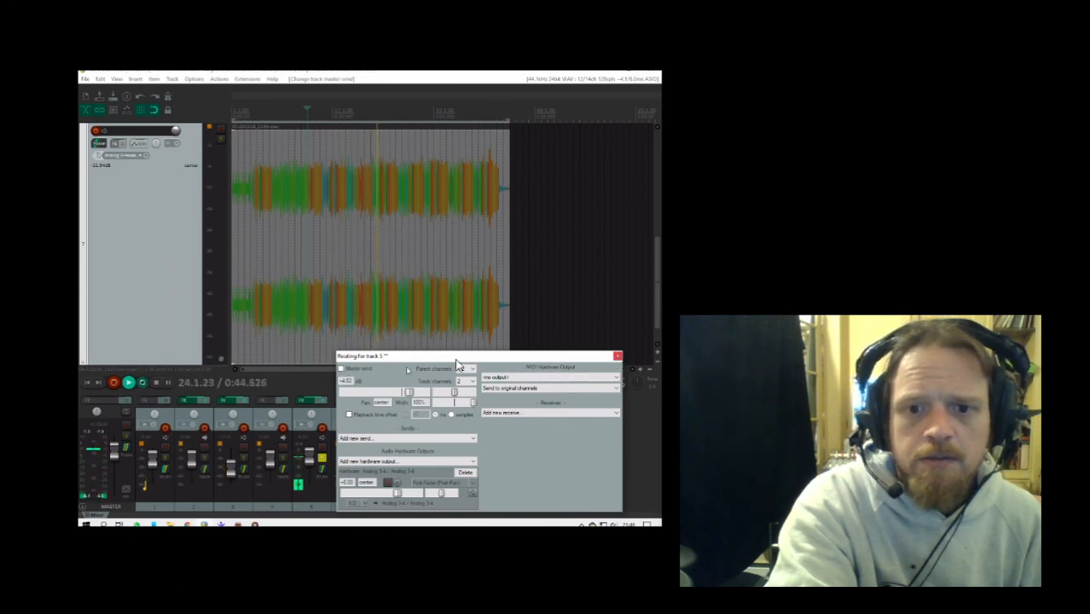
{"action": "left_click", "coordinate": [618, 356]}
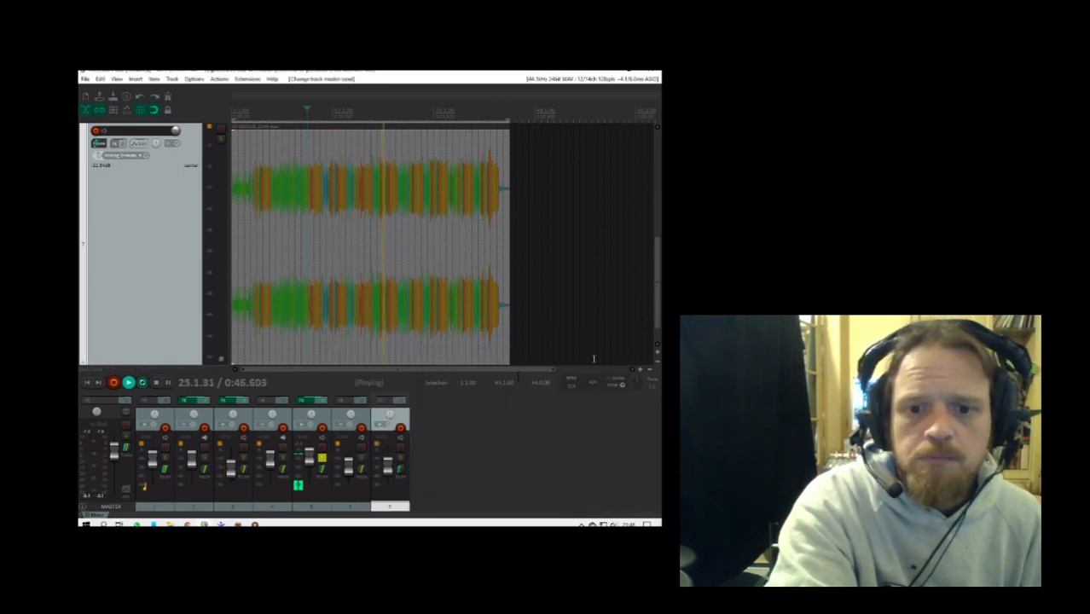
- Unsolo track 5, solo track 3, and check the ReaSynth settings in track 3's effects chain
{"action": "left_click", "coordinate": [322, 462]}
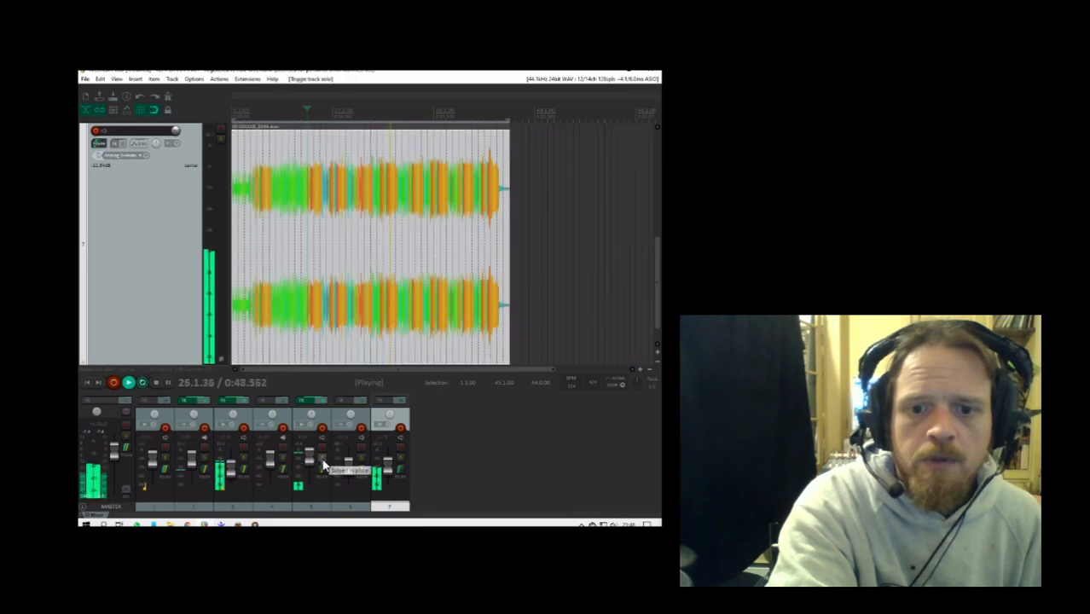
{"action": "left_click", "coordinate": [245, 459]}
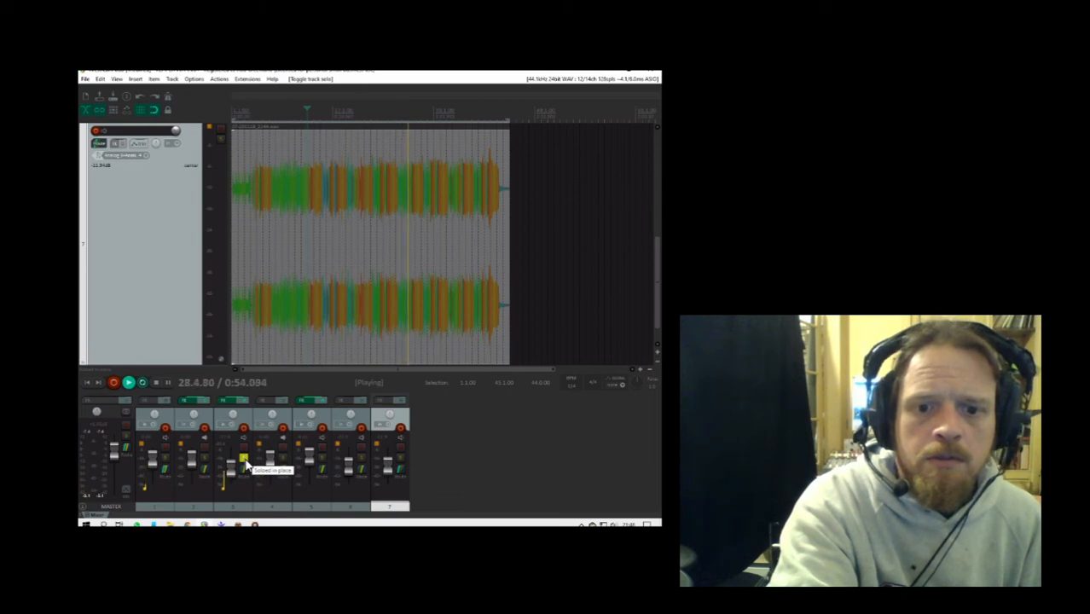
{"action": "left_click", "coordinate": [228, 407]}
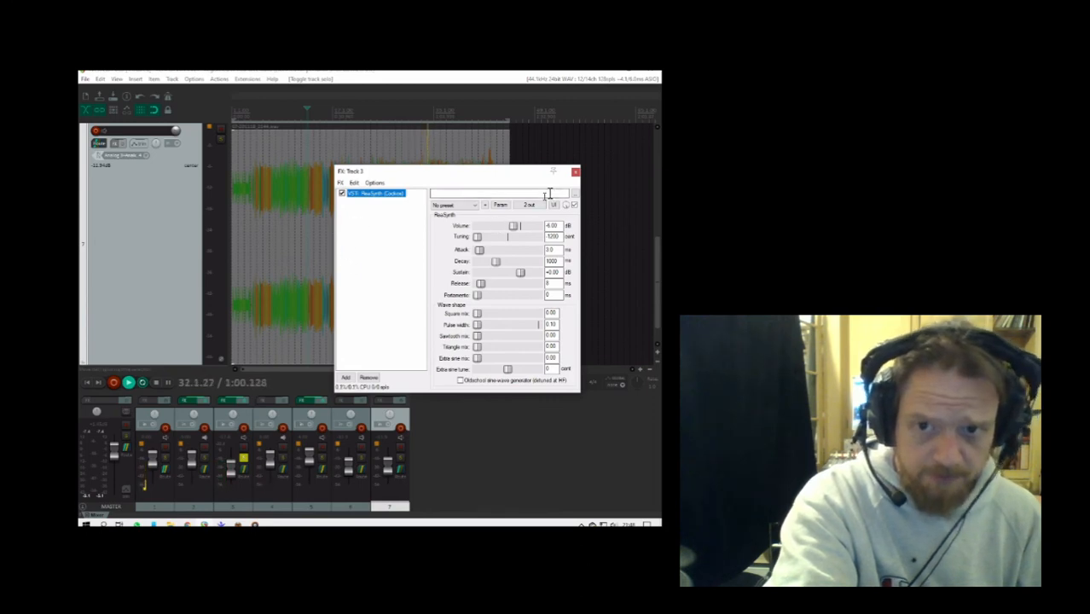
{"action": "left_click", "coordinate": [575, 175]}
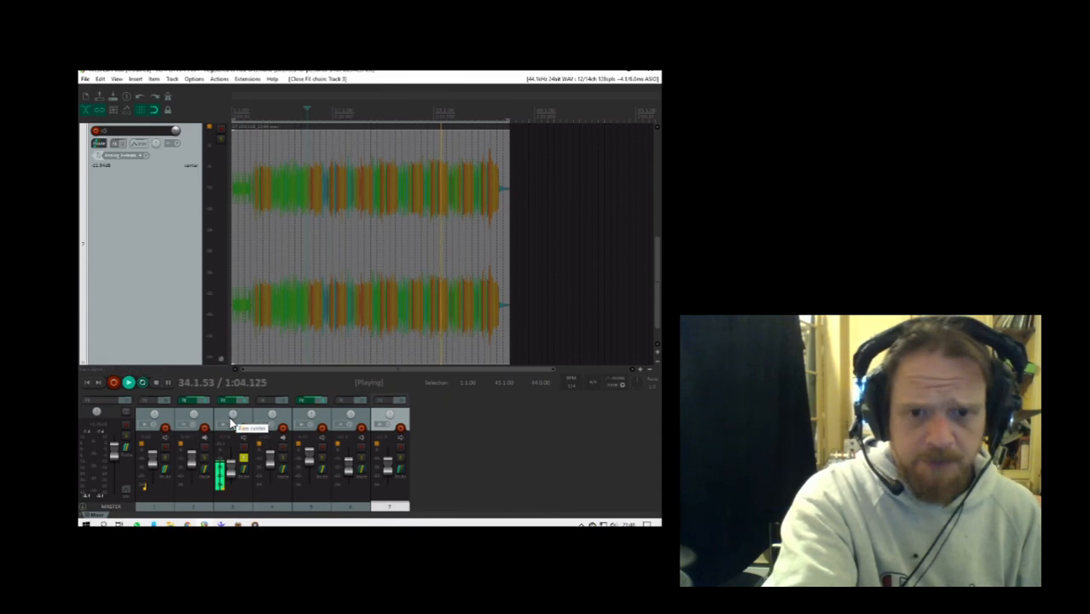
- Enable the master send in track 3's routing and raise the track's volume slightly
{"action": "left_click", "coordinate": [246, 479]}
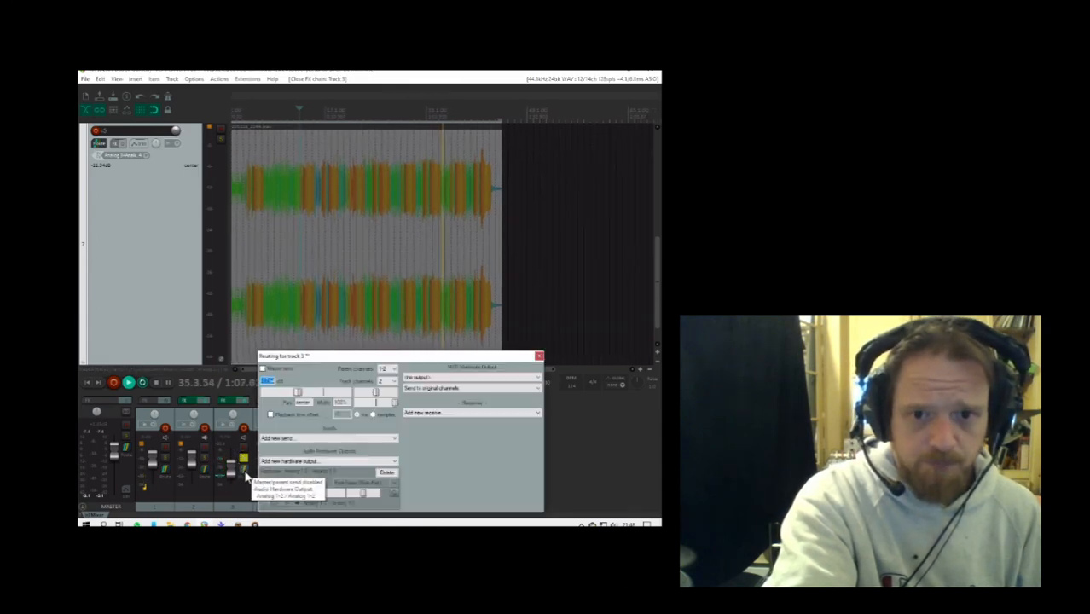
{"action": "left_click", "coordinate": [264, 370]}
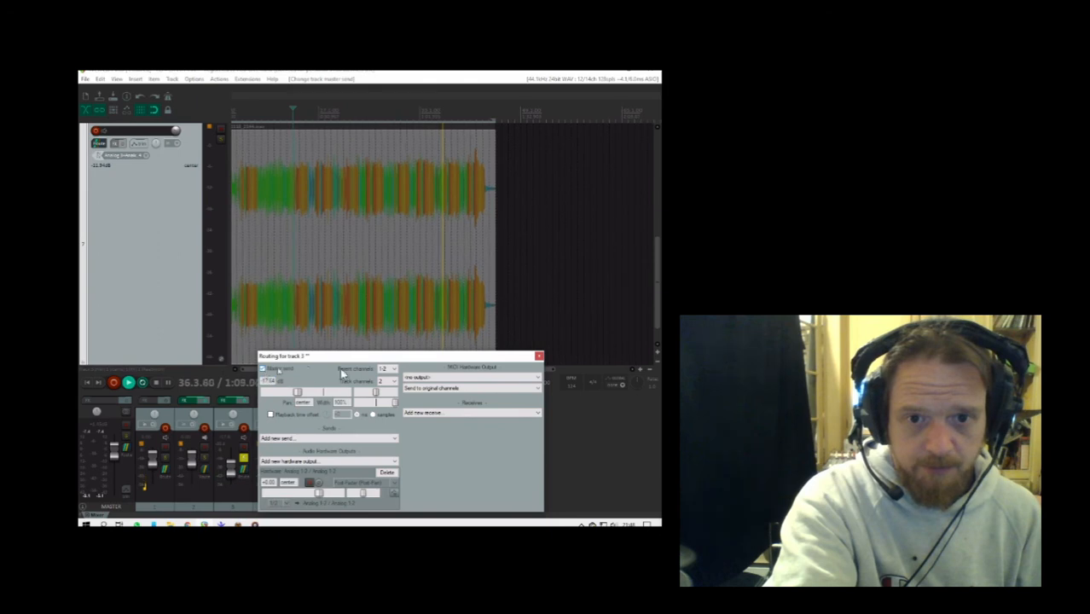
{"action": "left_click", "coordinate": [538, 357]}
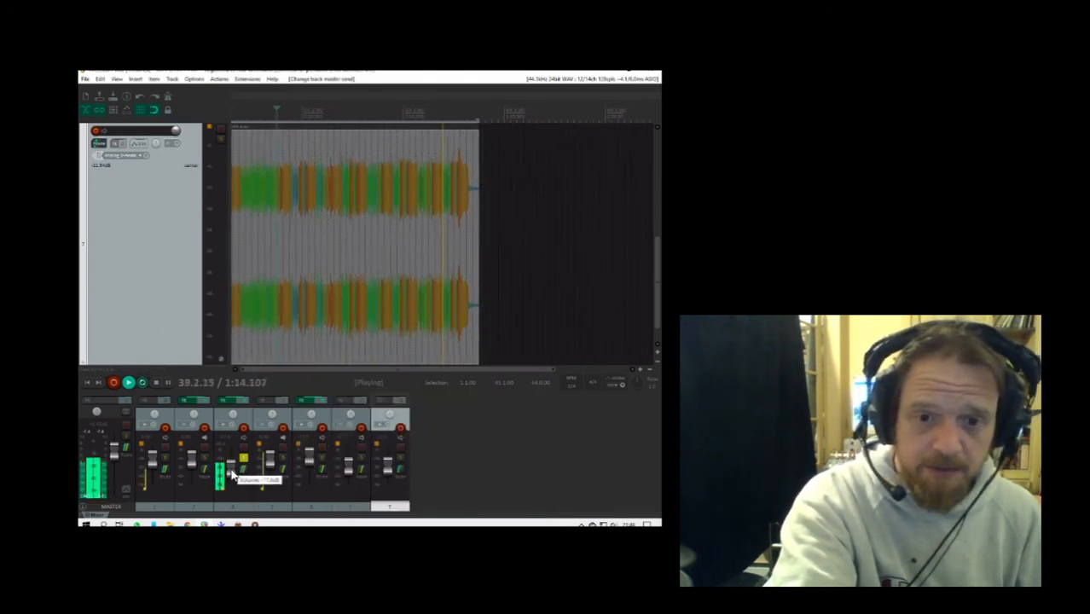
{"action": "left_click_drag", "start_coordinate": [232, 474], "coordinate": [232, 471]}
- Add the Reason Rack Plugin instrument to track 3's effects chain below ReaSynth and reposition the plugin window so the rack is visible
{"action": "left_click", "coordinate": [232, 402]}
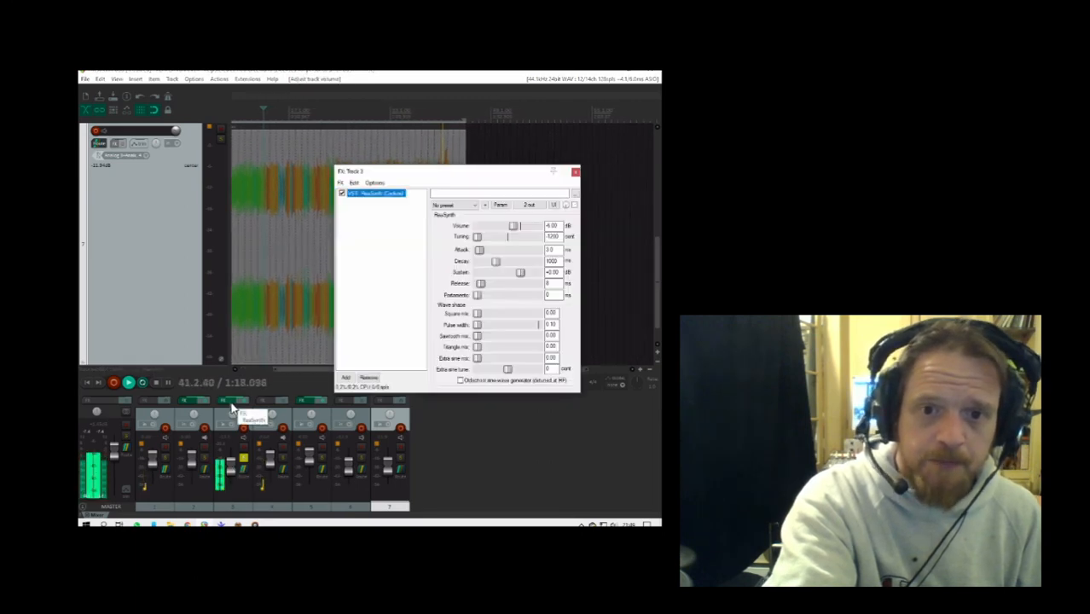
{"action": "left_click", "coordinate": [231, 401]}
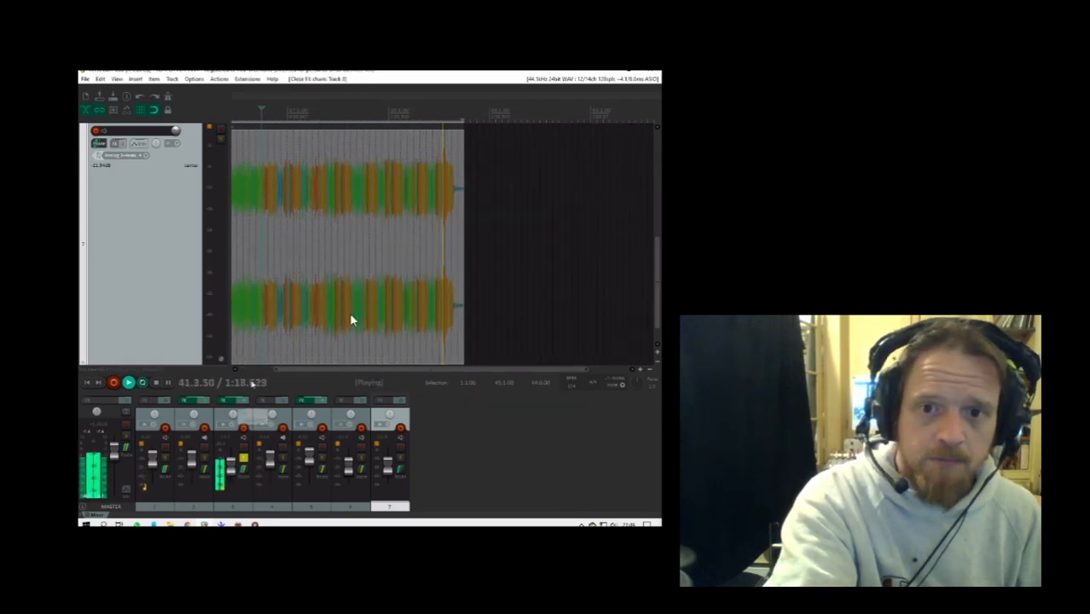
{"action": "left_click", "coordinate": [232, 403]}
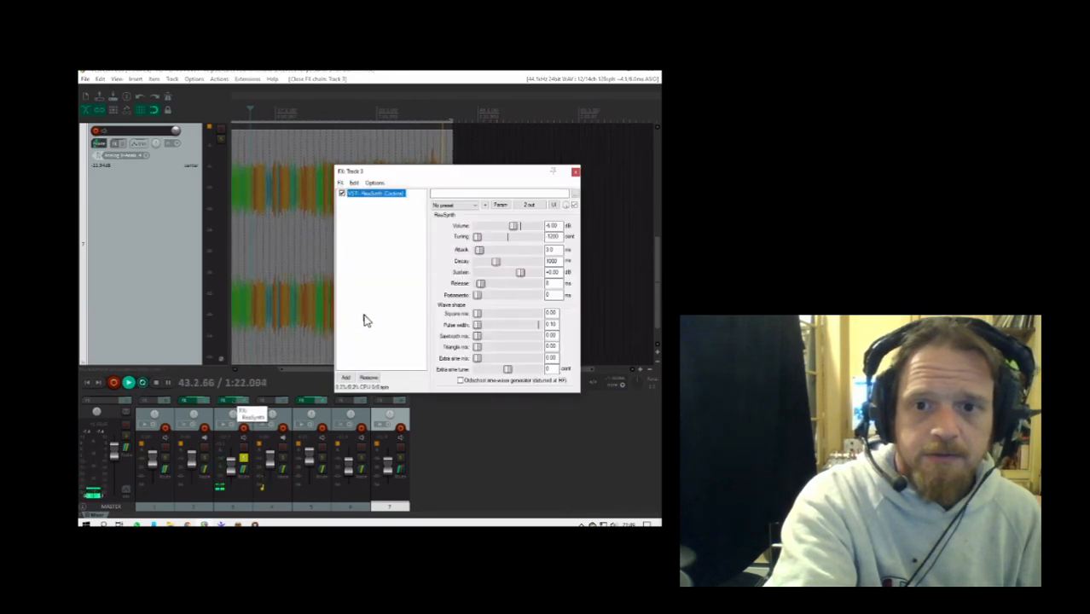
{"action": "left_click", "coordinate": [346, 378]}
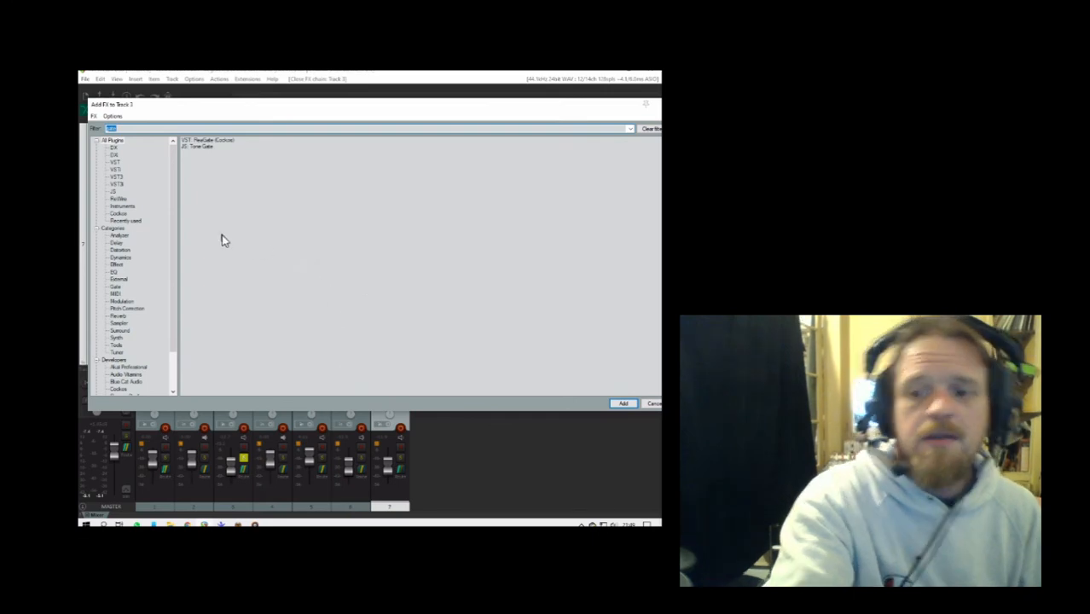
{"action": "key", "text": "BackSpace"}
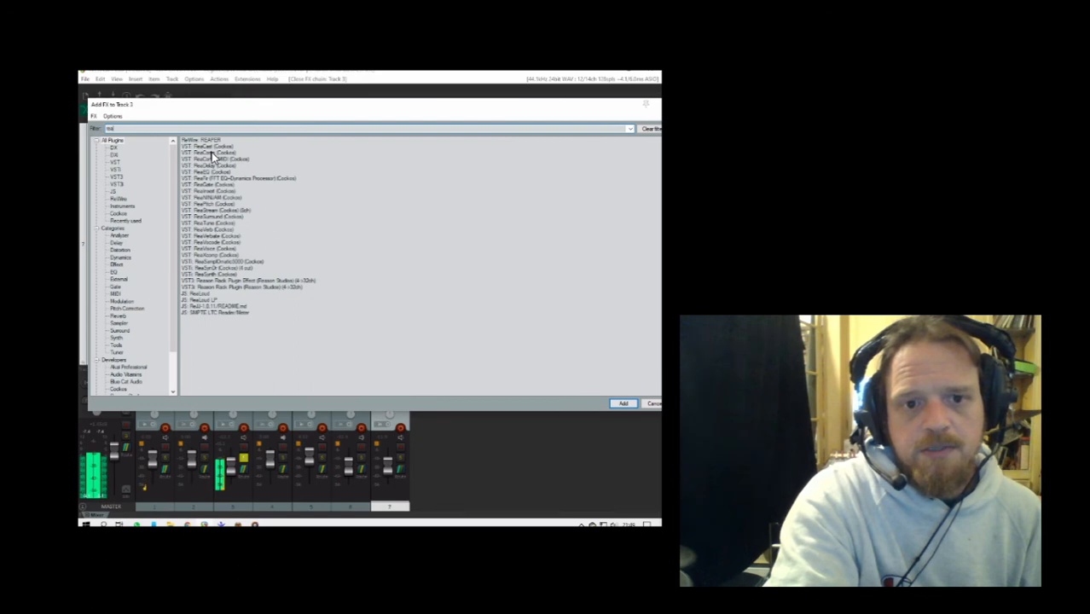
{"action": "double_click", "coordinate": [280, 288]}
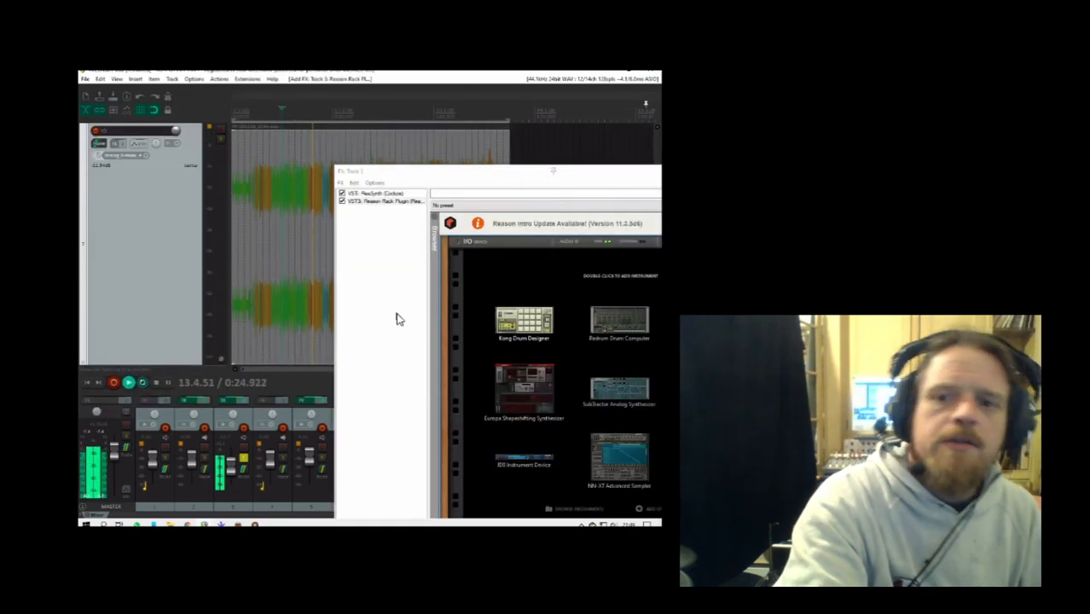
{"action": "left_click_drag", "start_coordinate": [413, 175], "coordinate": [178, 120]}
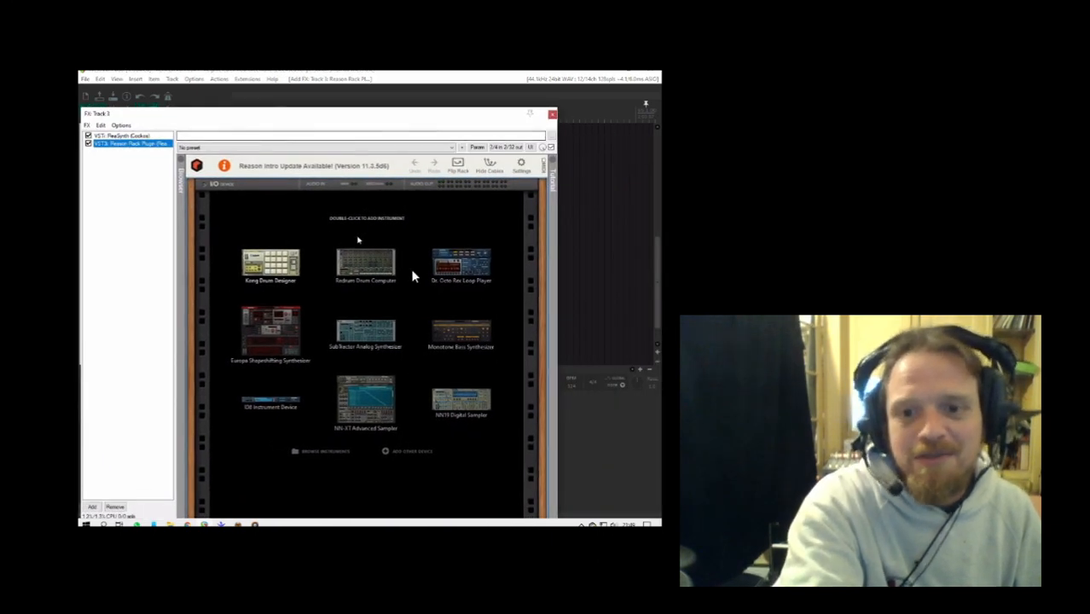
- Try the Monotone Bass Synthesizer in the Reason rack on track 3 and undo adding it
{"action": "double_click", "coordinate": [452, 335]}
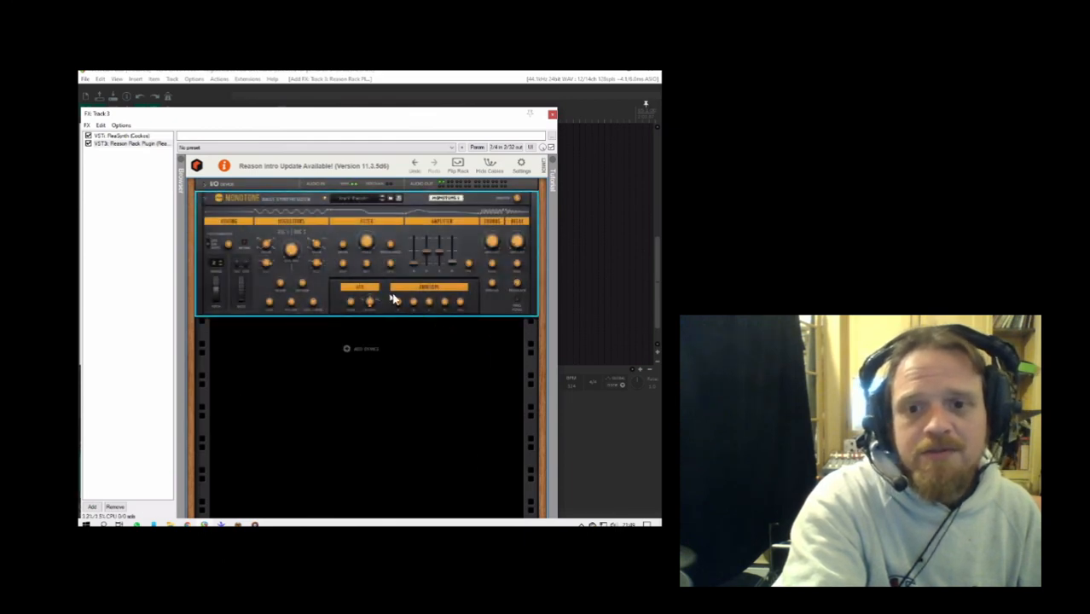
{"action": "left_click", "coordinate": [428, 247]}
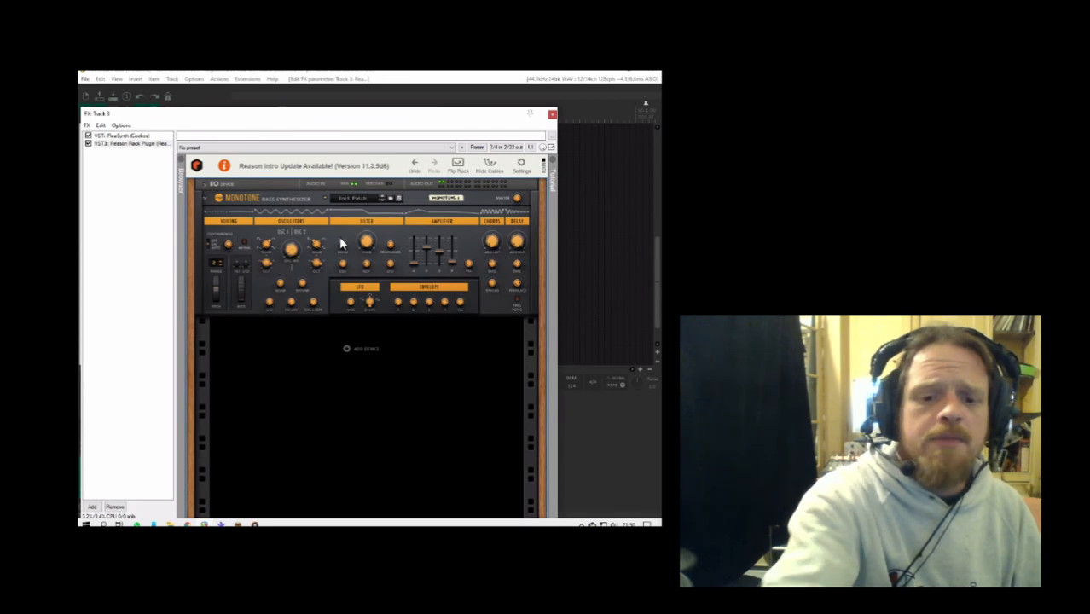
{"action": "key", "text": "ctrl+z"}
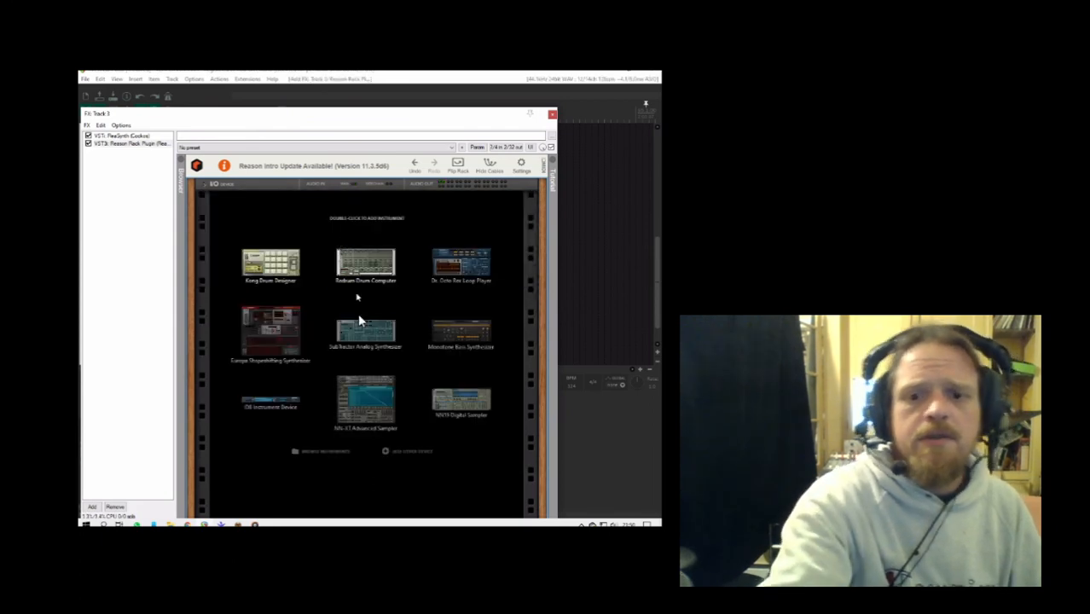
- Load the SubTractor Analog Synthesizer in place of ReaSynth on track 3, bypassing ReaSynth, and adjust SubTractor's Osc 1 octave and output level
{"action": "double_click", "coordinate": [358, 337]}
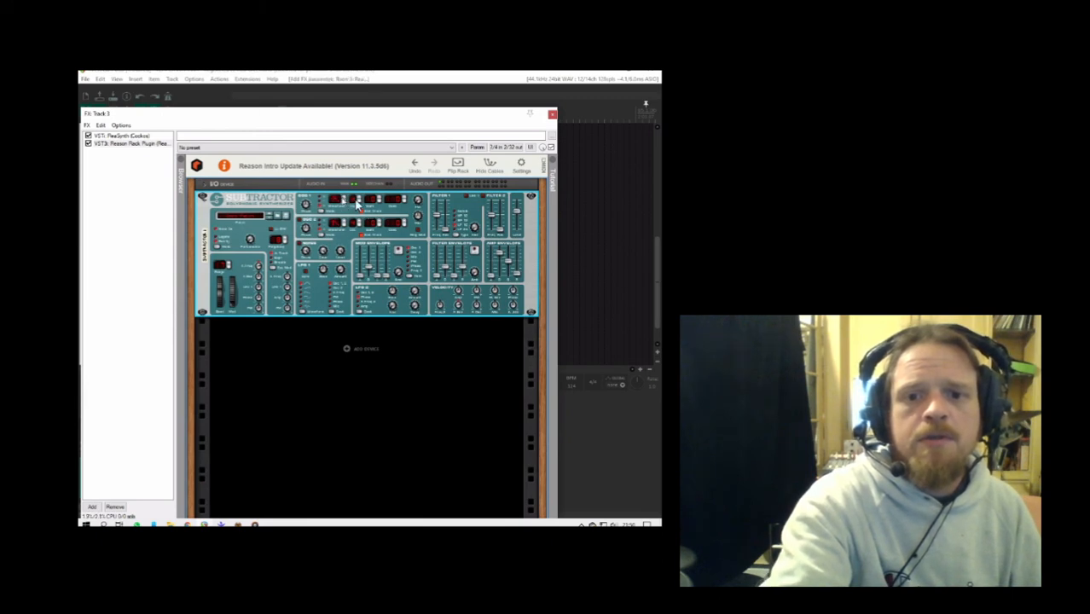
{"action": "left_click", "coordinate": [89, 143]}
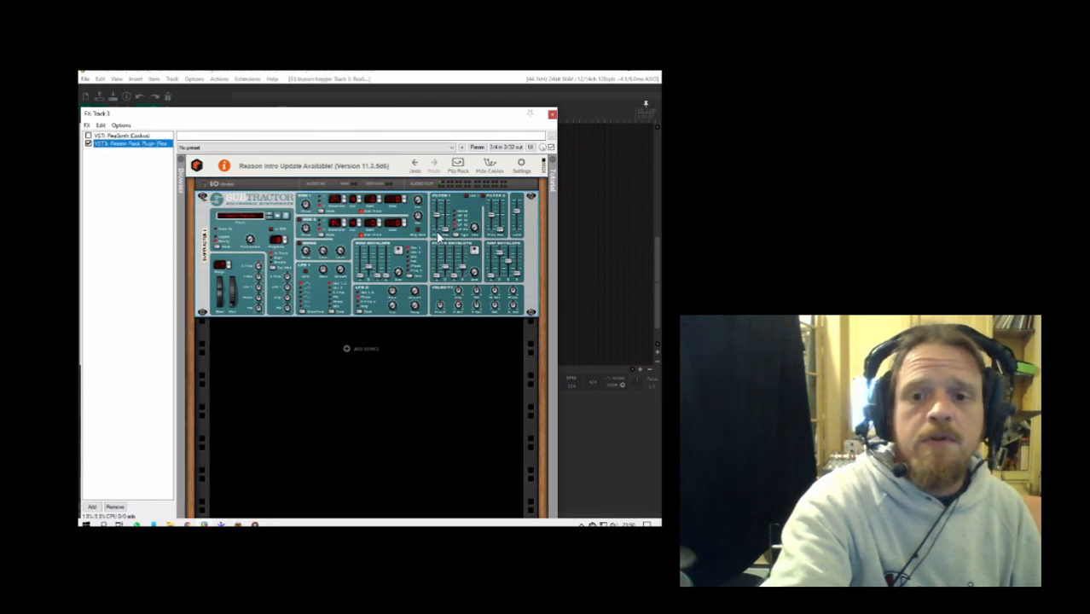
{"action": "left_click", "coordinate": [359, 203]}
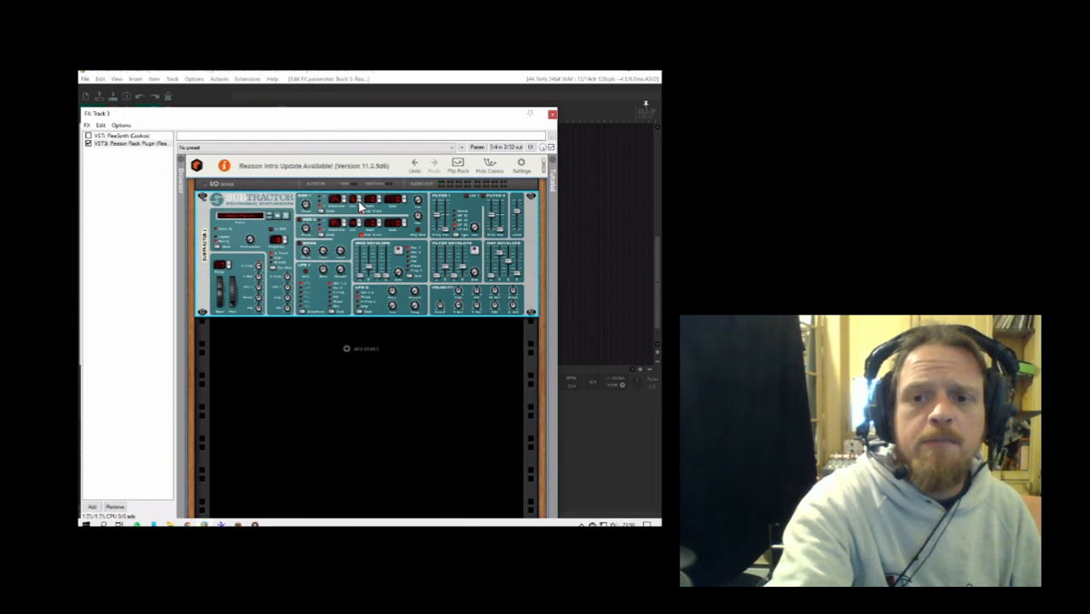
{"action": "left_click_drag", "start_coordinate": [518, 211], "coordinate": [517, 199]}
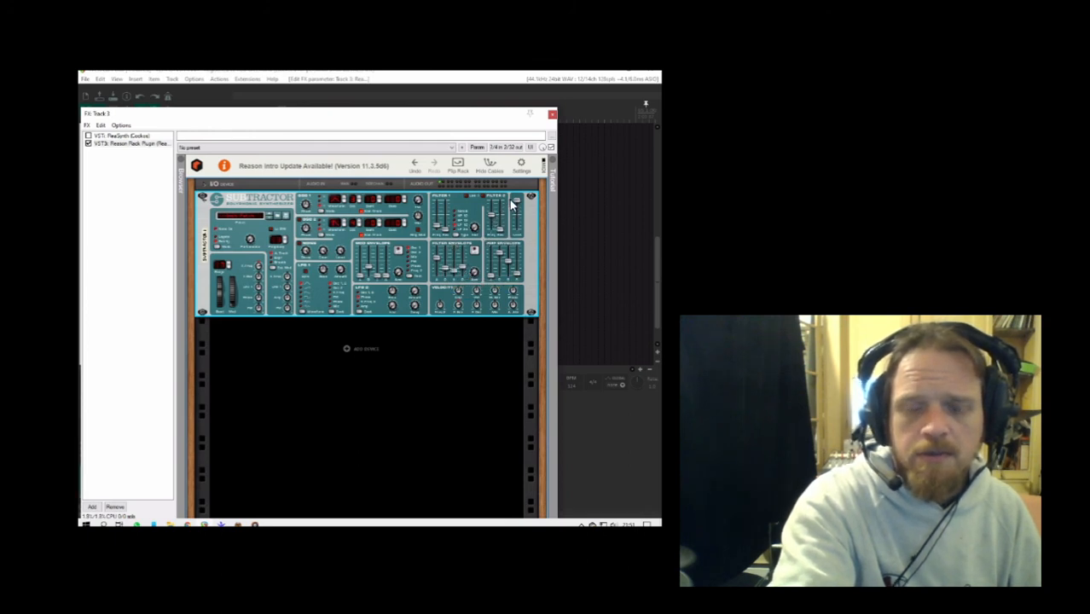
{"action": "left_click", "coordinate": [552, 116]}
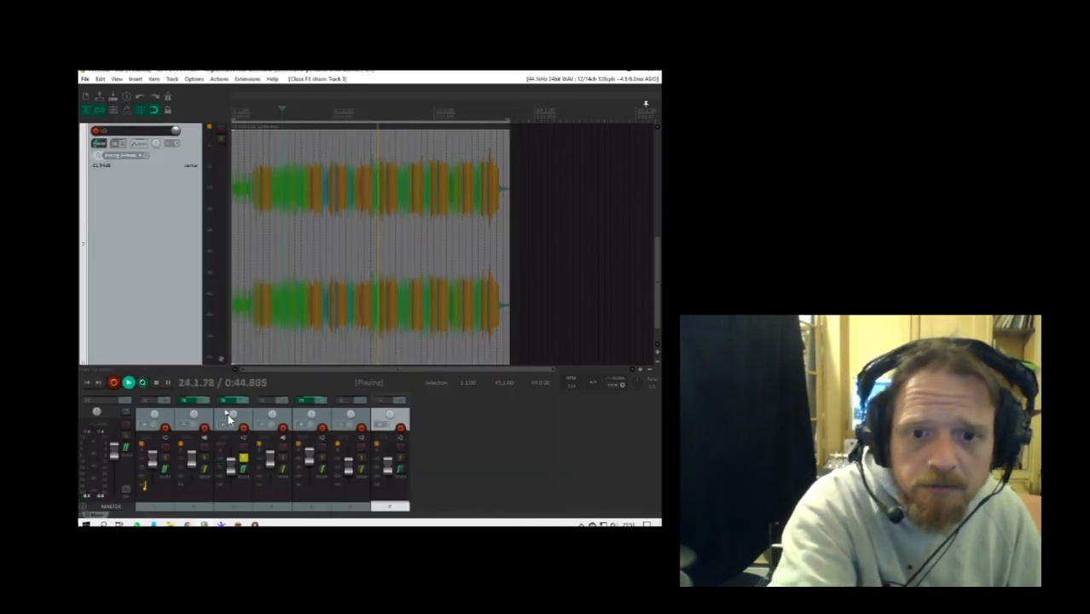
- Raise track 3's volume, unsolo the track, and fine-tune its level against the other tracks
{"action": "left_click_drag", "start_coordinate": [233, 468], "coordinate": [233, 464]}
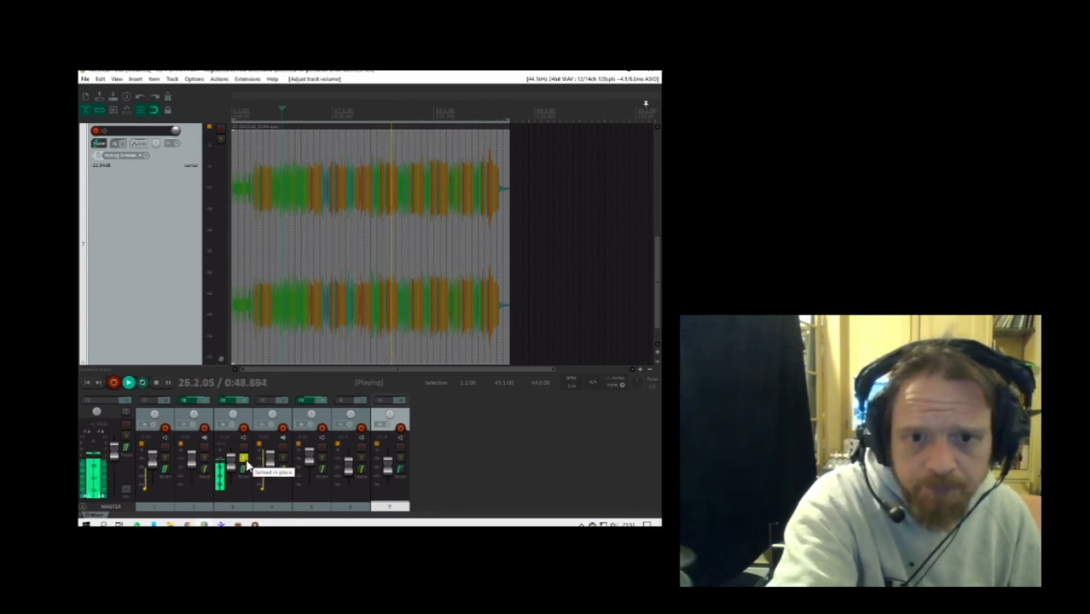
{"action": "left_click", "coordinate": [243, 465]}
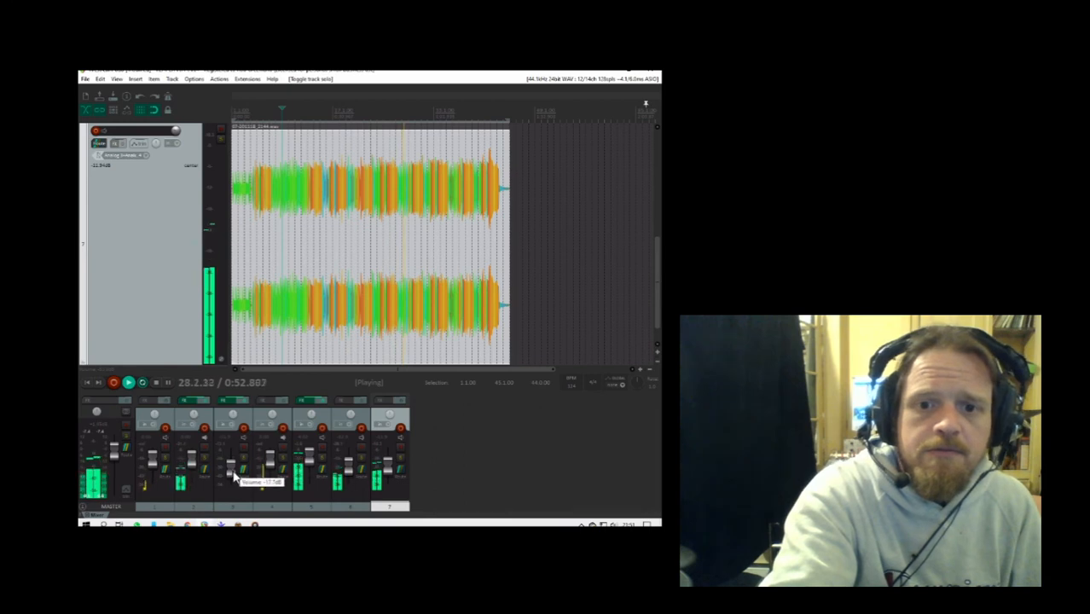
{"action": "left_click_drag", "start_coordinate": [234, 469], "coordinate": [235, 470]}
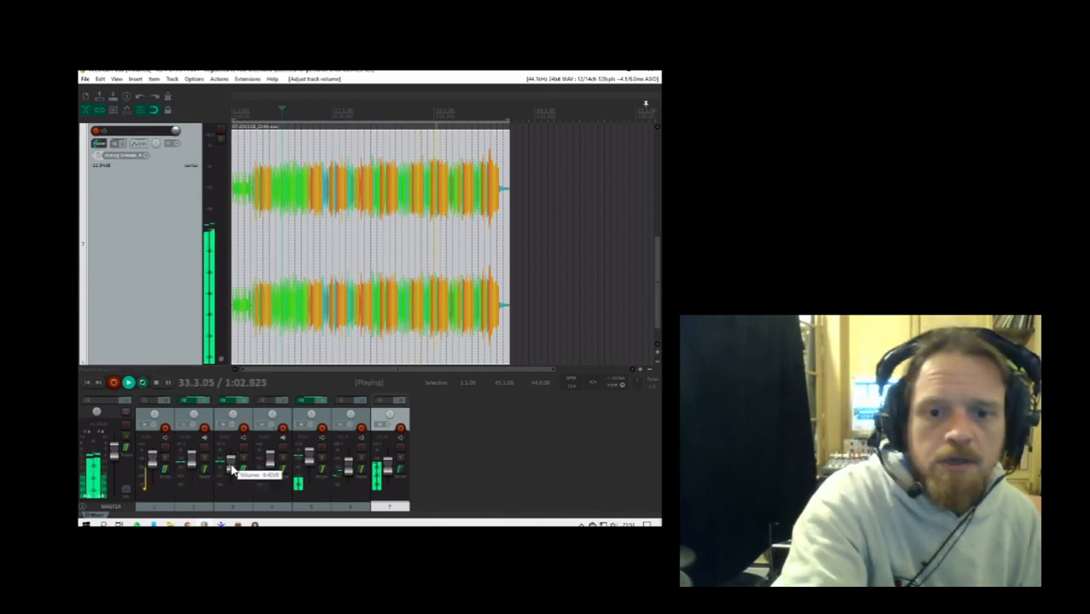
{"action": "left_click_drag", "start_coordinate": [232, 471], "coordinate": [232, 475]}
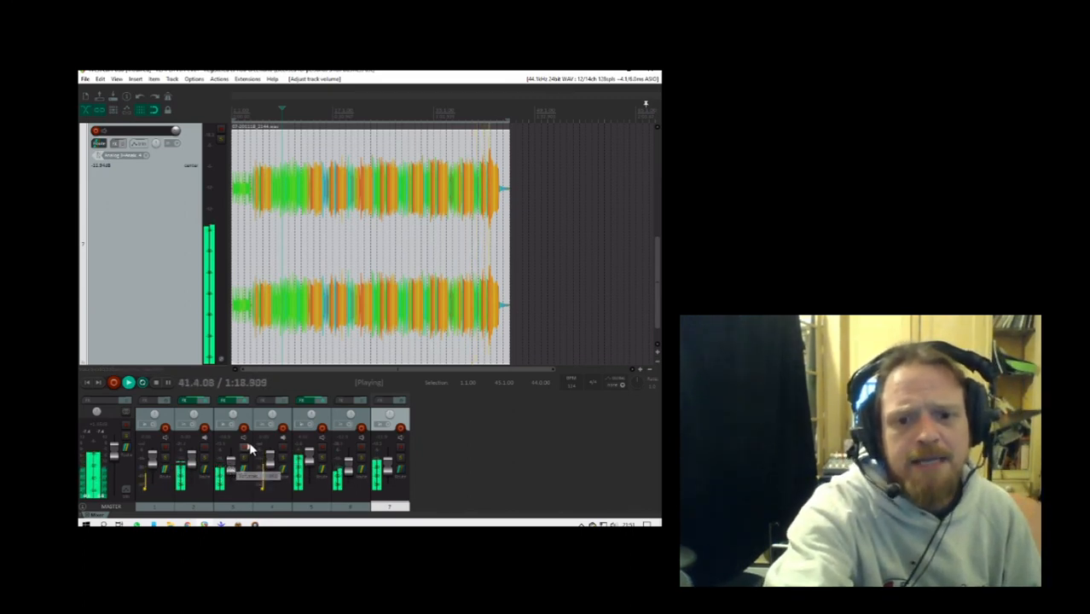
- Fine-tune the volumes of tracks 3 and 2, and play the opening again from the project start
{"action": "left_click_drag", "start_coordinate": [232, 469], "coordinate": [234, 472]}
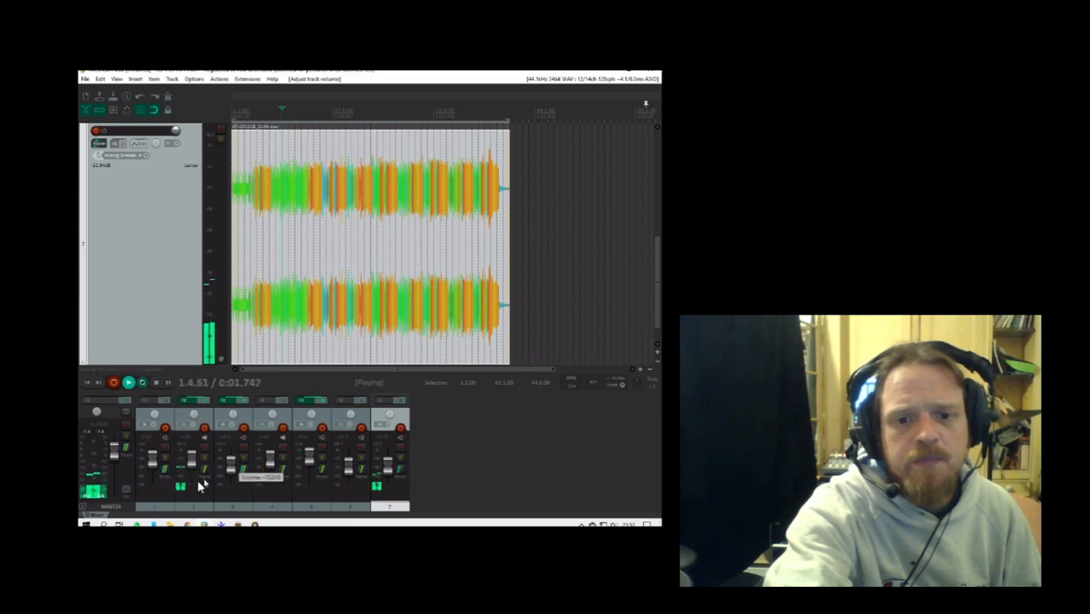
{"action": "left_click_drag", "start_coordinate": [194, 468], "coordinate": [193, 467]}
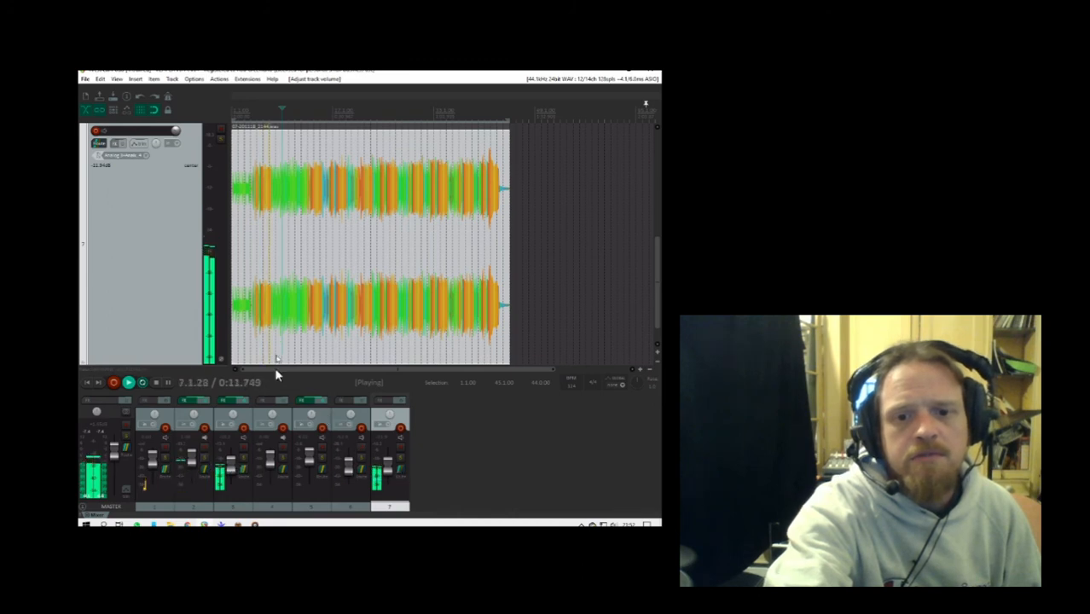
{"action": "left_click", "coordinate": [153, 385]}
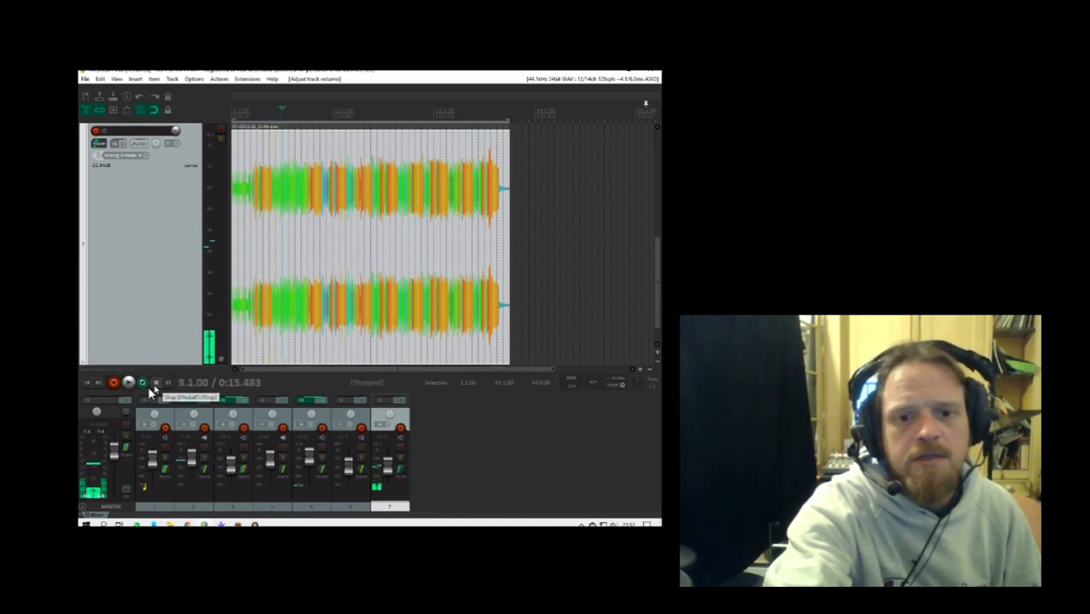
{"action": "left_click", "coordinate": [87, 382]}
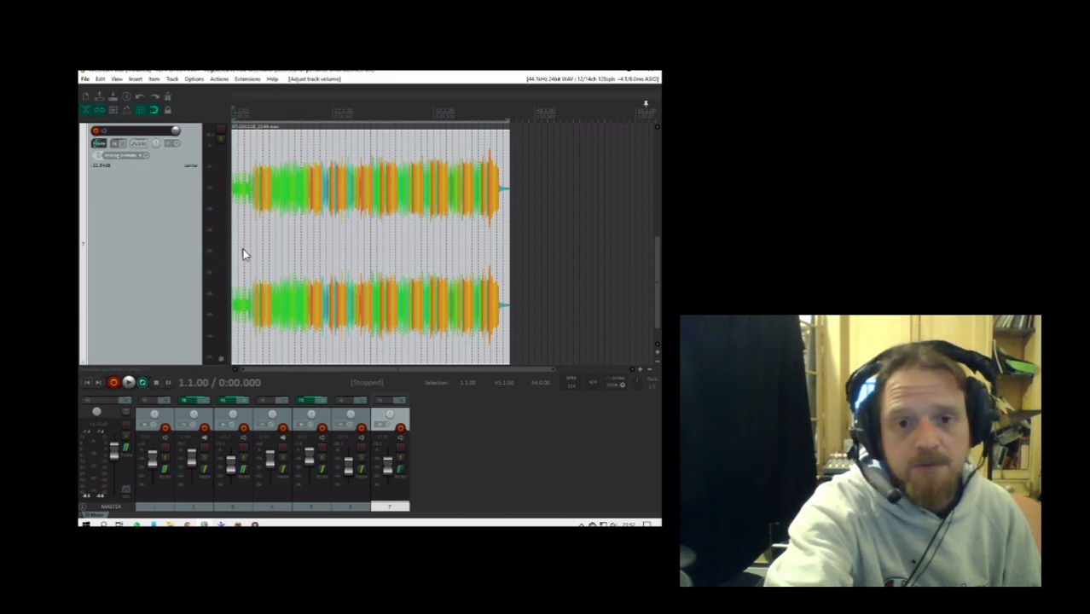
{"action": "left_click", "coordinate": [129, 383]}
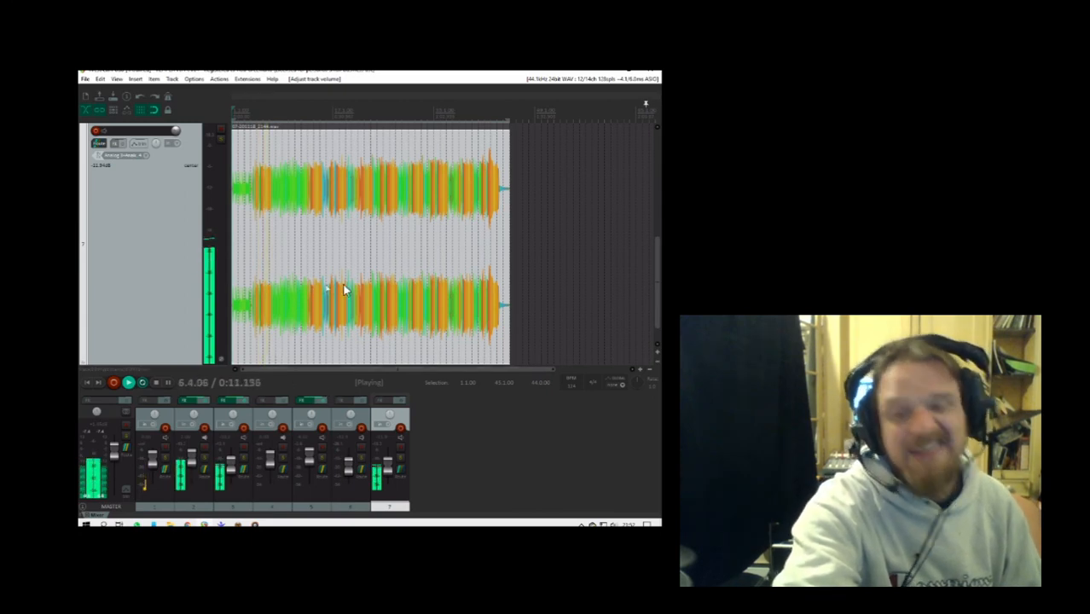
{"action": "left_click", "coordinate": [156, 383]}
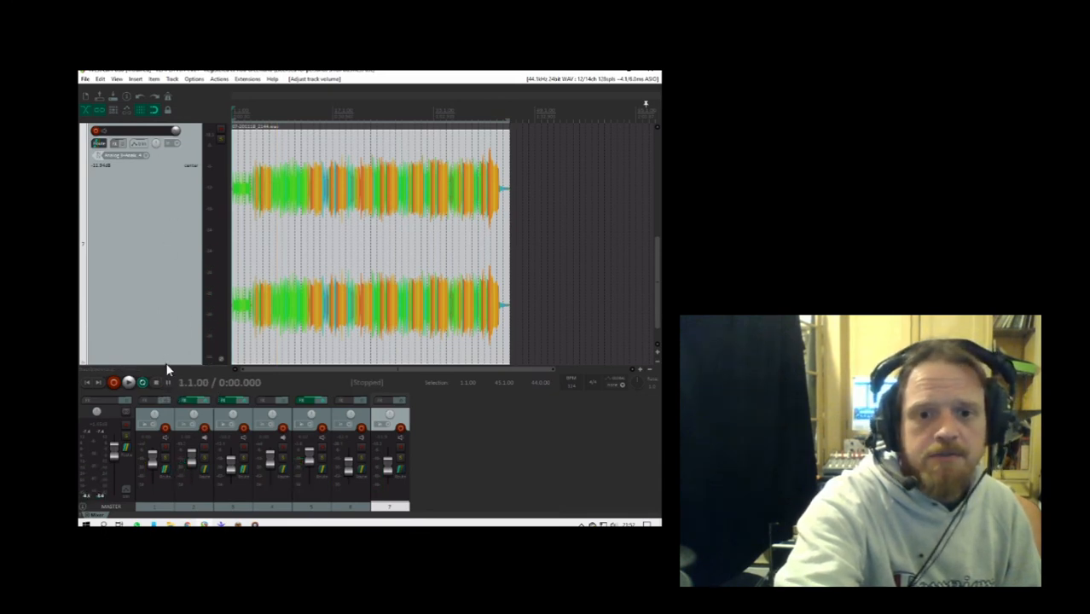
- Reduce track 7's height in the arrangement, review the other tracks, and save the project
{"action": "left_click_drag", "start_coordinate": [163, 354], "coordinate": [163, 198]}
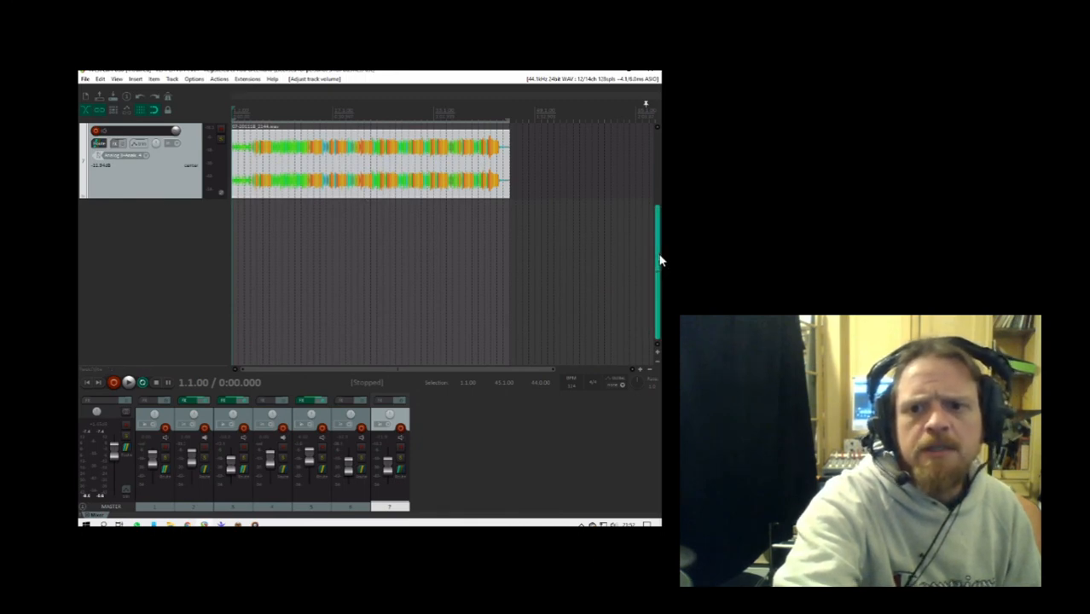
{"action": "left_click_drag", "start_coordinate": [668, 206], "coordinate": [659, 179]}
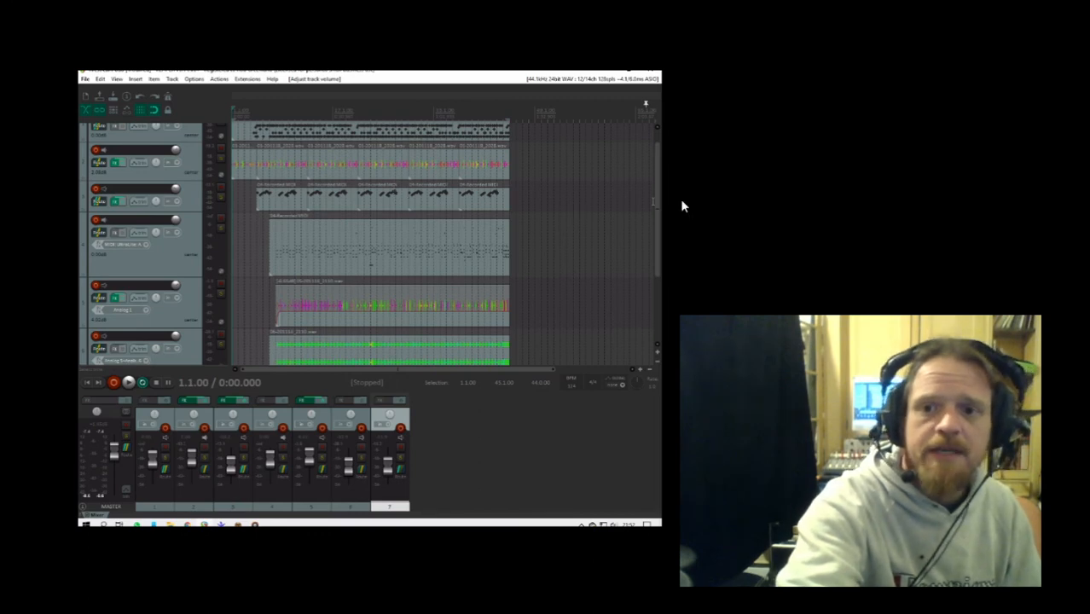
{"action": "left_click_drag", "start_coordinate": [658, 202], "coordinate": [630, 310]}
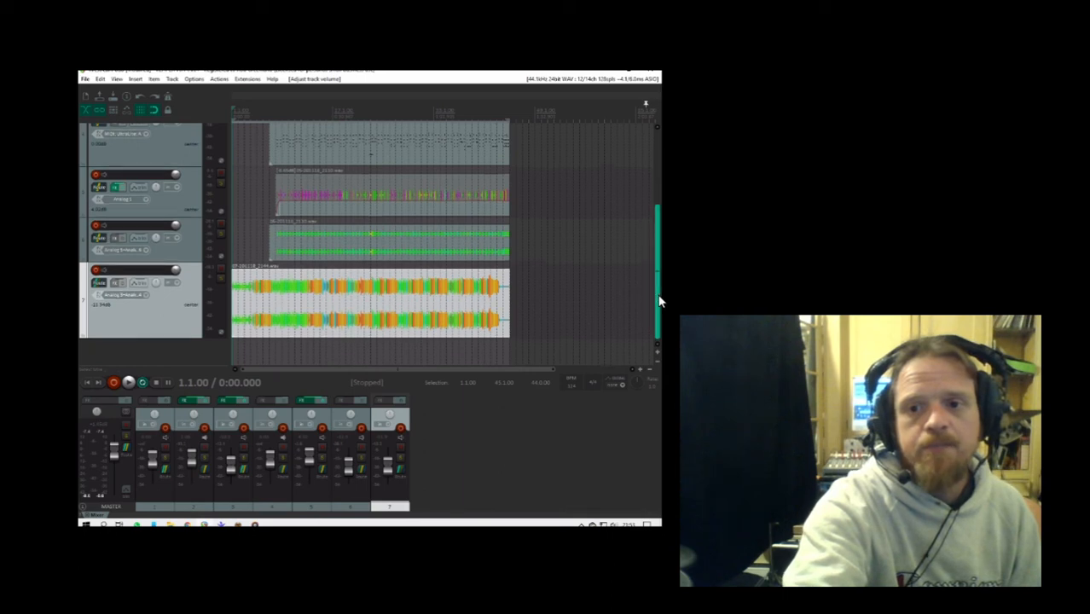
{"action": "left_click_drag", "start_coordinate": [657, 300], "coordinate": [631, 348]}
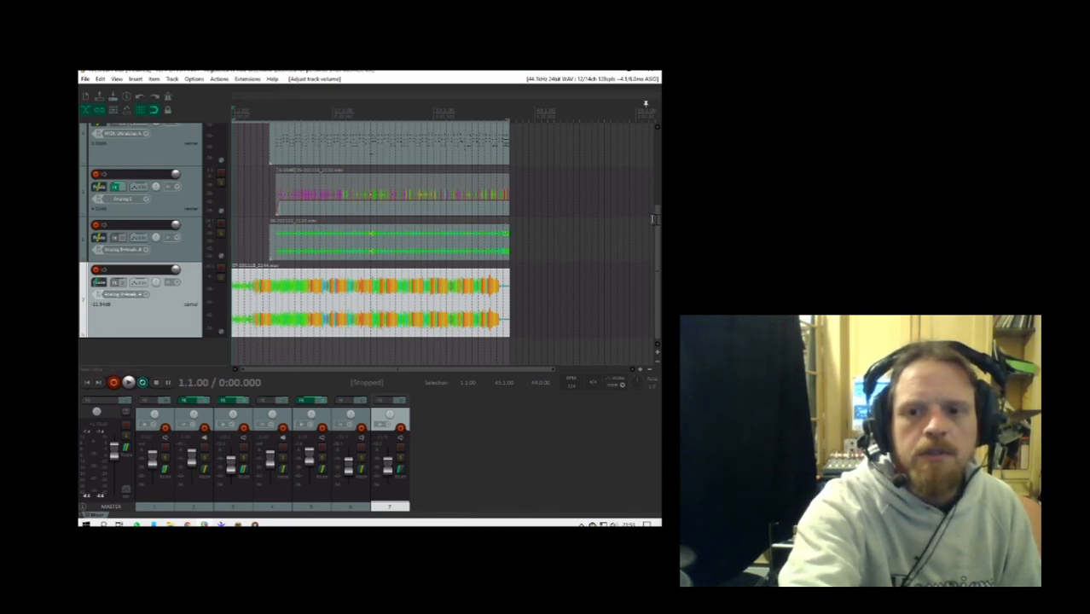
{"action": "left_click_drag", "start_coordinate": [653, 219], "coordinate": [657, 140]}
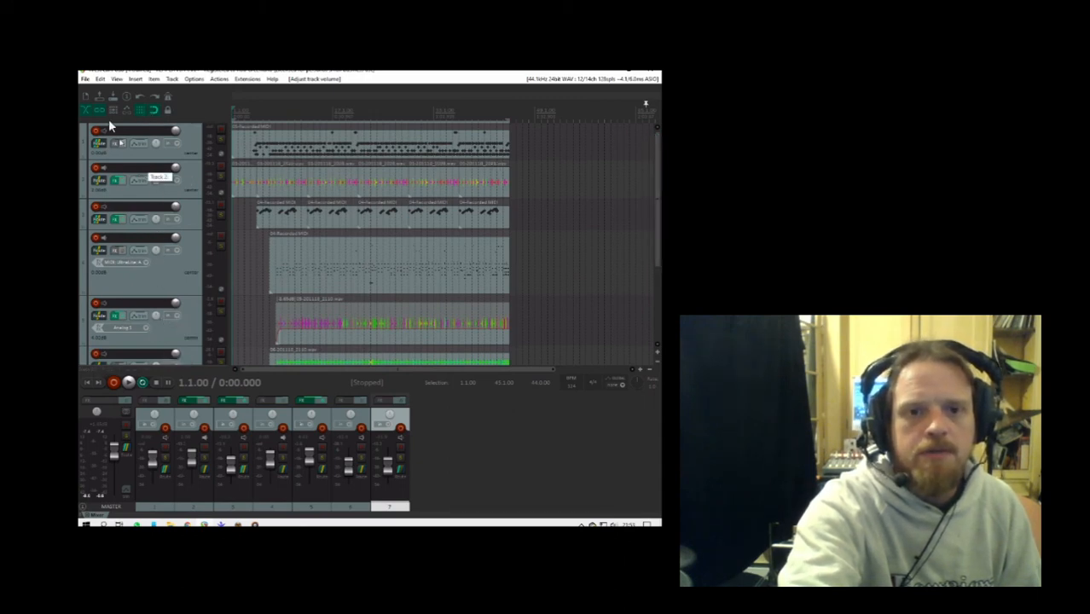
{"action": "left_click", "coordinate": [85, 80]}
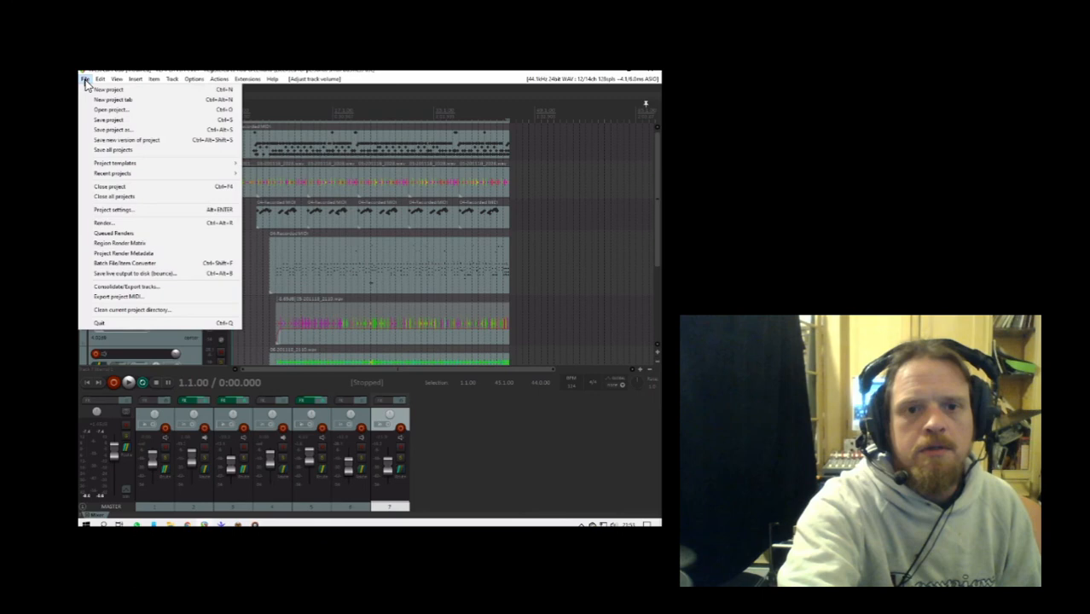
{"action": "left_click", "coordinate": [100, 121]}
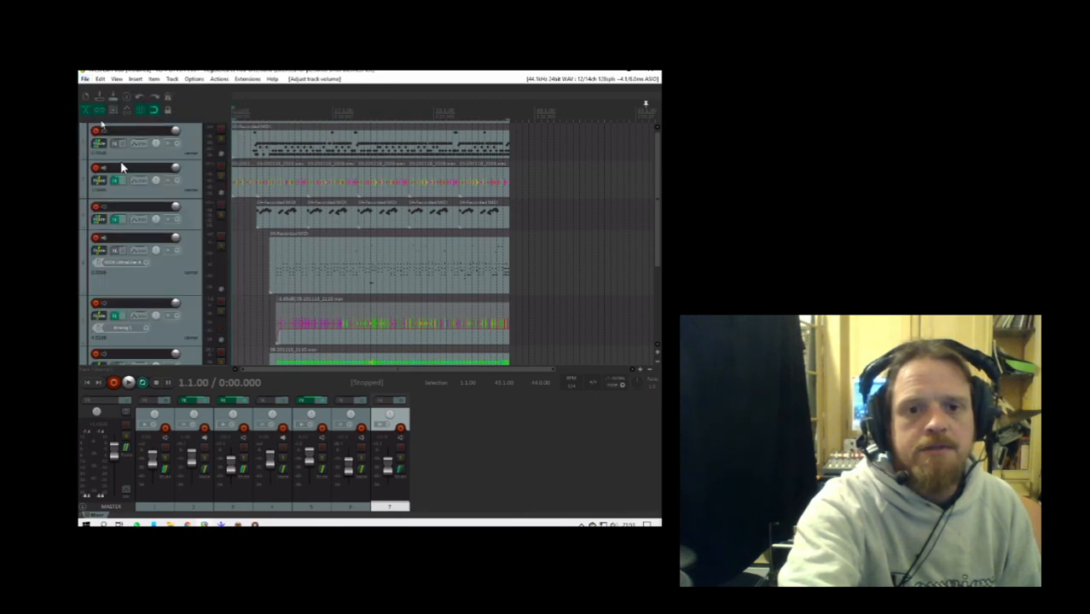
- Play the song, lower the master volume slightly, and audition track 3 in solo before unsoloing it
{"action": "left_click", "coordinate": [130, 383]}
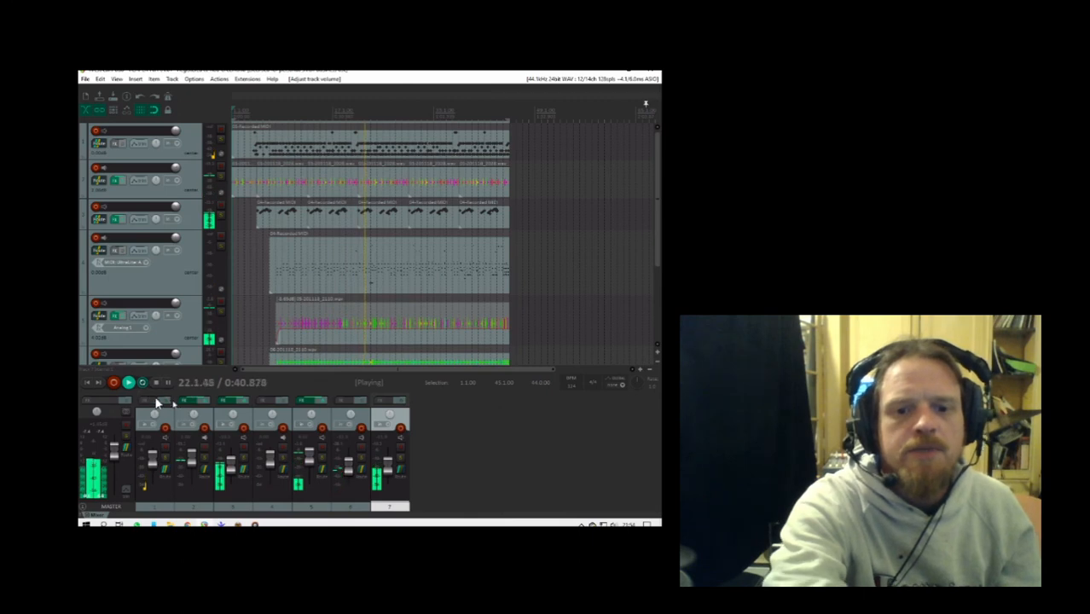
{"action": "mouse_move", "coordinate": [118, 457]}
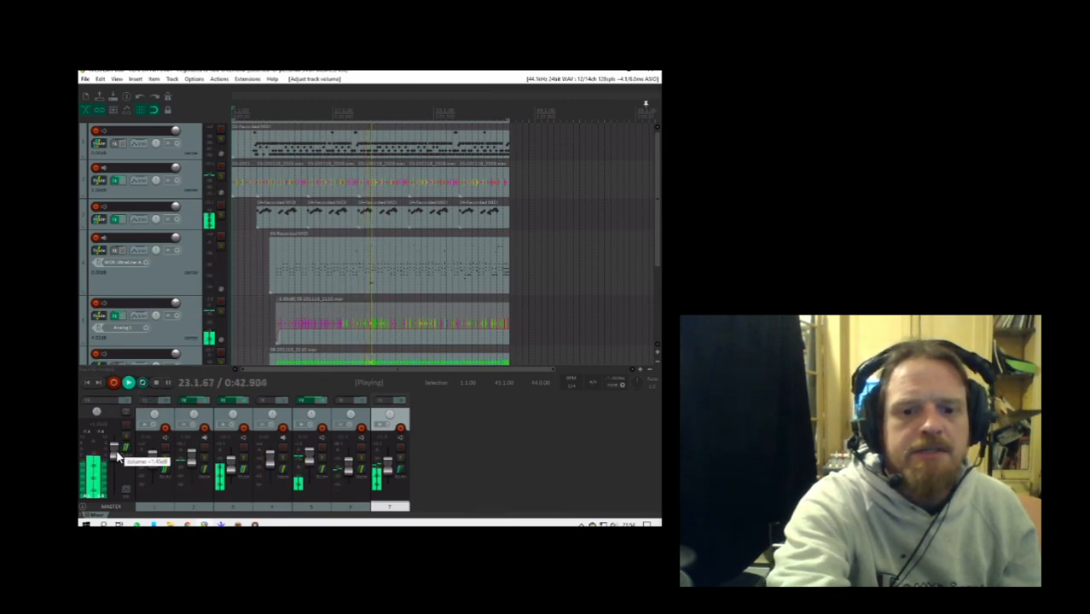
{"action": "scroll", "coordinate": [118, 456], "scroll_direction": "down", "scroll_amount": 1}
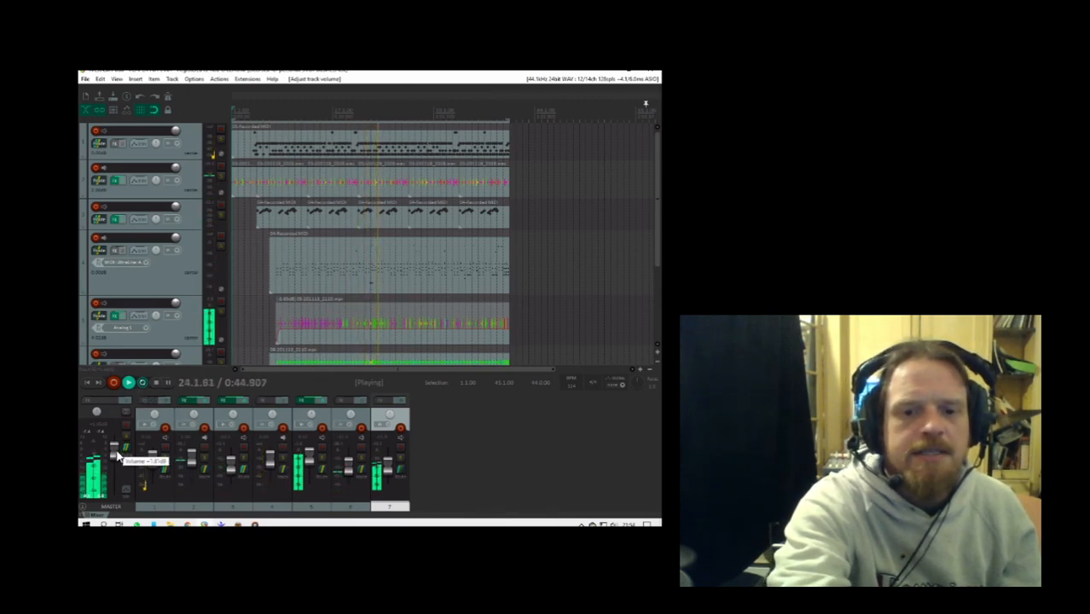
{"action": "scroll", "coordinate": [117, 456], "scroll_direction": "down", "scroll_amount": 5}
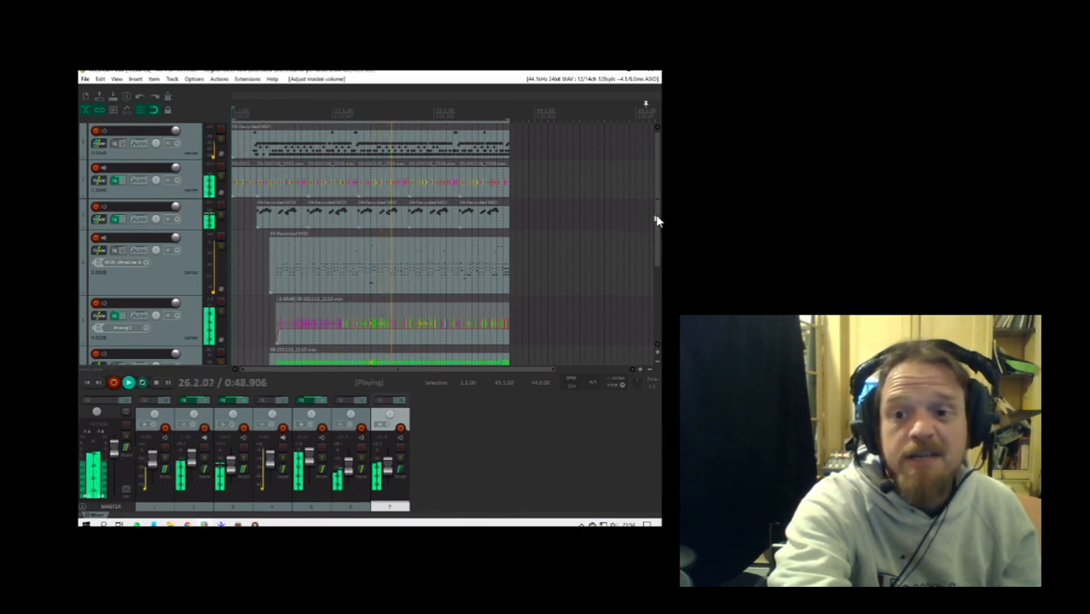
{"action": "mouse_move", "coordinate": [658, 219]}
{"action": "left_mouse_down"}
{"action": "mouse_move", "coordinate": [645, 314]}
{"action": "mouse_move", "coordinate": [644, 206]}
{"action": "left_mouse_up"}
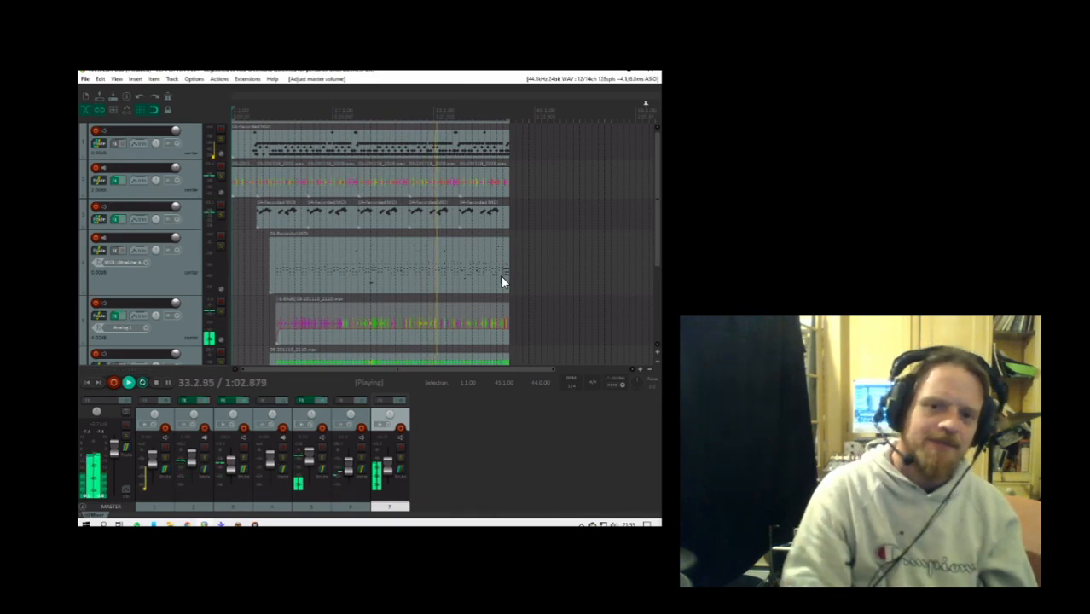
{"action": "left_click", "coordinate": [244, 460]}
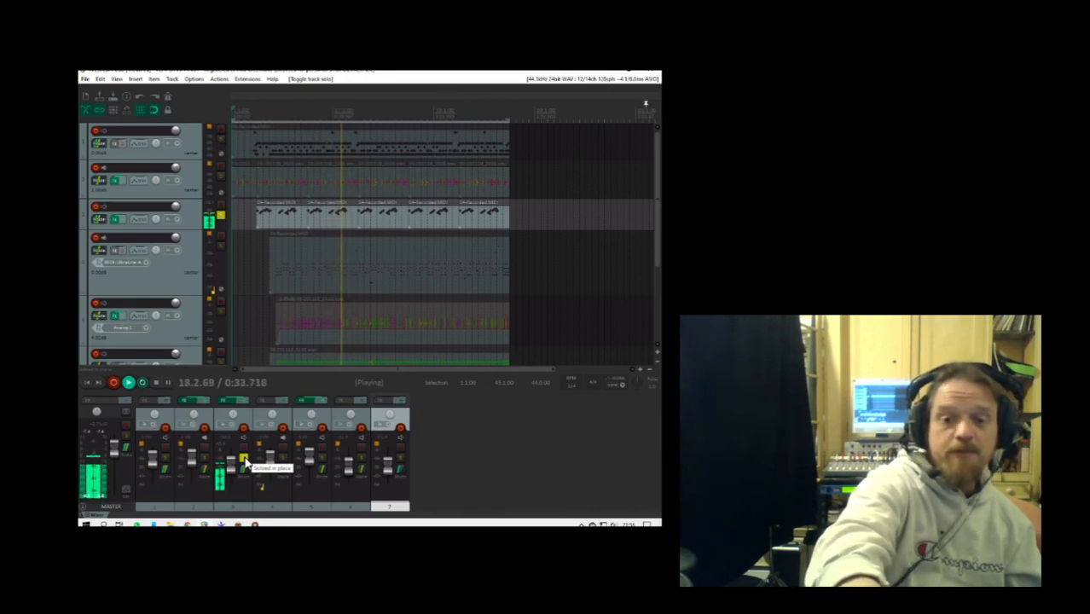
{"action": "left_click", "coordinate": [244, 462]}
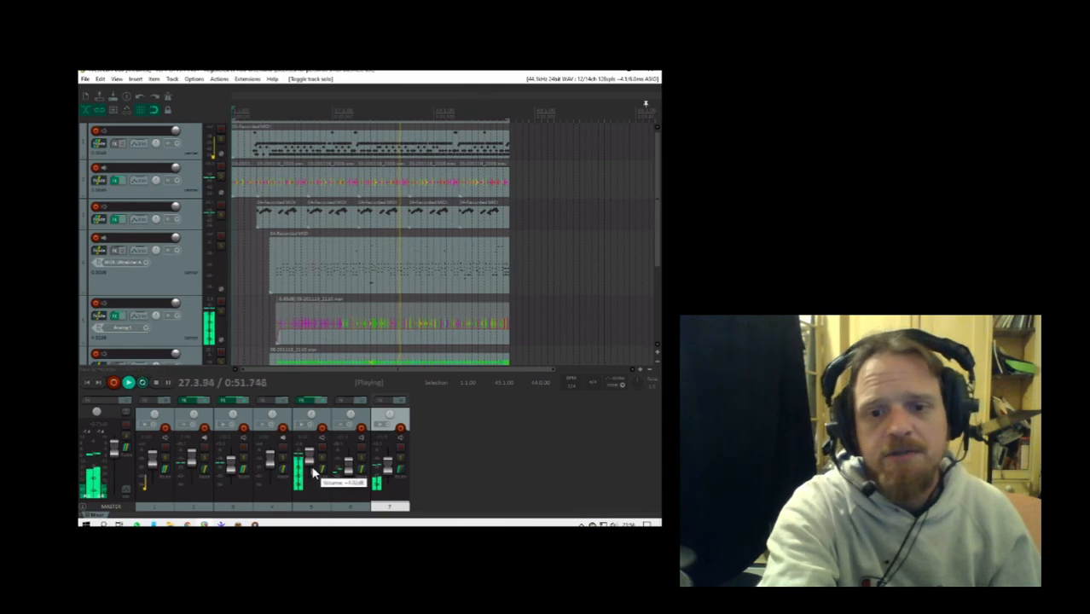
- Solo track 5, enable its master send in the routing, lower its volume, and unsolo it
{"action": "left_click_drag", "start_coordinate": [309, 459], "coordinate": [309, 464]}
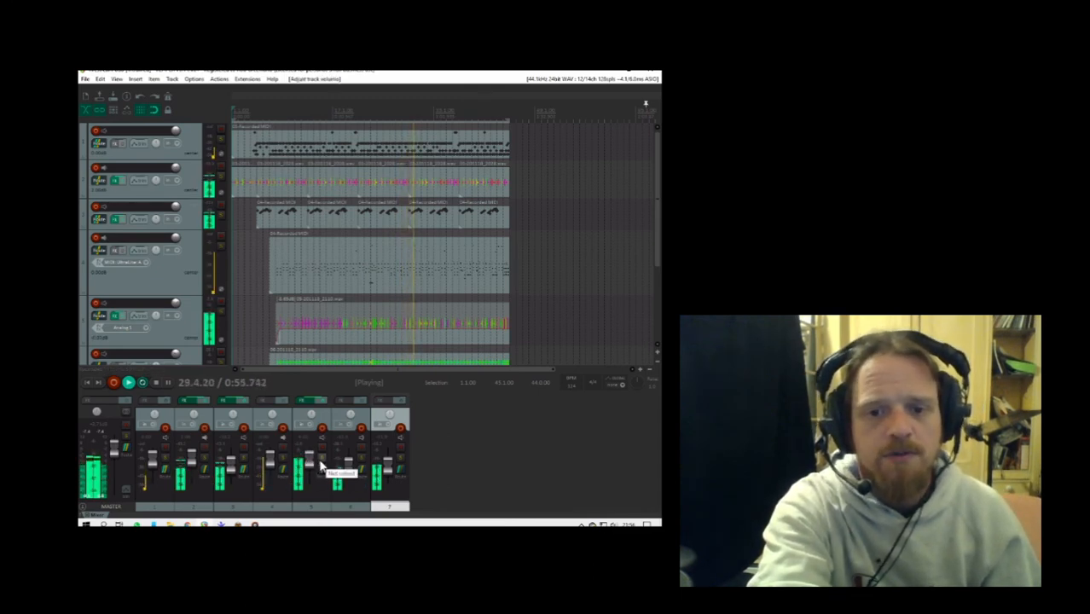
{"action": "left_click", "coordinate": [322, 461]}
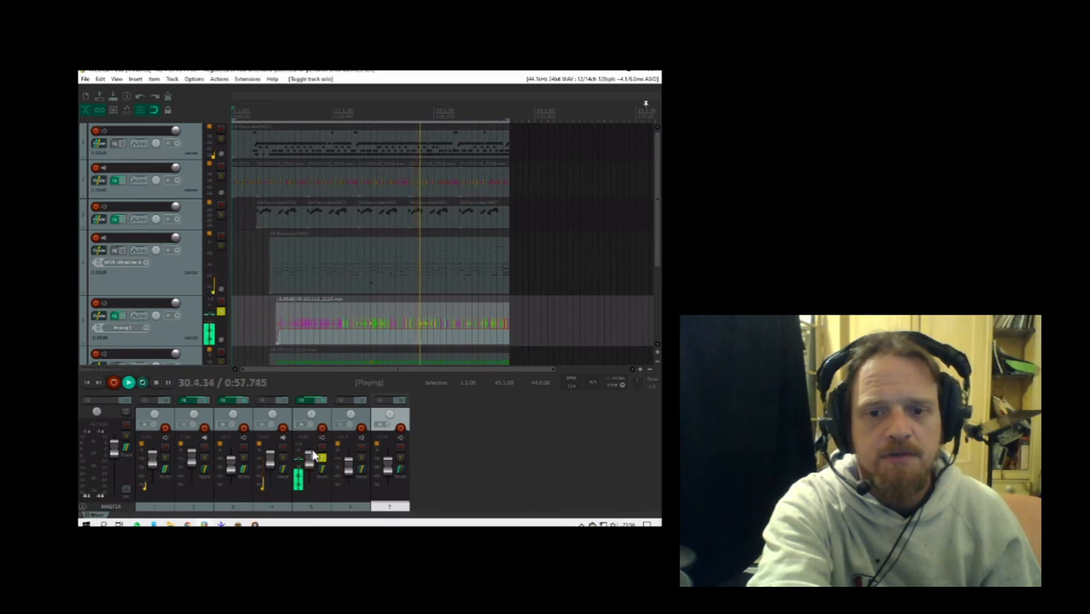
{"action": "left_click", "coordinate": [323, 477]}
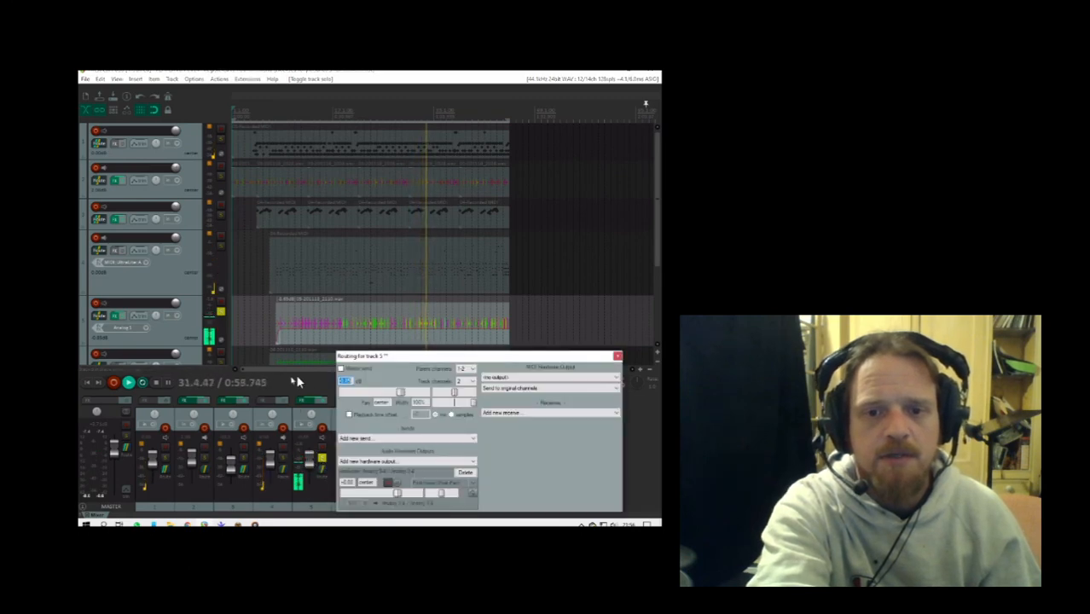
{"action": "left_click", "coordinate": [341, 369]}
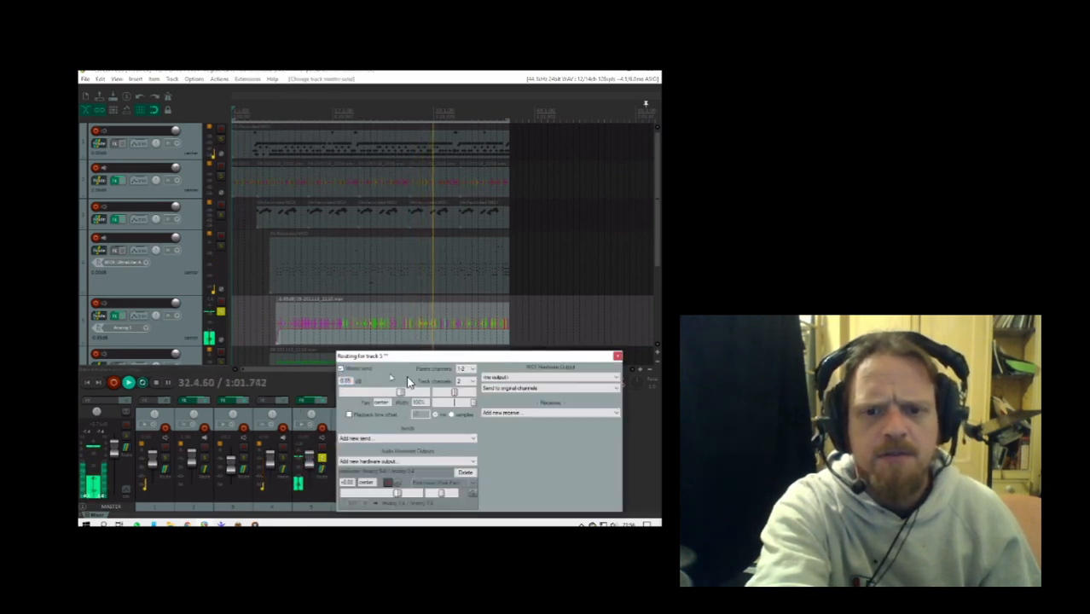
{"action": "left_click", "coordinate": [618, 356]}
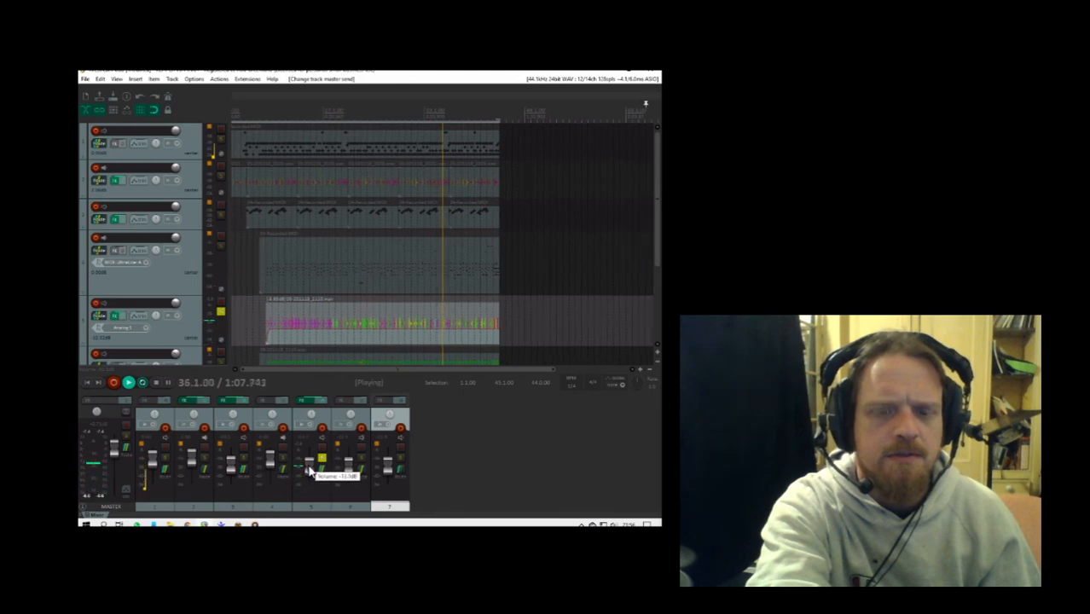
{"action": "left_click_drag", "start_coordinate": [309, 465], "coordinate": [308, 464]}
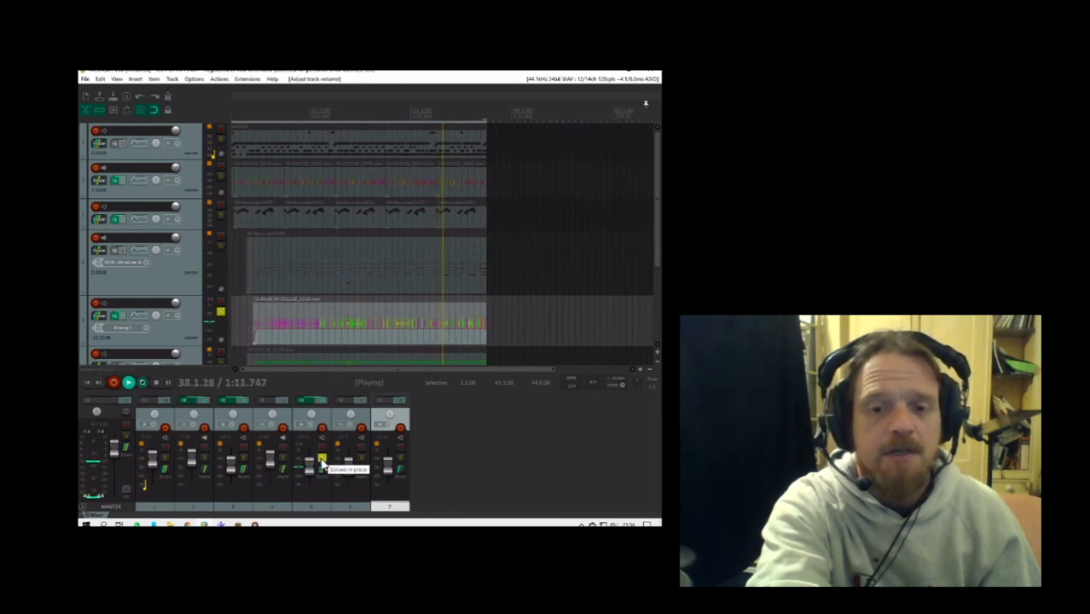
{"action": "left_click", "coordinate": [322, 462]}
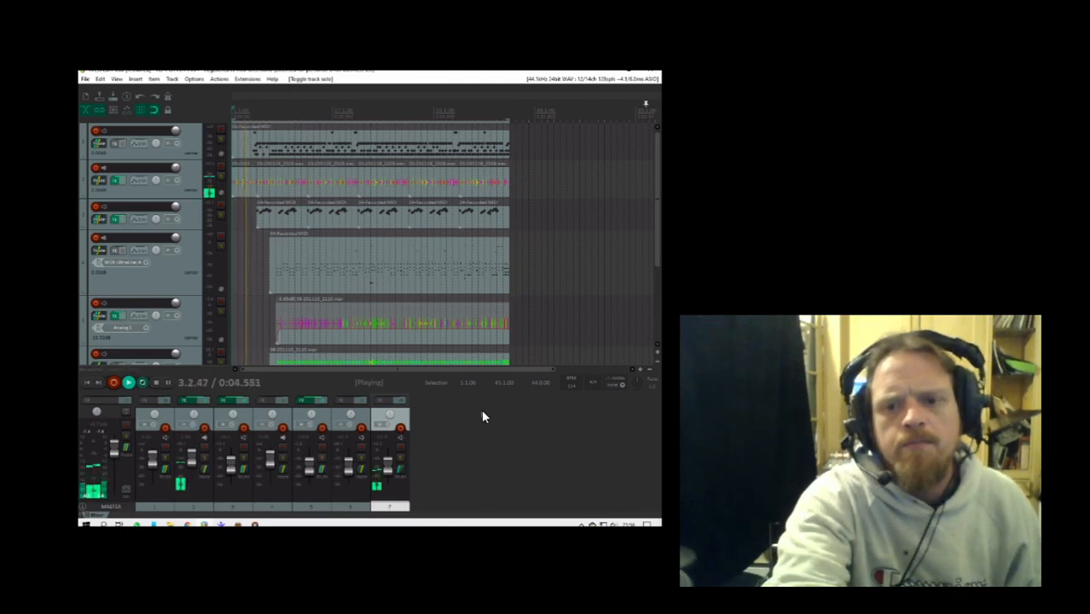
- Shorten the end of track 5's audio item slightly and give it a long fade-out
{"action": "left_click_drag", "start_coordinate": [506, 332], "coordinate": [445, 317]}
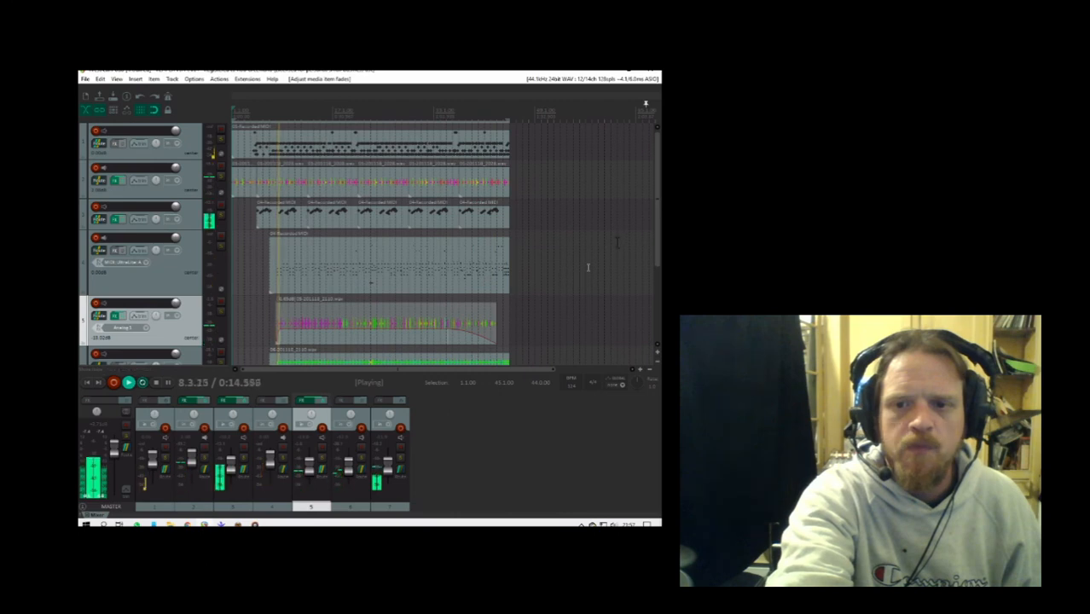
- Audition track 7 in solo, unsolo it to hear the full mix, and solo track 1
{"action": "left_click_drag", "start_coordinate": [660, 238], "coordinate": [646, 331]}
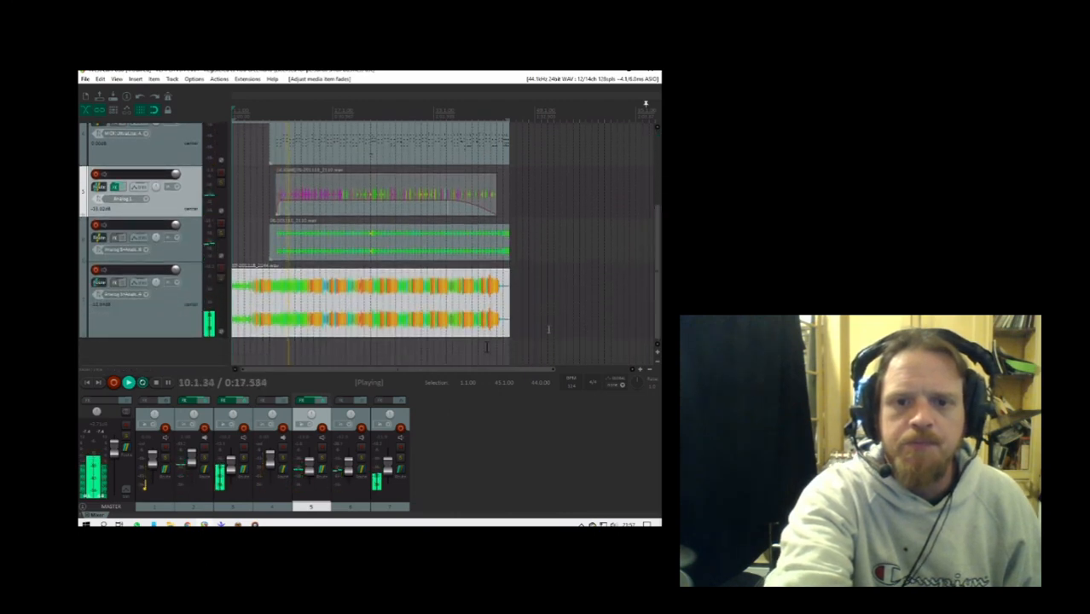
{"action": "left_click", "coordinate": [401, 462]}
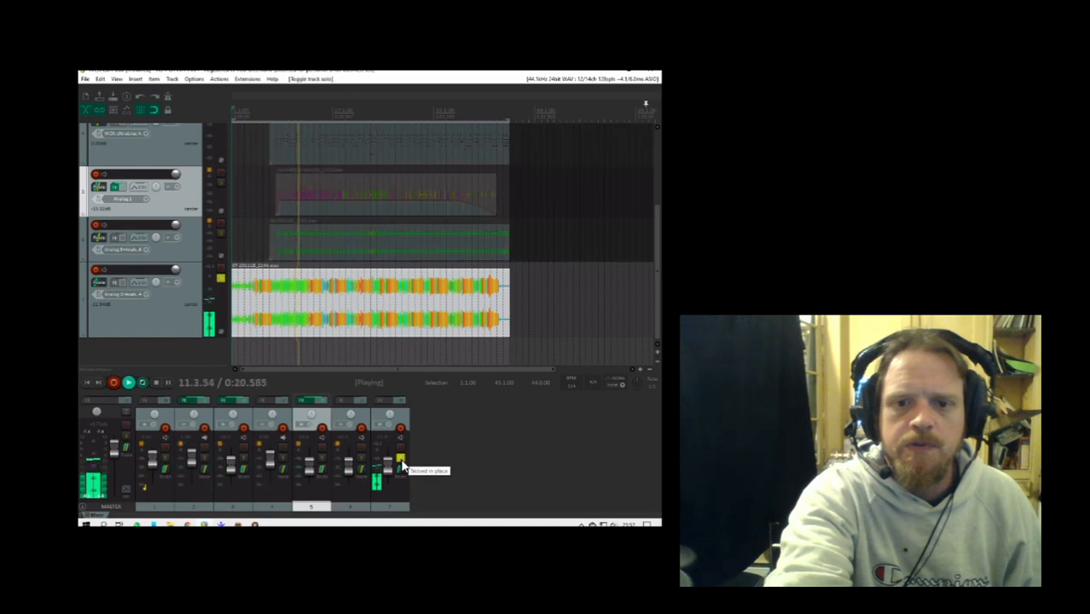
{"action": "left_click", "coordinate": [401, 462]}
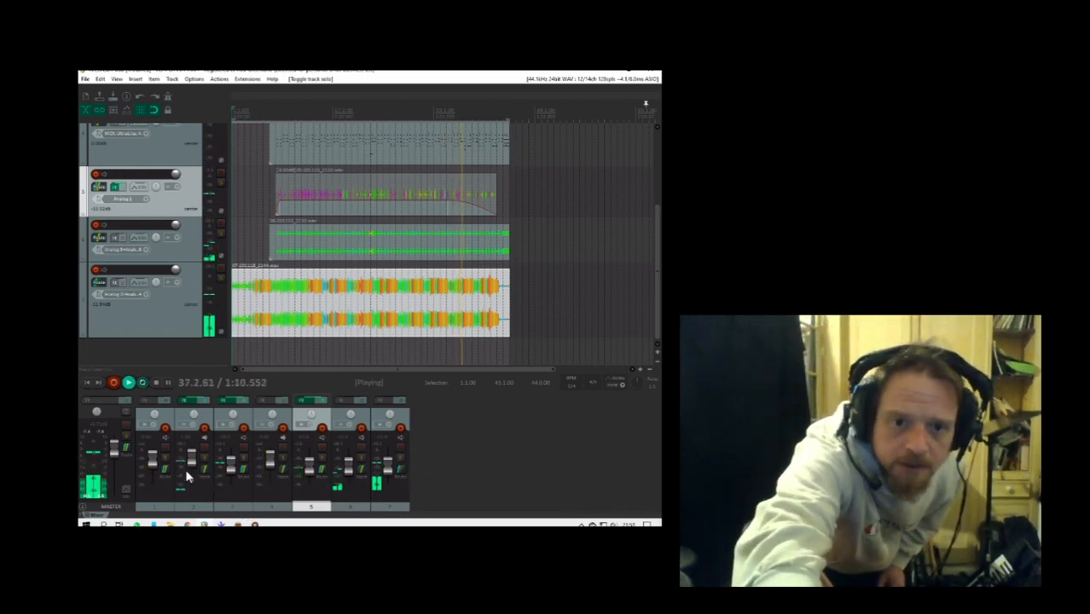
{"action": "left_click", "coordinate": [166, 459]}
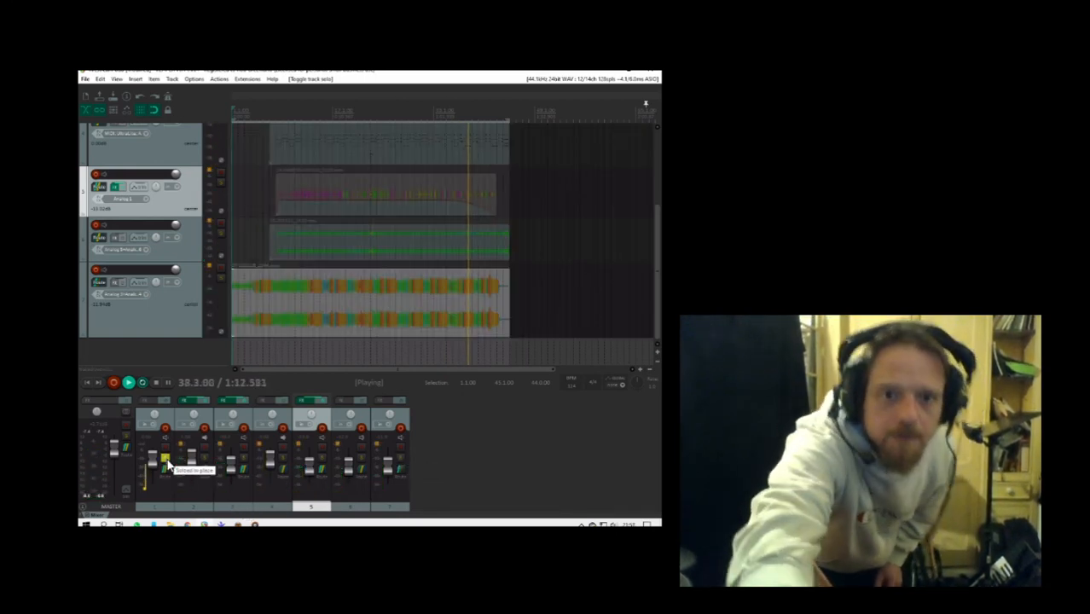
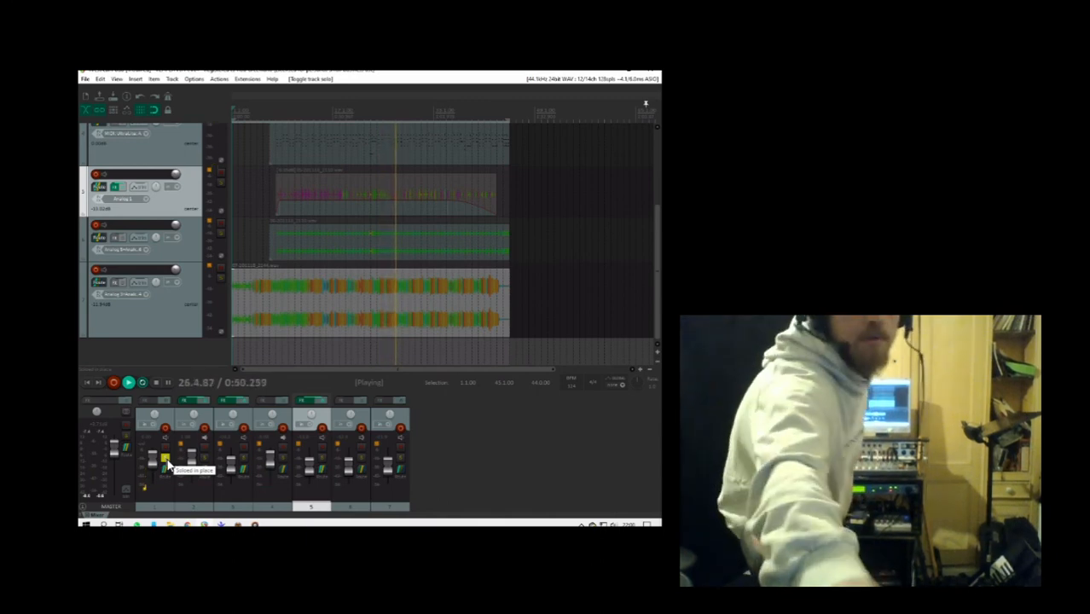
- Unsolo track 1, then open track 3's effects chain with the Reason Rack Plugin
{"action": "left_click", "coordinate": [164, 460]}
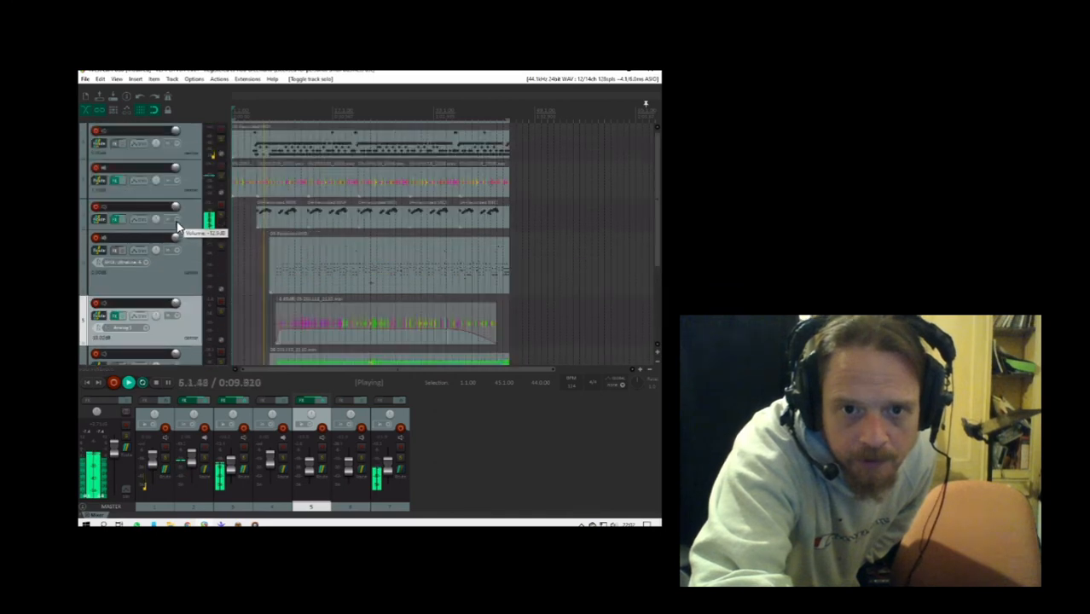
{"action": "scroll", "coordinate": [176, 223], "scroll_direction": "up", "scroll_amount": 3}
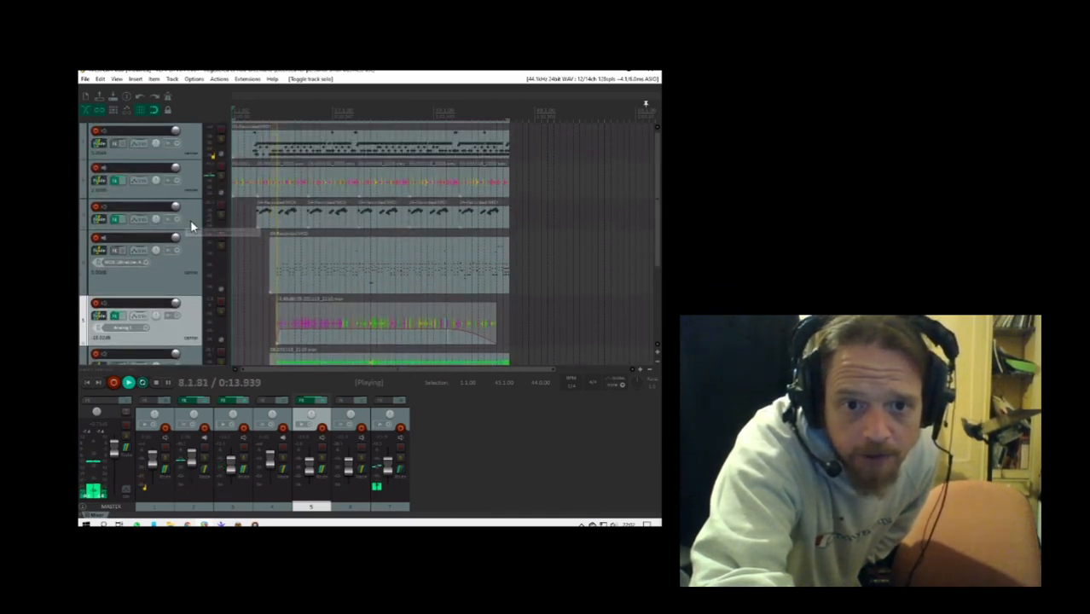
{"action": "left_click", "coordinate": [190, 220]}
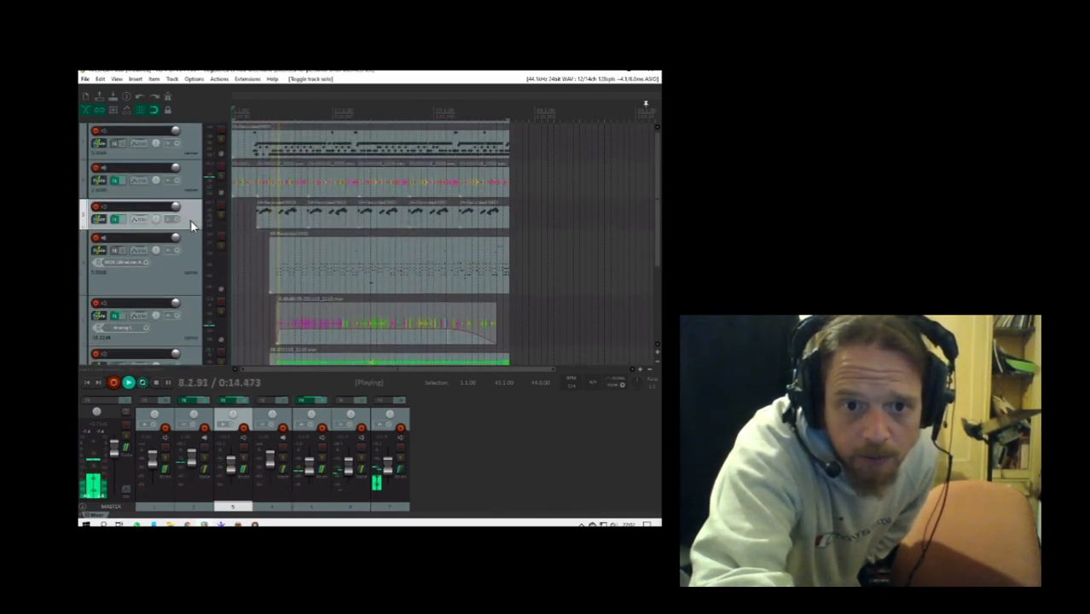
{"action": "left_click", "coordinate": [119, 221]}
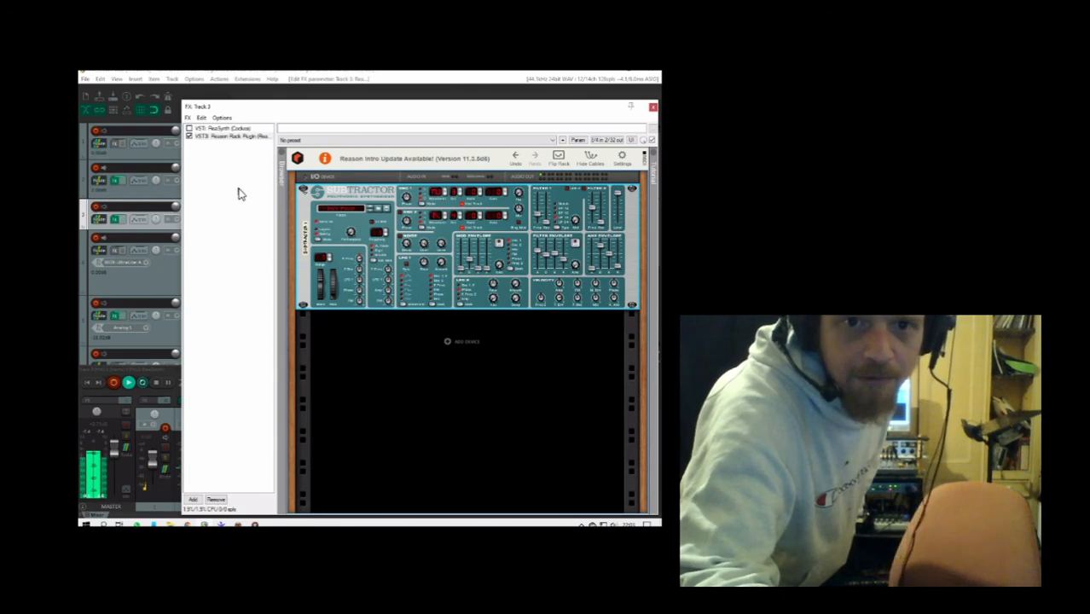
- Move track 3's effects window aside and check the track's routing and hardware output settings, then close the routing
{"action": "left_click_drag", "start_coordinate": [254, 113], "coordinate": [501, 120]}
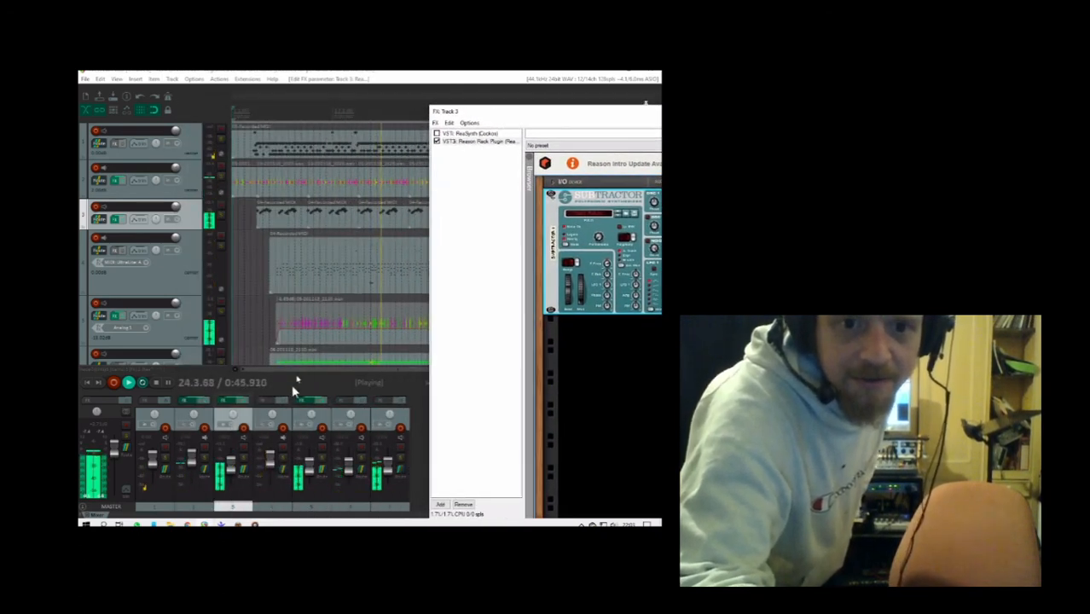
{"action": "left_click", "coordinate": [246, 466]}
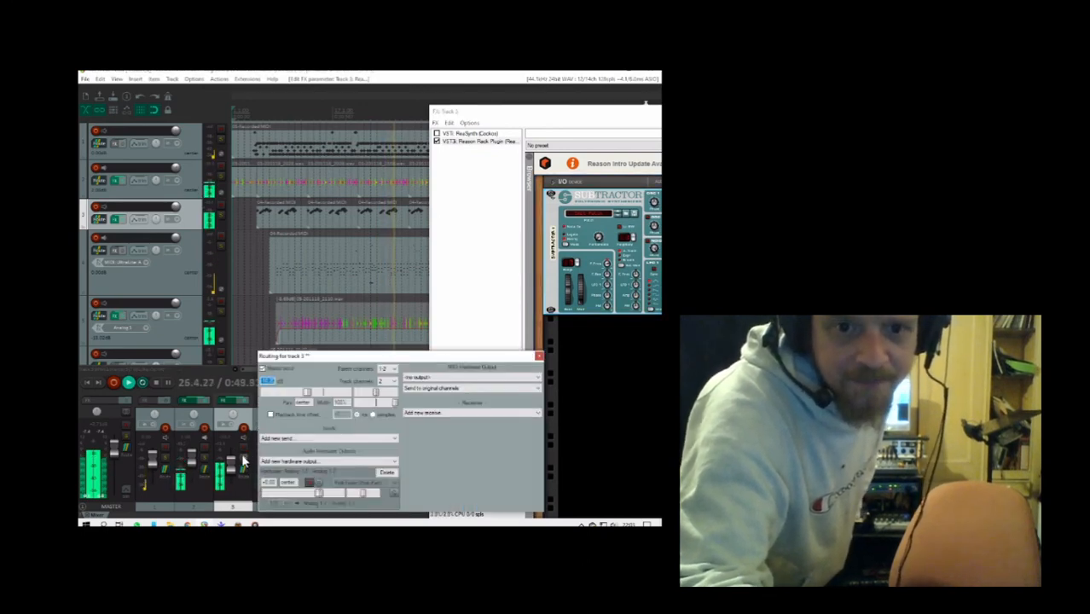
{"action": "left_click", "coordinate": [539, 356]}
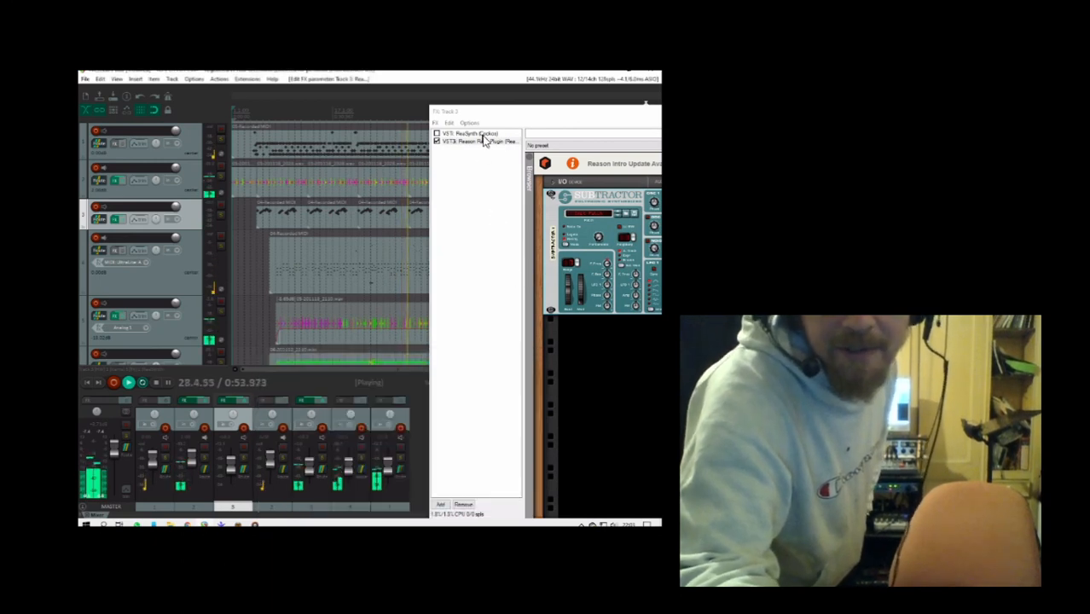
- Reposition track 3's effects window to uncover the track controls and turn track 7's volume all the way down to -inf dB
{"action": "left_click_drag", "start_coordinate": [476, 116], "coordinate": [198, 126]}
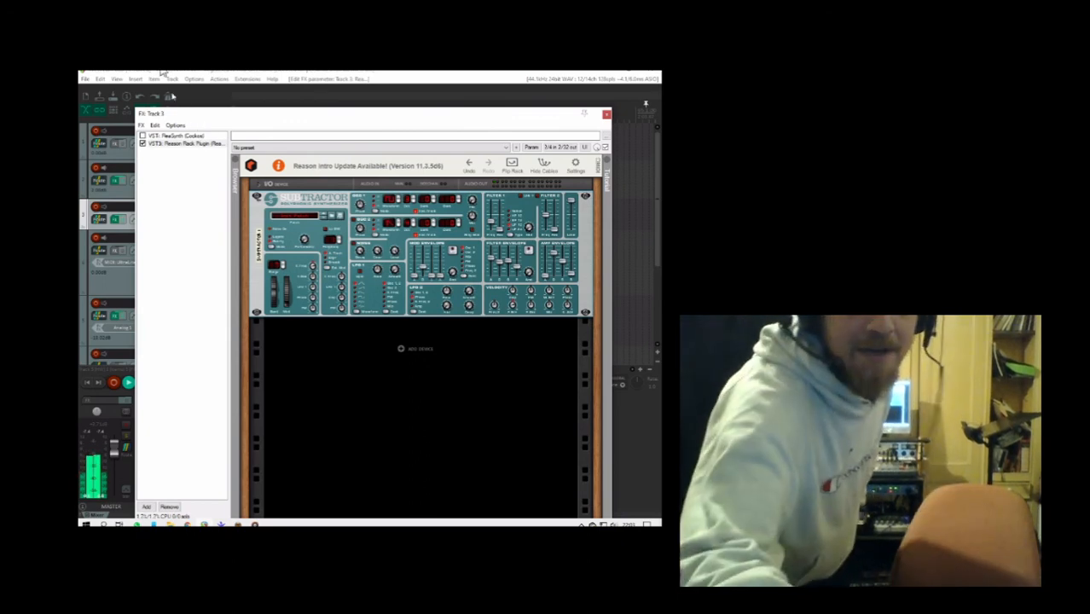
{"action": "left_click_drag", "start_coordinate": [220, 116], "coordinate": [432, 102]}
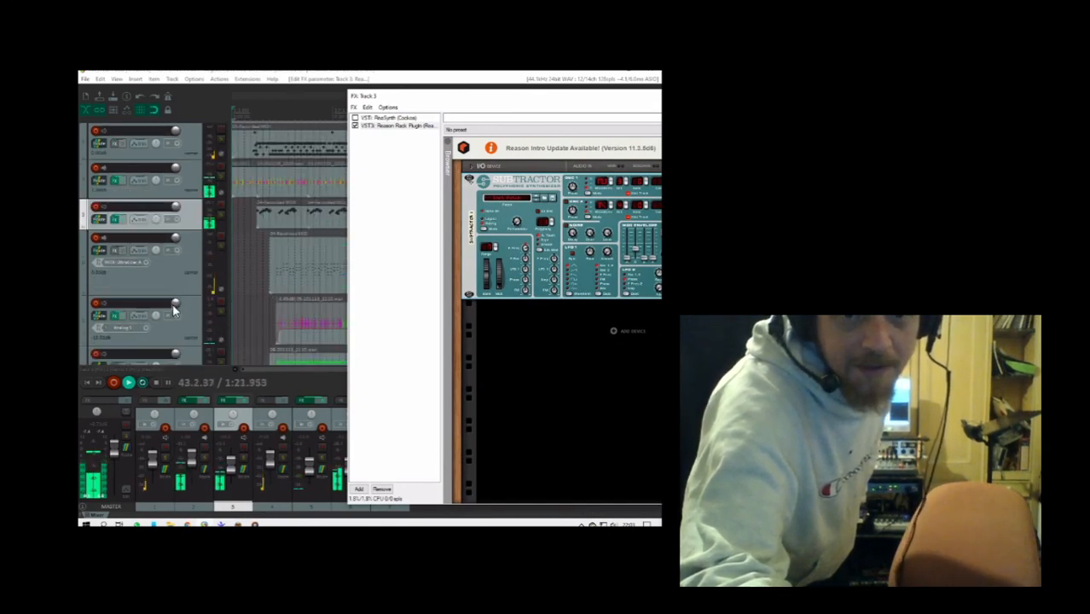
{"action": "scroll", "coordinate": [172, 303], "scroll_direction": "down", "scroll_amount": 3}
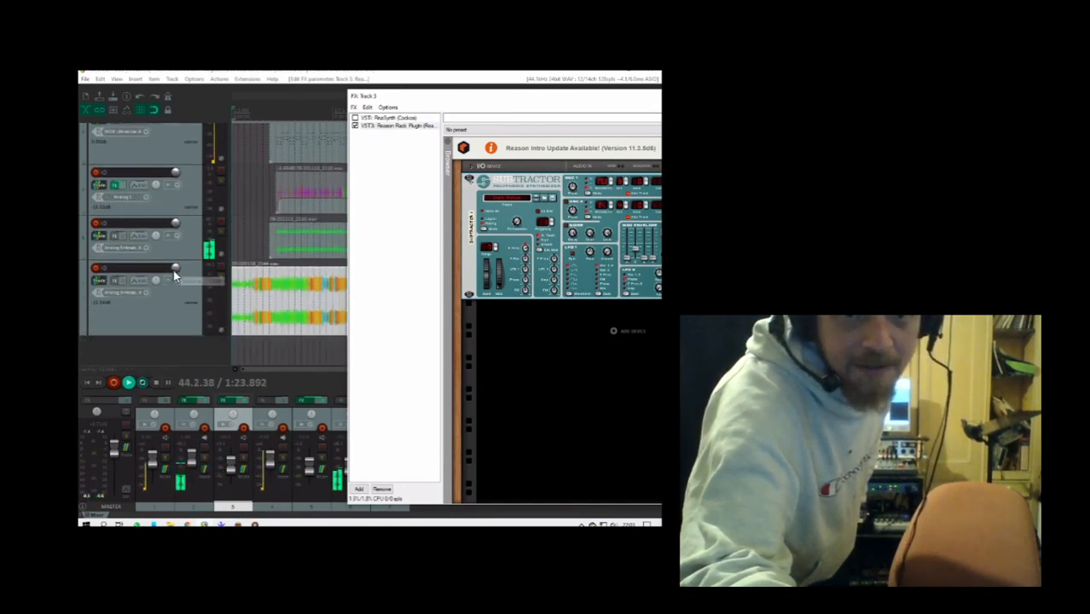
{"action": "left_click_drag", "start_coordinate": [174, 270], "coordinate": [176, 384]}
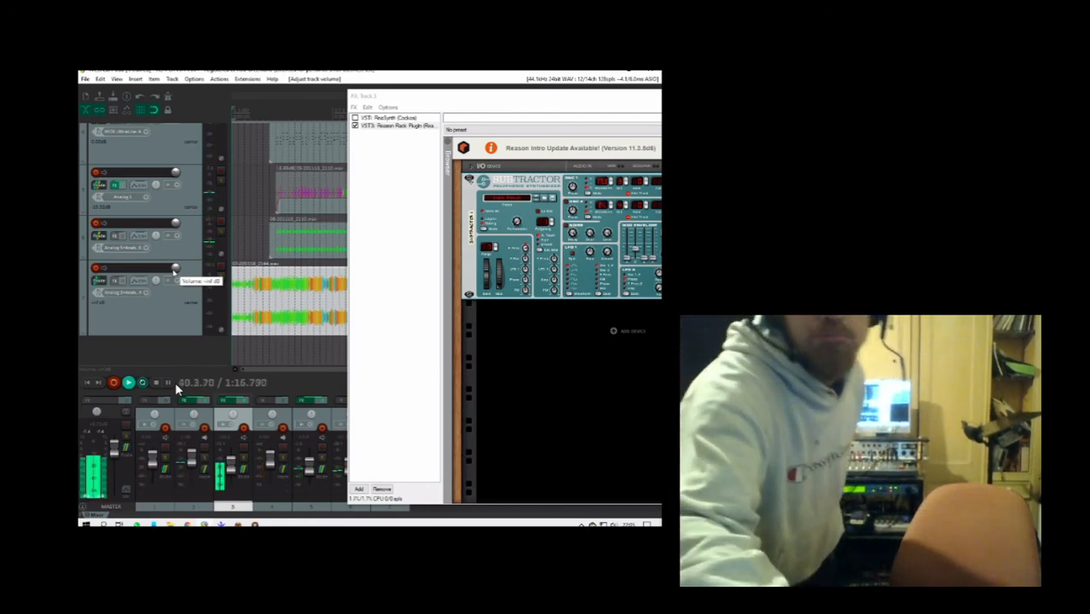
- Bring track 3's effects window back into full view, close it, and stop playback
{"action": "left_click", "coordinate": [461, 107]}
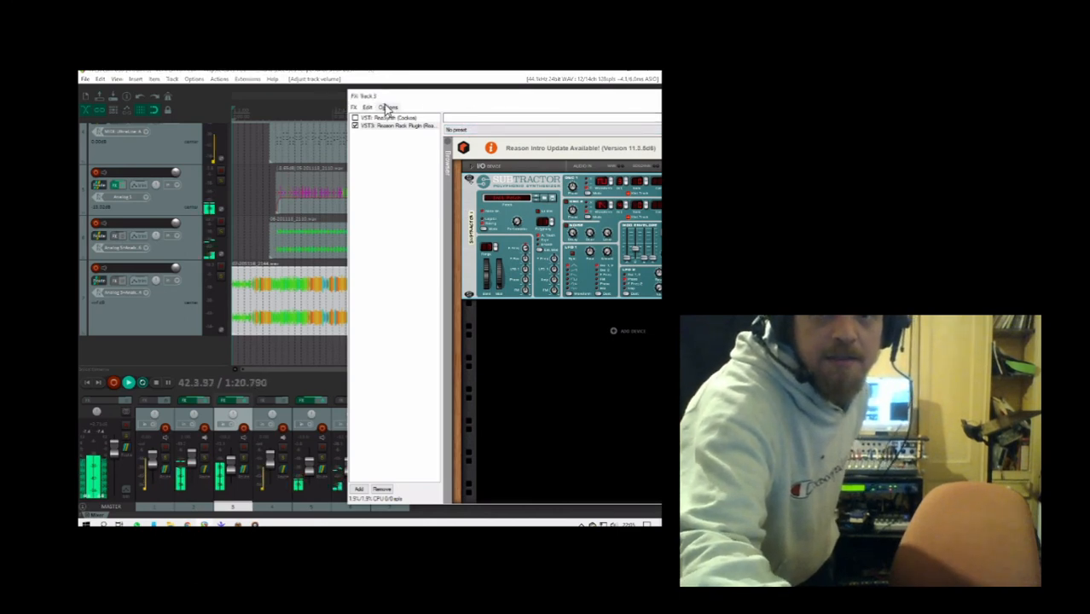
{"action": "left_click_drag", "start_coordinate": [383, 101], "coordinate": [168, 94]}
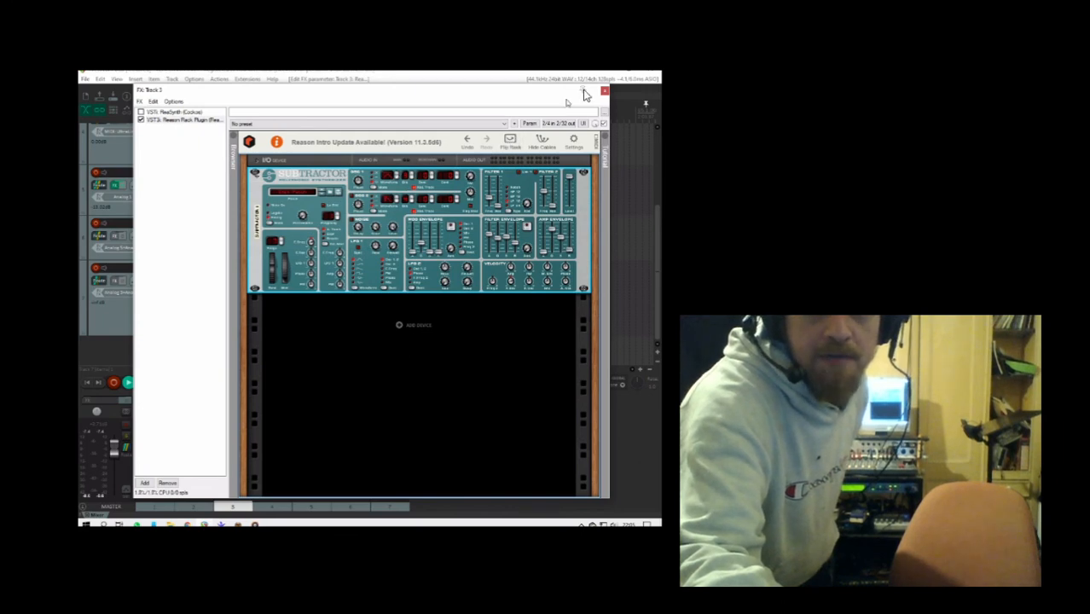
{"action": "left_click", "coordinate": [602, 91]}
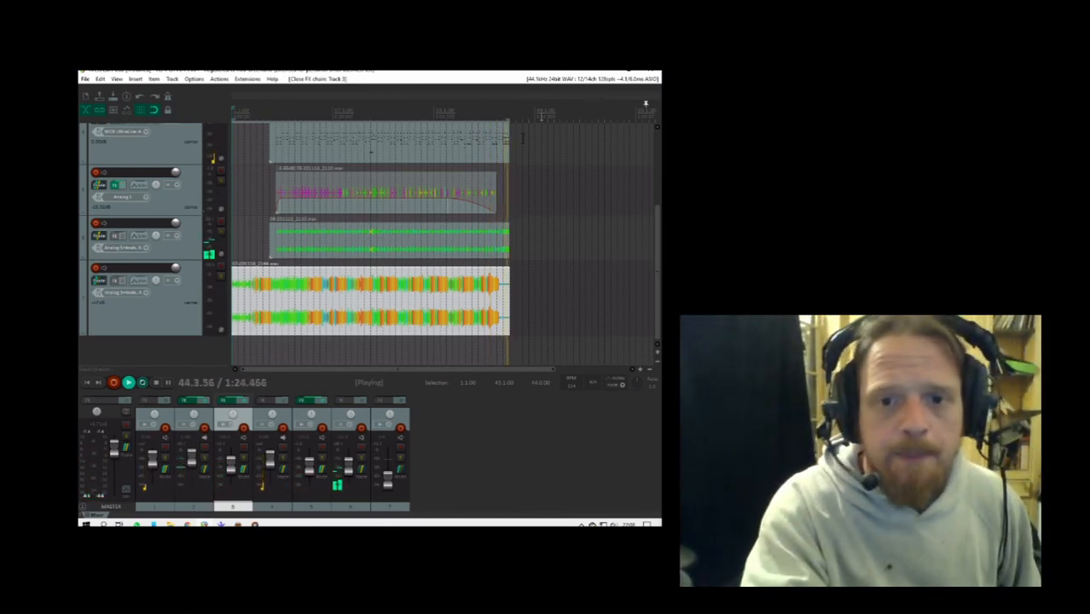
{"action": "left_click", "coordinate": [157, 383]}
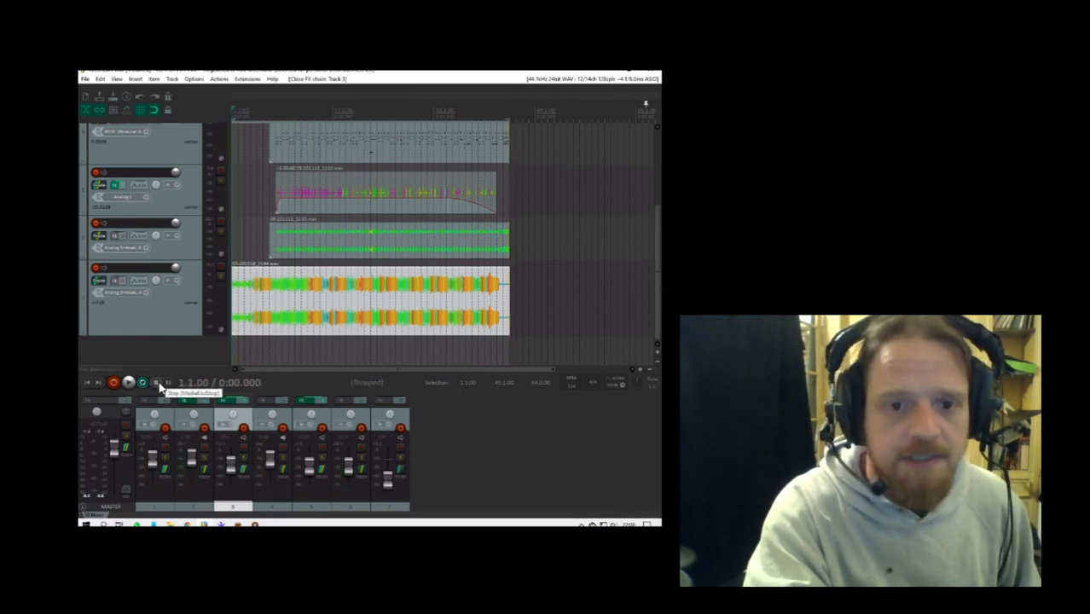